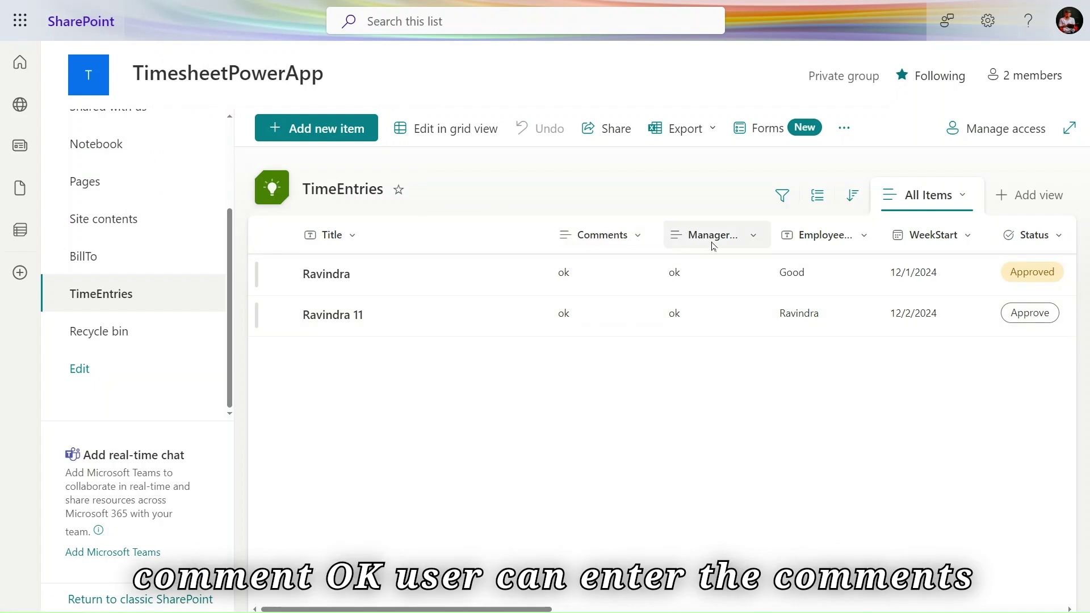
Step: Examine the TimeEntries list's columns from Comments through BillTo, including the choices and default value of the Status column
mouse_move(556, 610)
left_mouse_down()
mouse_move(632, 609)
mouse_move(575, 609)
left_mouse_up()
scroll(657, 285, "right", 4)
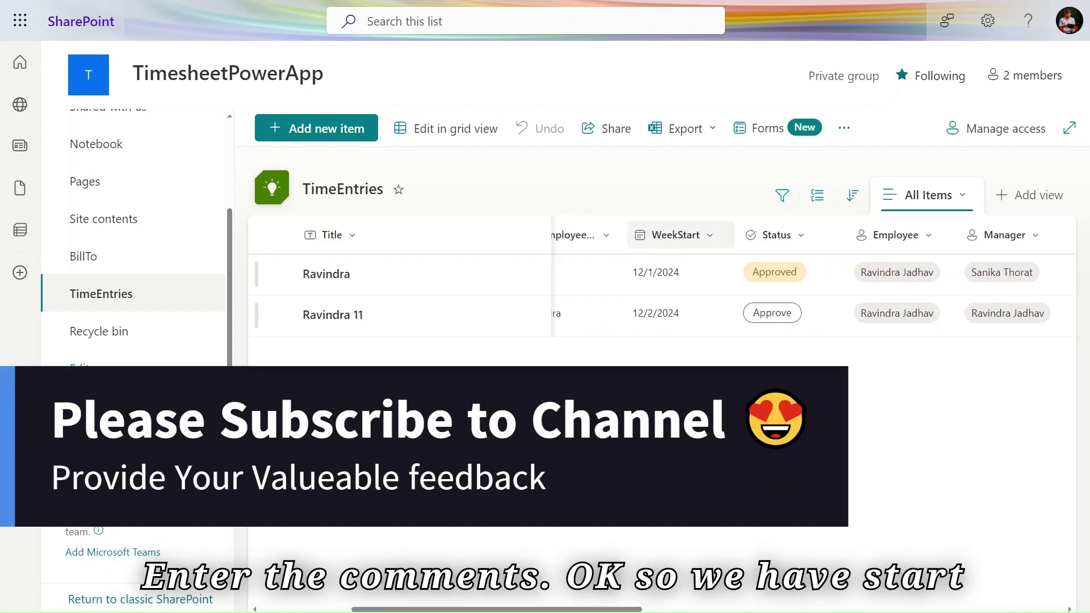
scroll(684, 238, "right", 2)
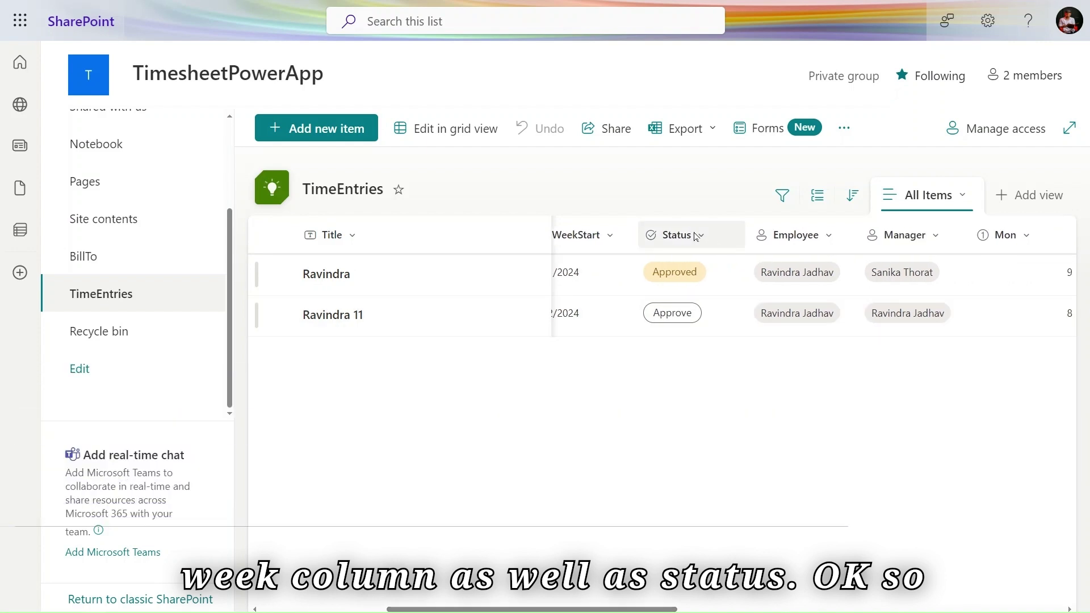
left_click(693, 236)
mouse_move(732, 393)
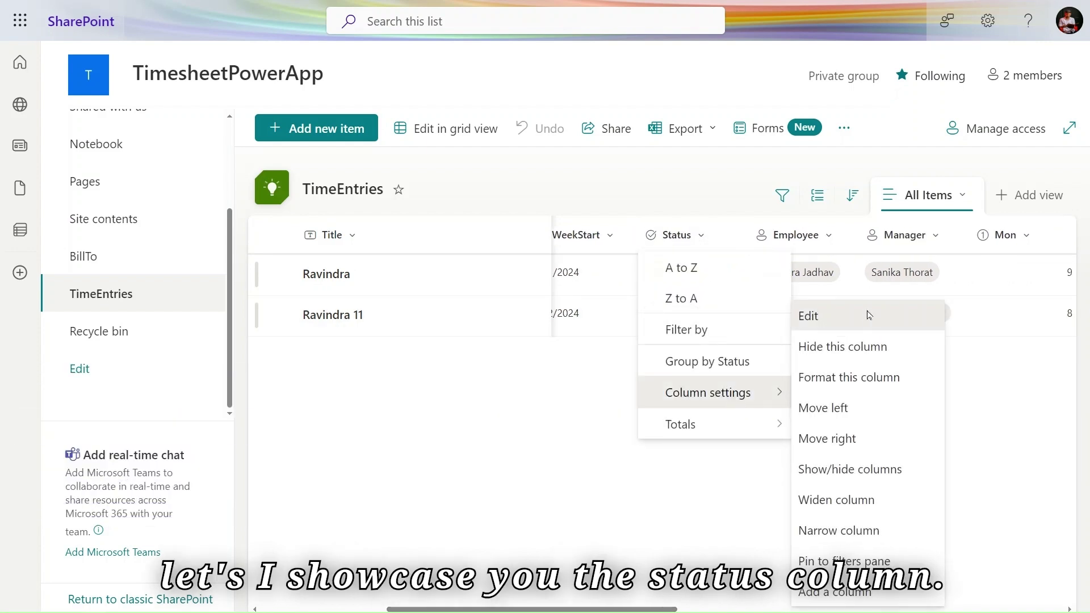
left_click(873, 319)
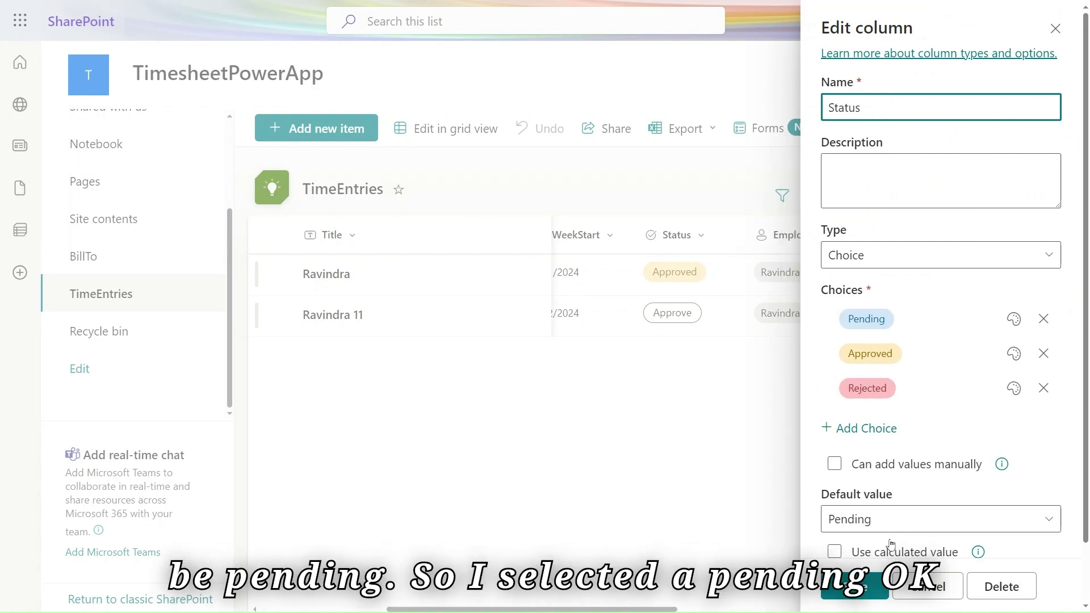
left_click(938, 582)
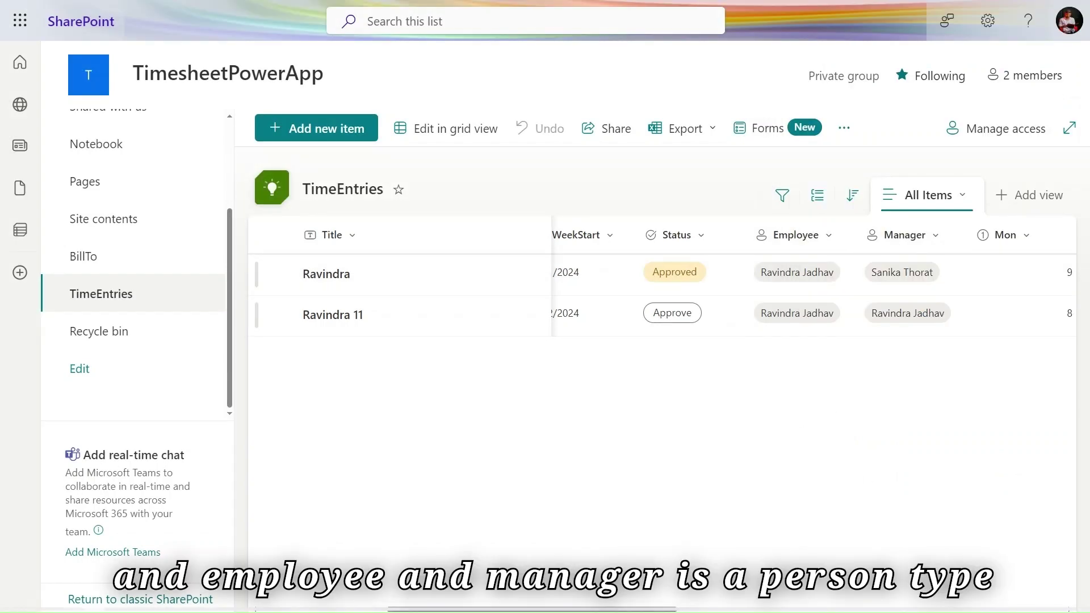
scroll(668, 599, "right", 5)
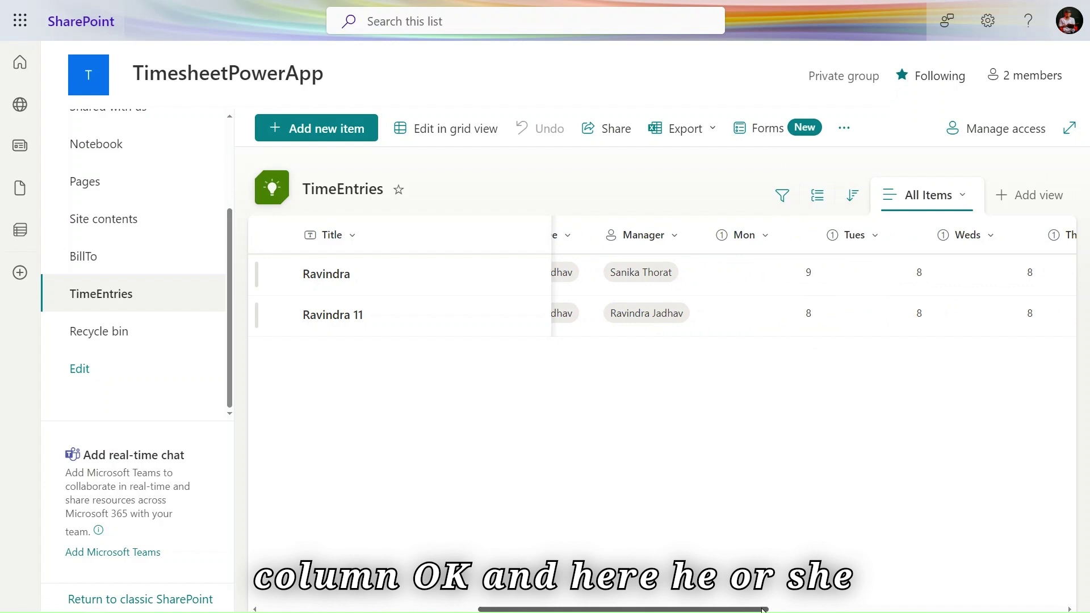
scroll(667, 296, "right", 2)
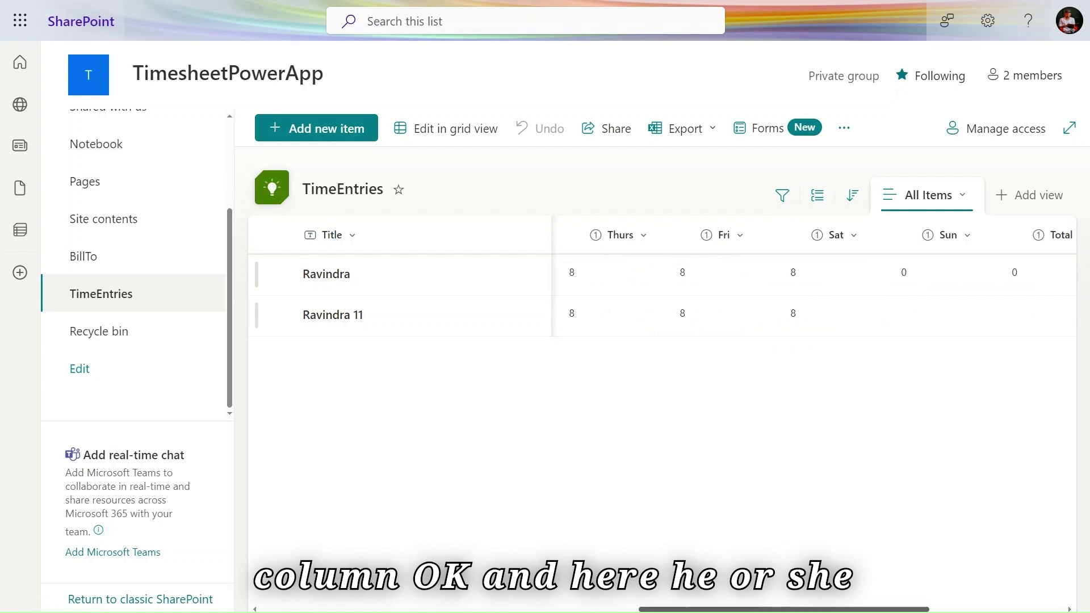
scroll(885, 457, "right", 3)
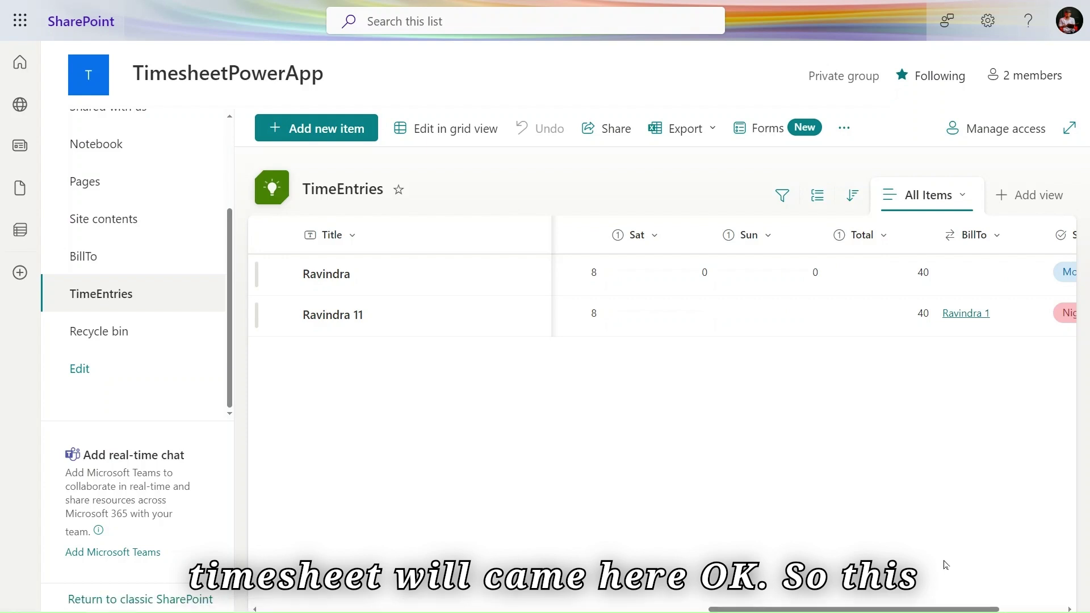
Step: Switch to Power Automate and create an automated cloud flow named "Create an Approval Workflow" with SharePoint's "When an item is created" trigger
mouse_move(277, 5)
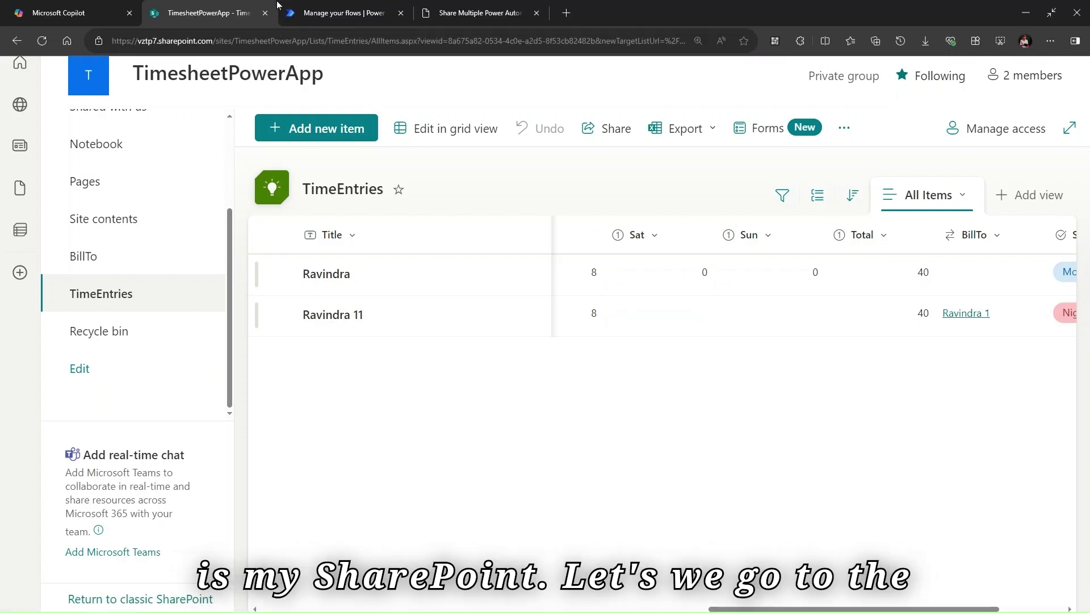
left_click(330, 13)
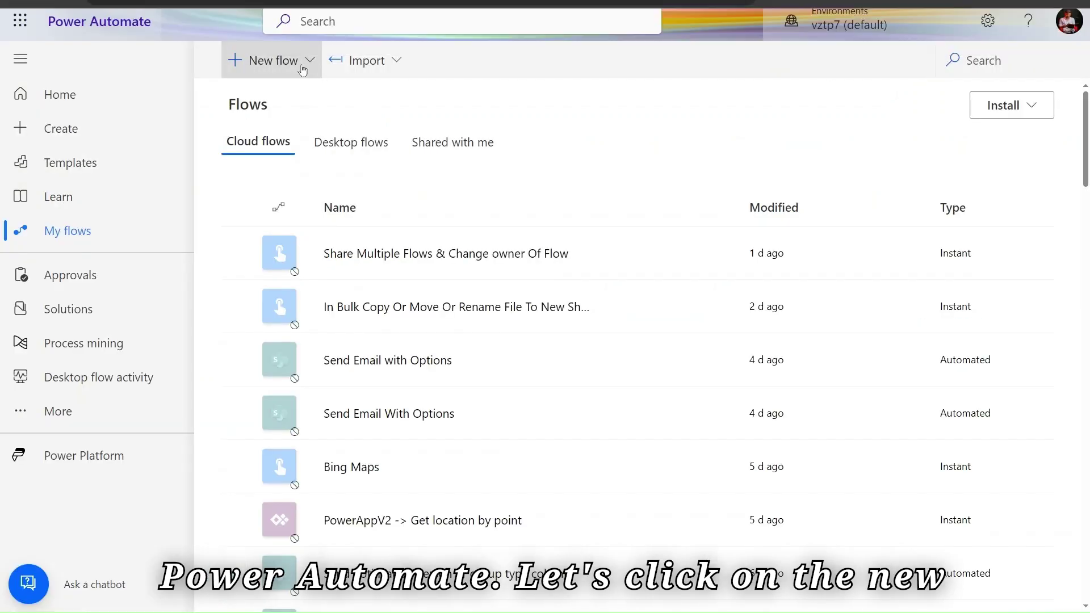
left_click(303, 69)
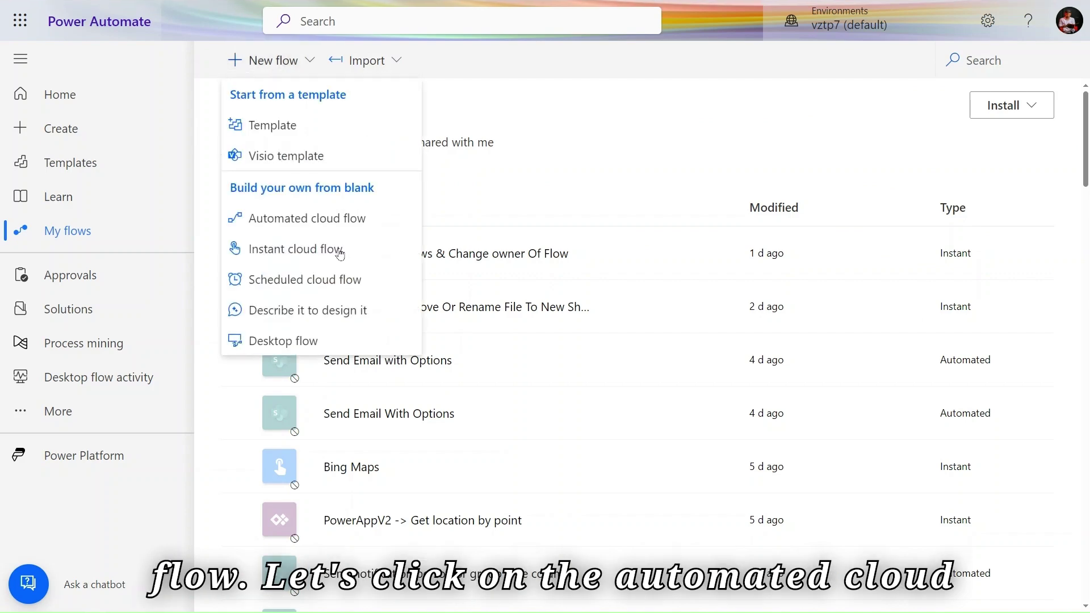
left_click(344, 229)
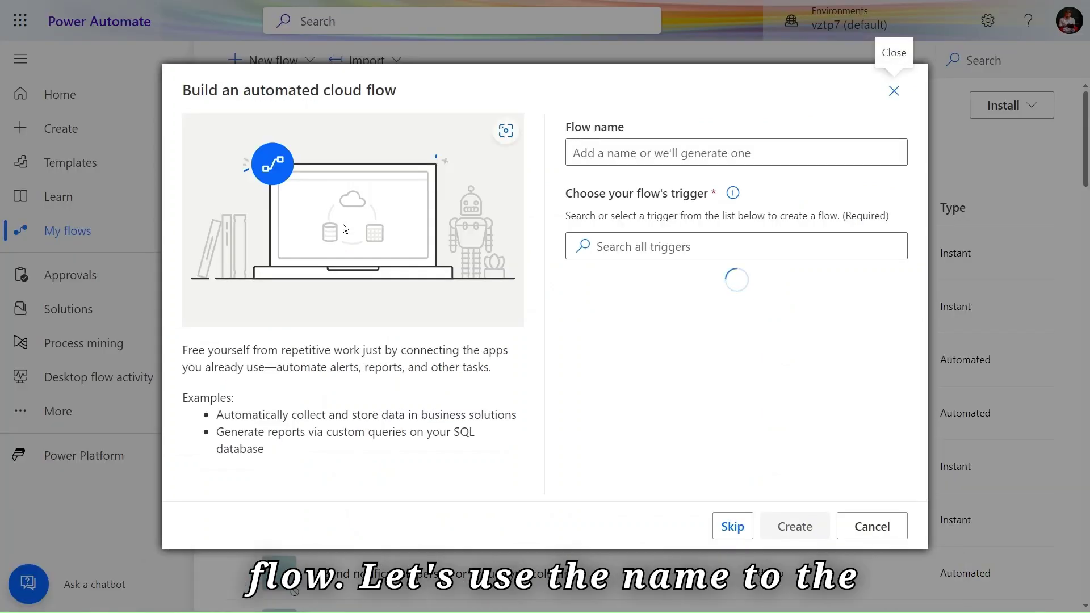
left_click(670, 151)
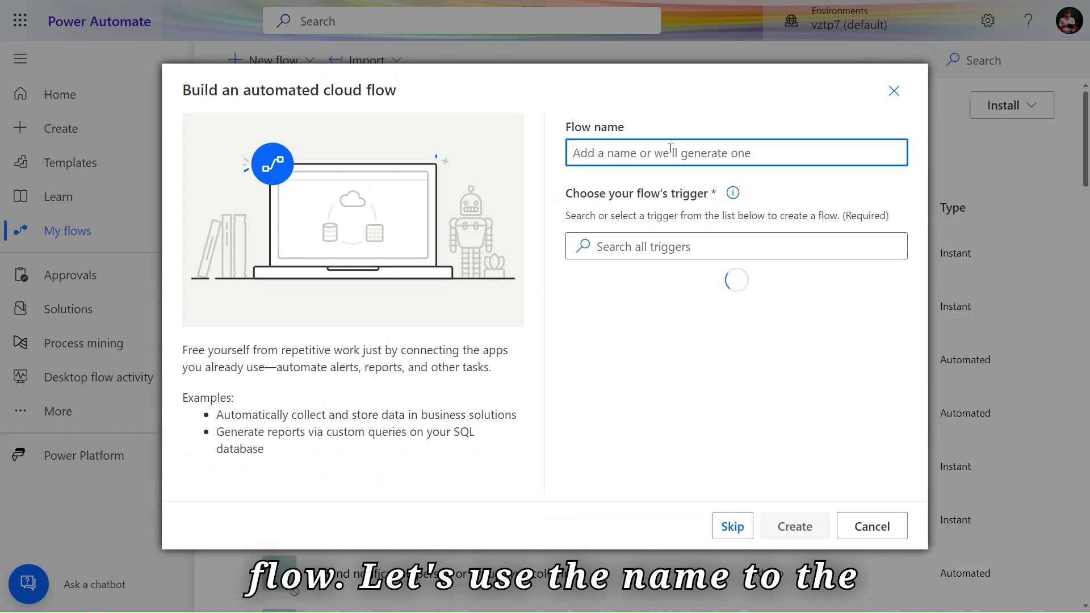
type("Create an Approval Workflow")
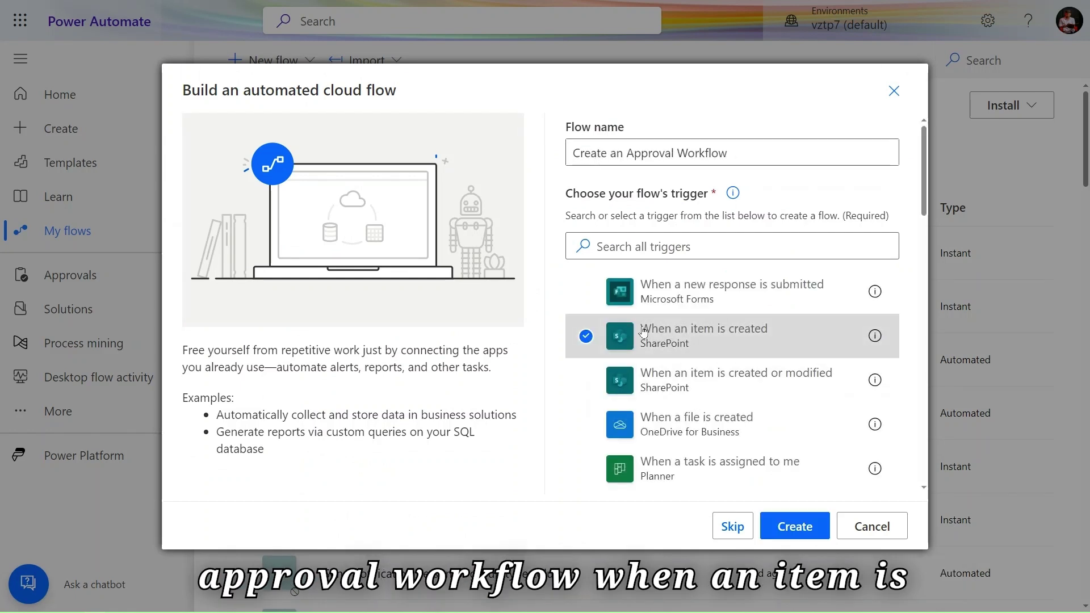
left_click(798, 526)
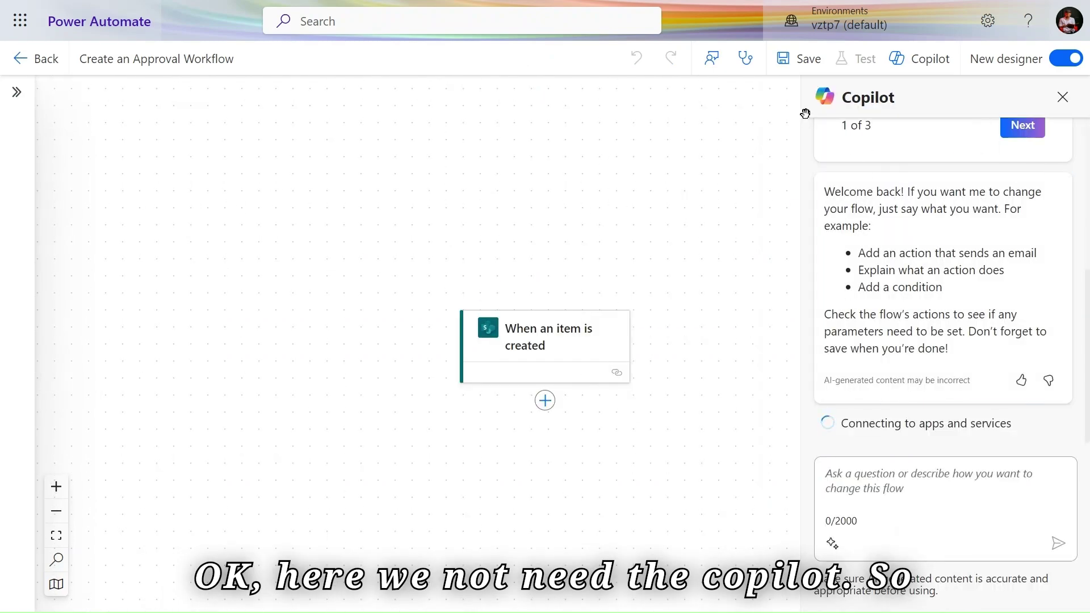
Step: Close Copilot and point the "When an item is created" trigger to the TimesheetPowerApp site and its TimeEntries list
left_click(1063, 98)
left_click_drag(583, 254, 760, 193)
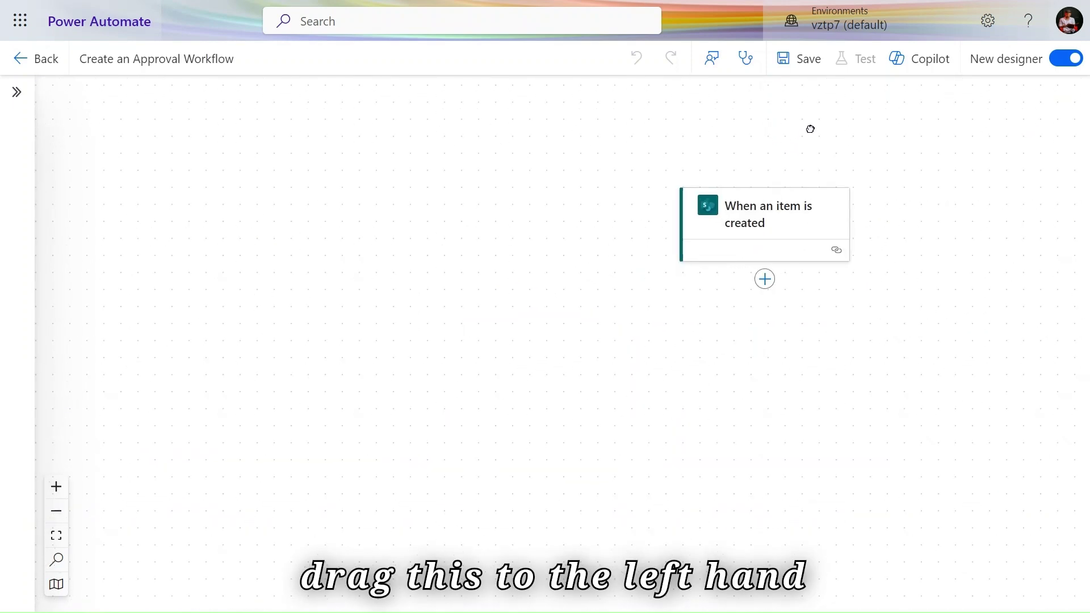
left_click(792, 200)
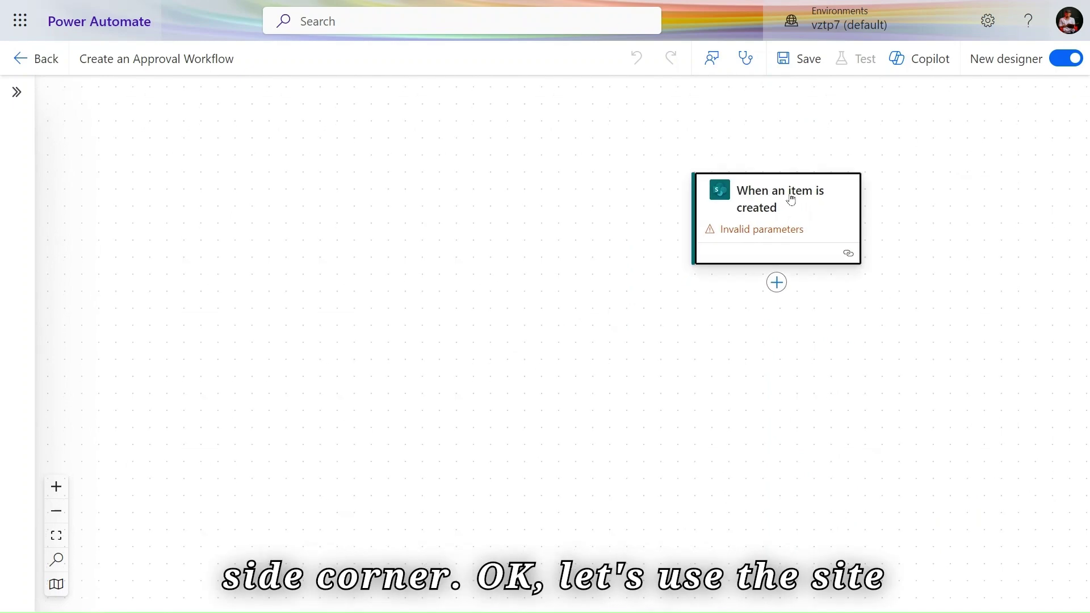
left_click(350, 227)
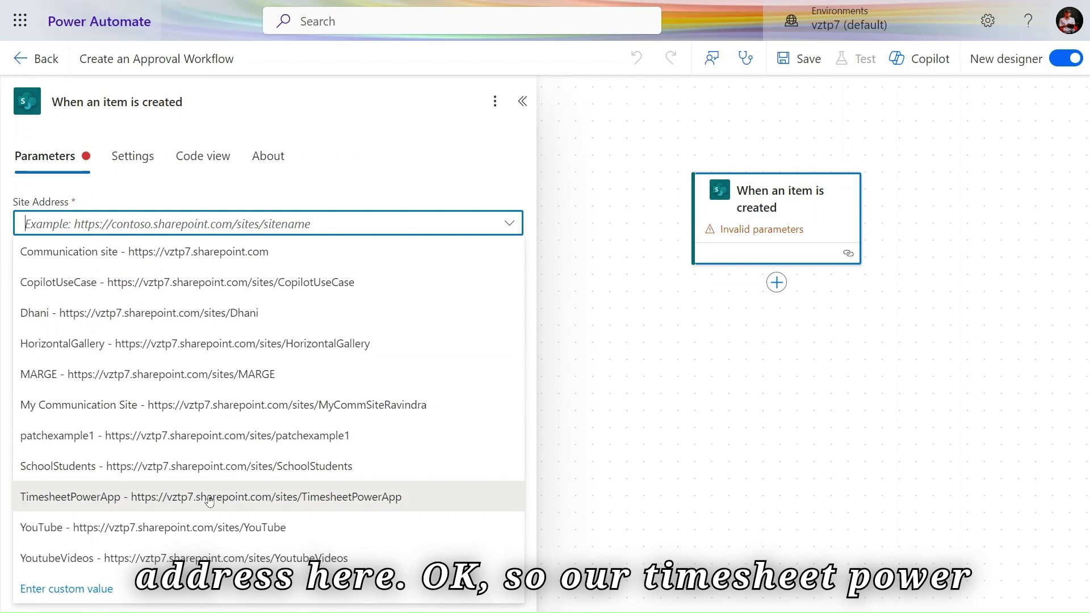
left_click(209, 499)
left_click(263, 271)
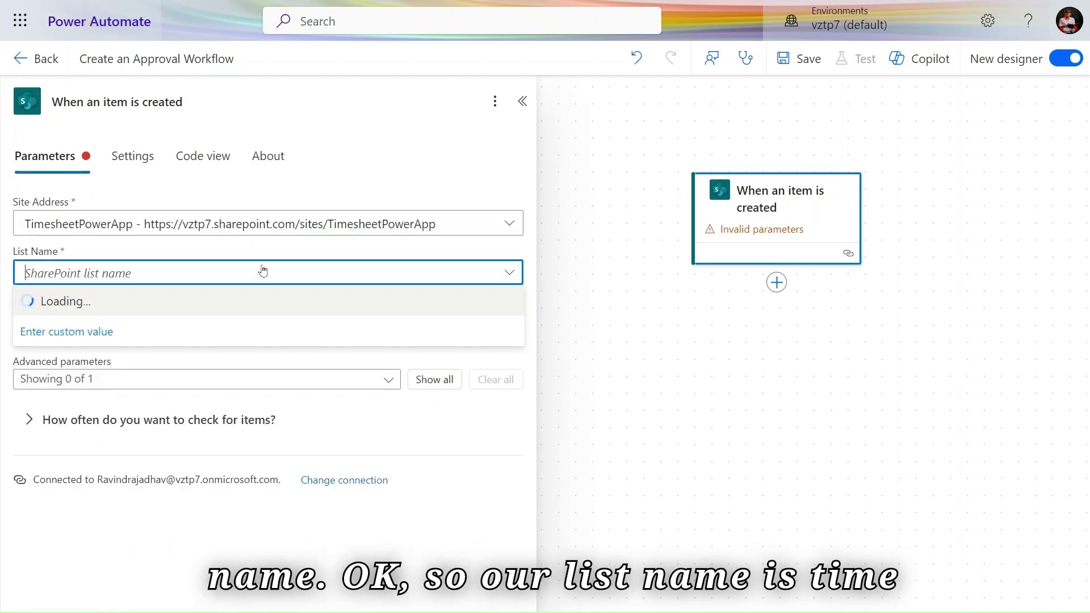
left_click(90, 331)
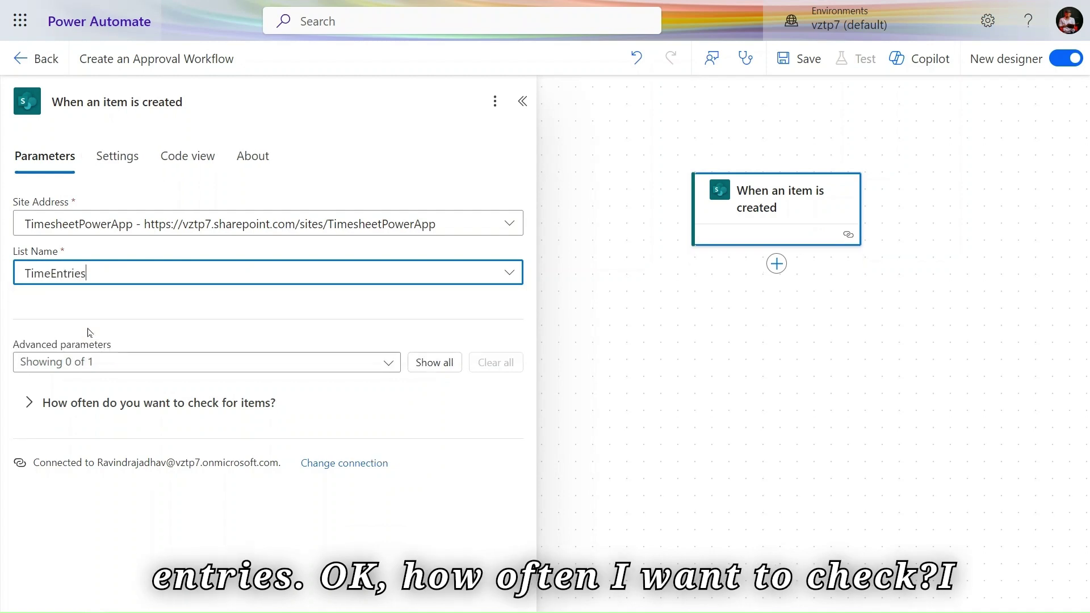
Step: Set the trigger to check for items at an interval of 1 with the frequency Minute
left_click(97, 408)
left_click(187, 493)
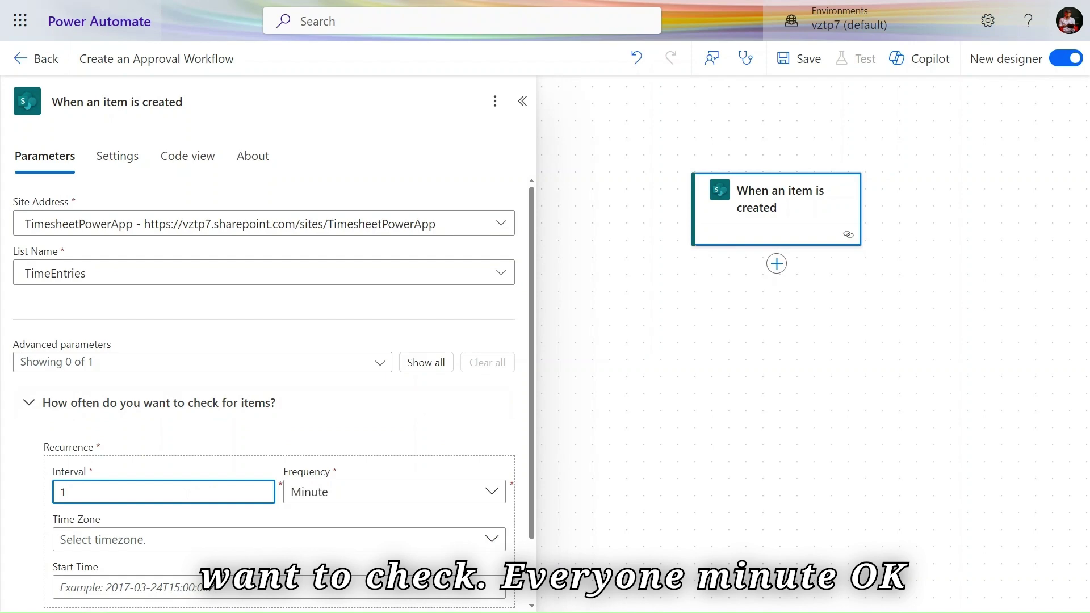
key("Tab")
scroll(346, 409, "down", 2)
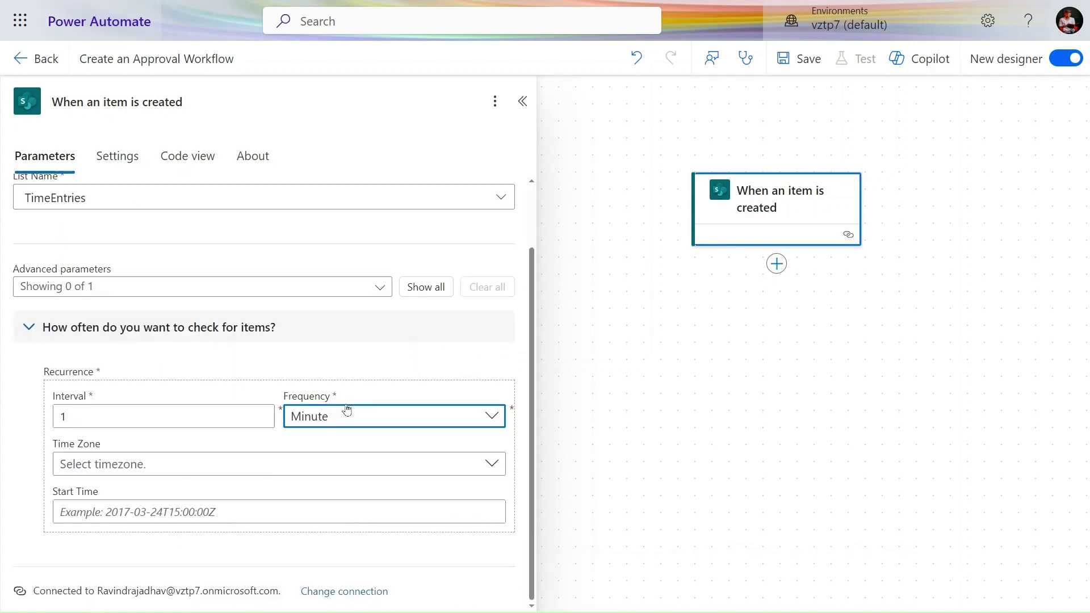
Step: Add a "Start and wait for an approval" action after the trigger, with approval type "Approve/Reject - First to respond"
left_click(776, 264)
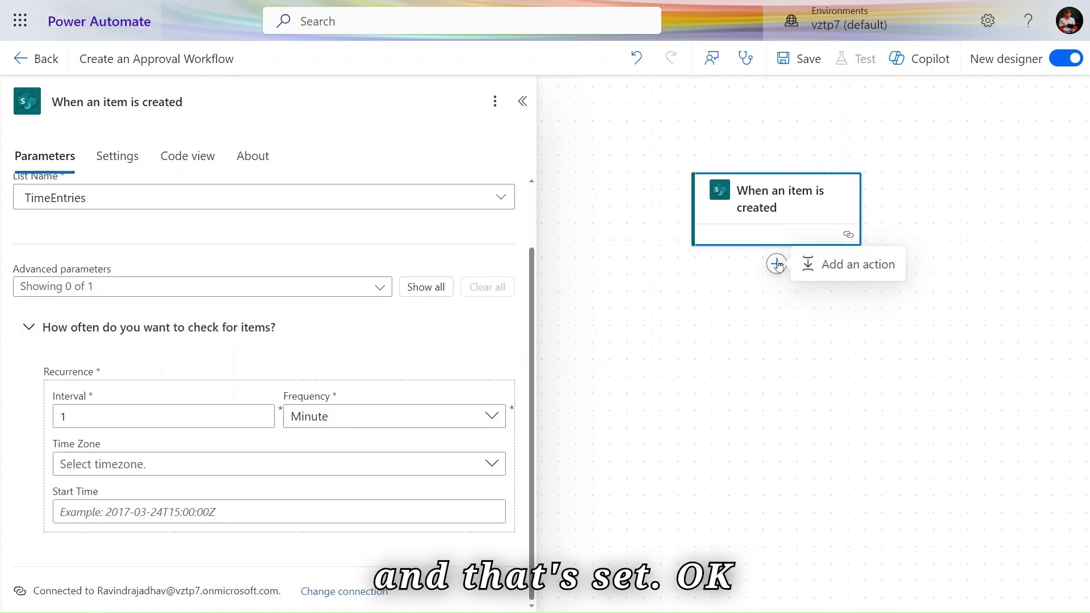
left_click(822, 264)
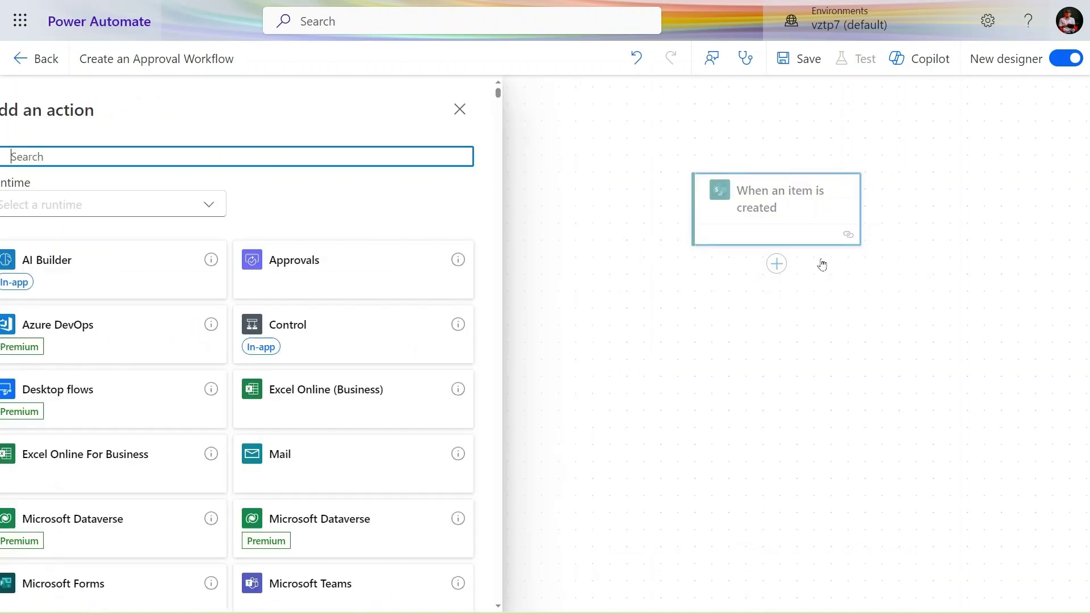
left_click(353, 261)
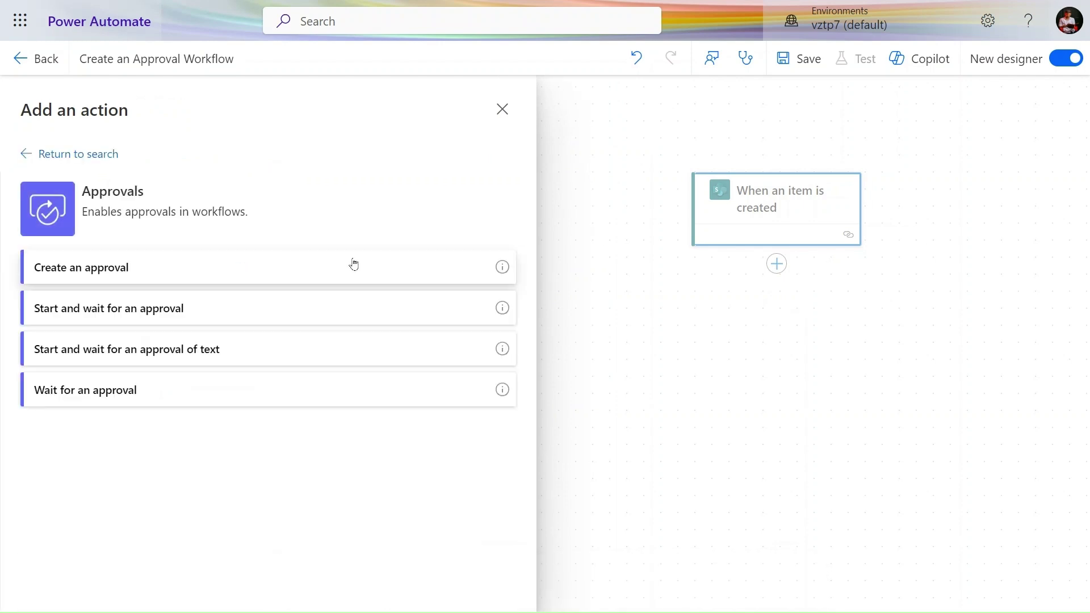
left_click(261, 310)
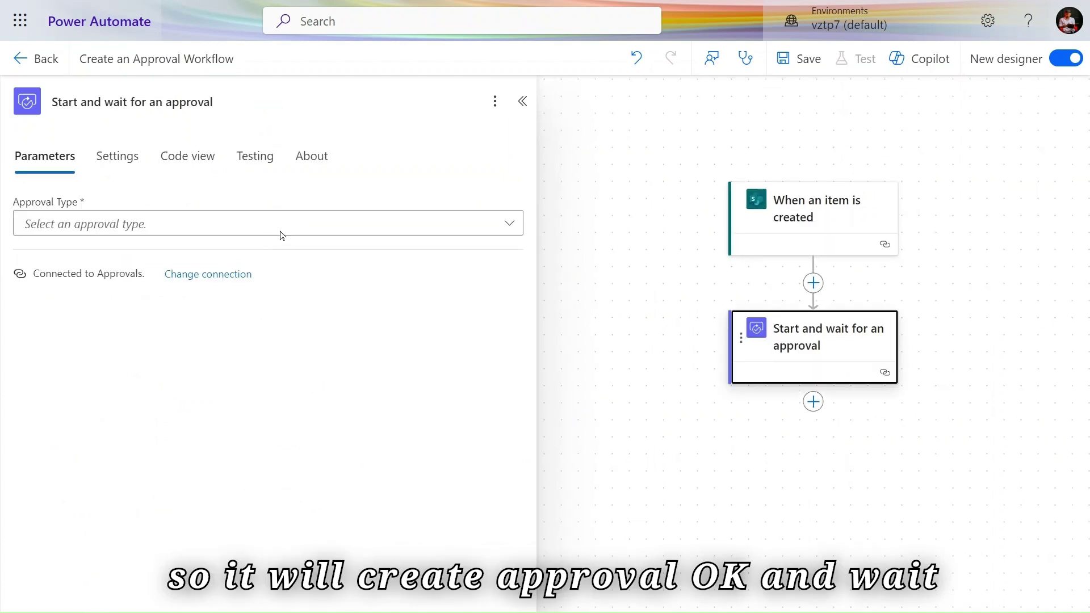
left_click(289, 233)
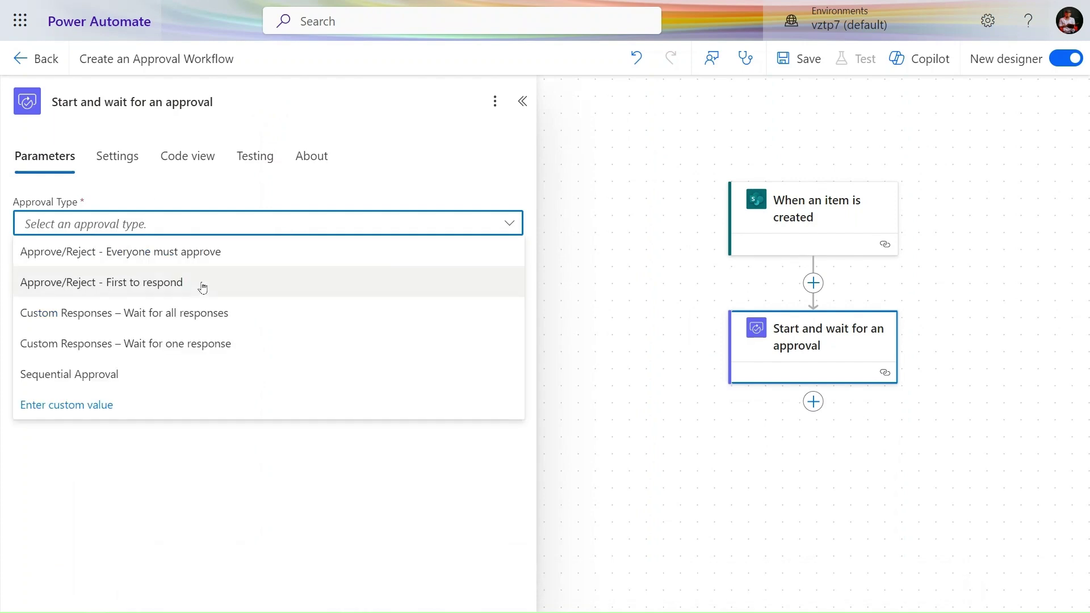
left_click(203, 286)
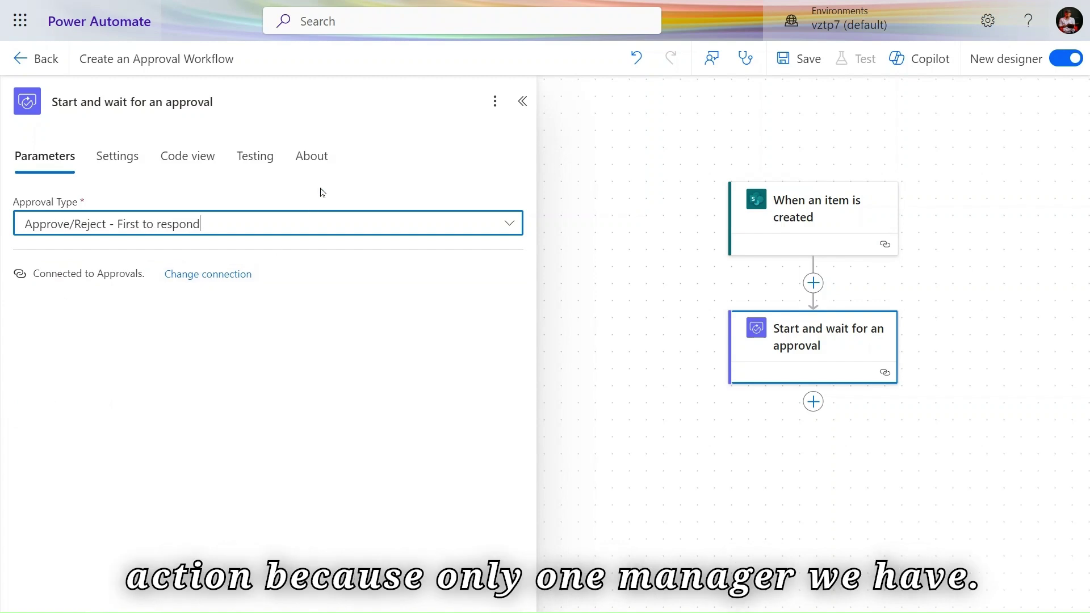
Step: Title the approval "Timesheet for week:" followed by the trigger's dynamic WeekStart value
left_click(247, 272)
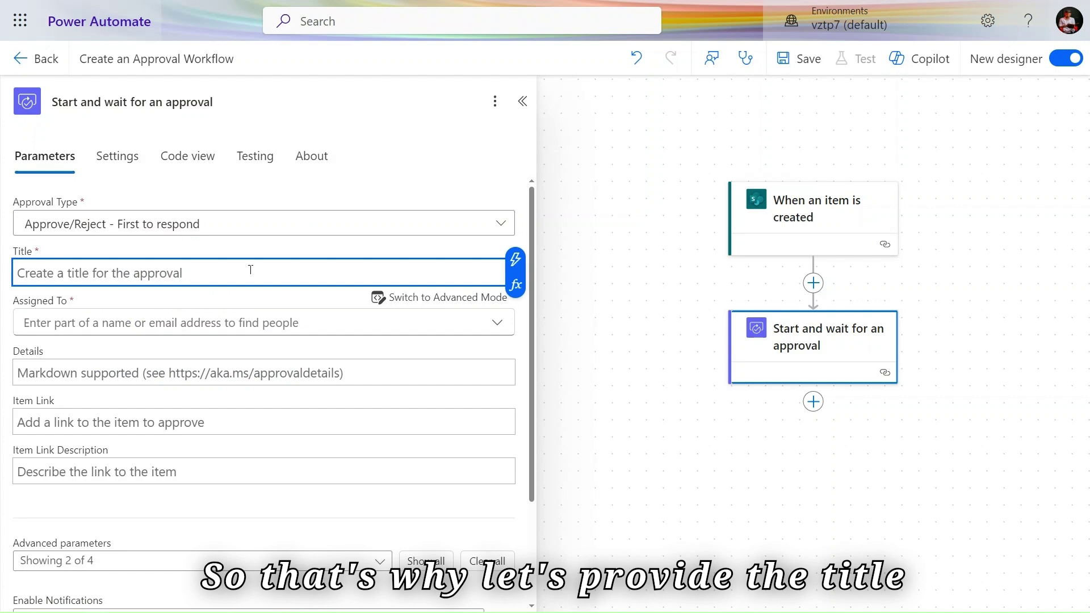
type("Timesheet for week")
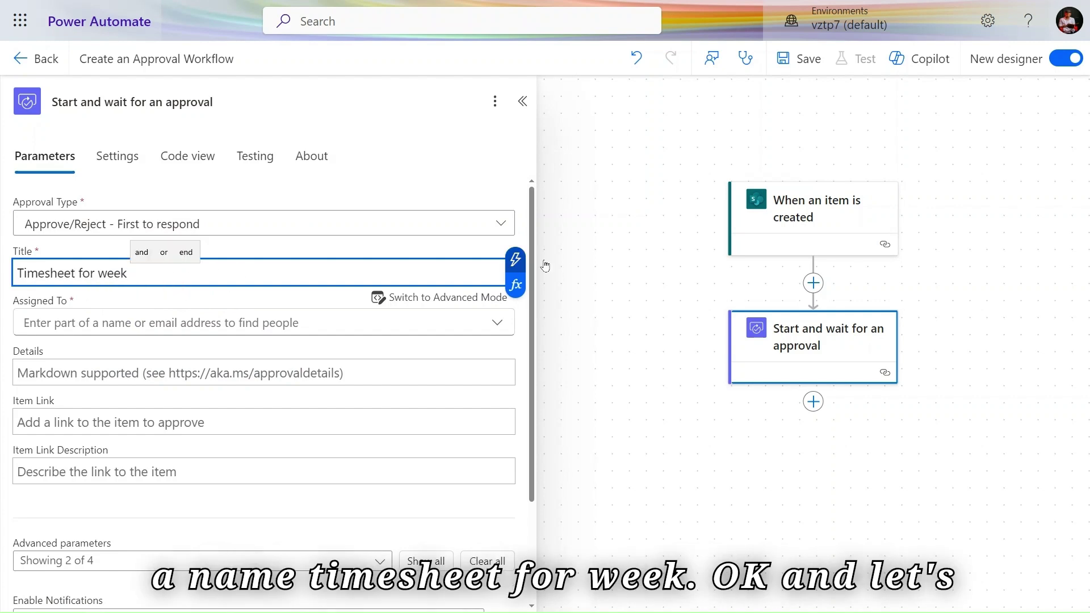
left_click(513, 262)
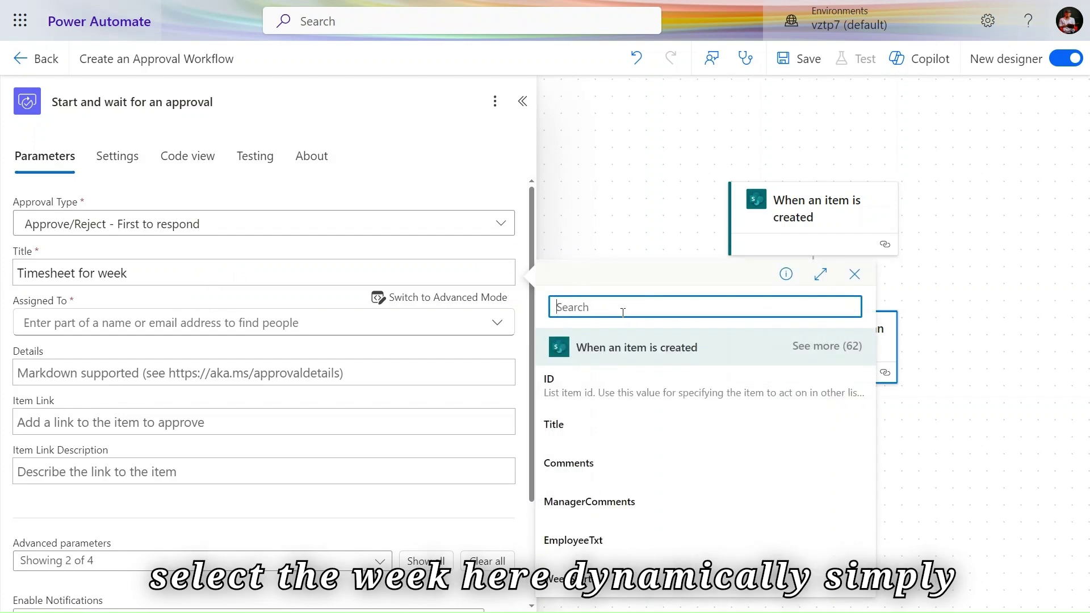
type("week")
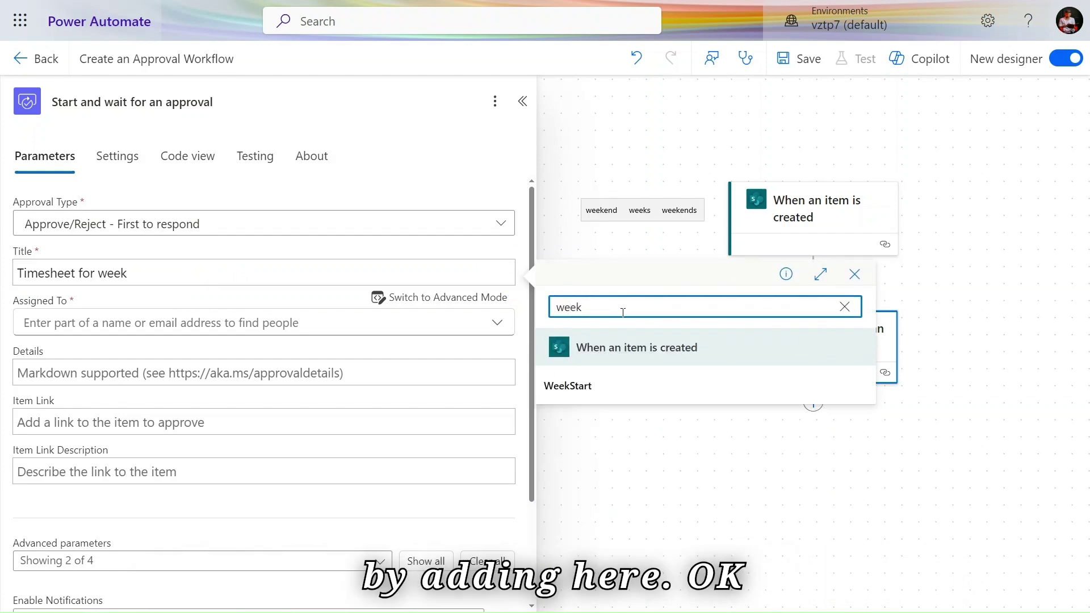
left_click(610, 387)
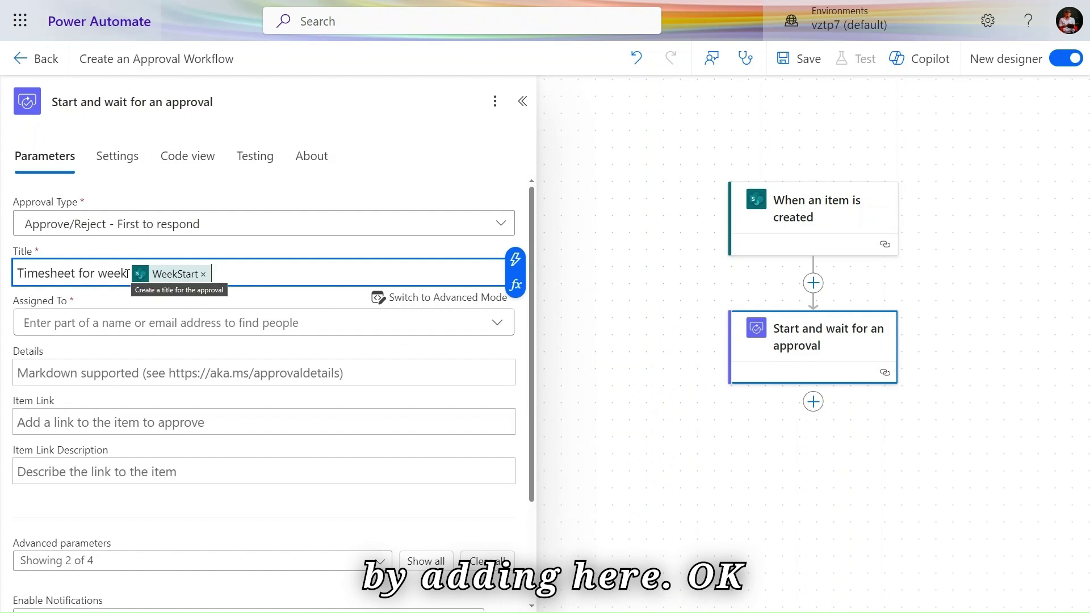
type(":")
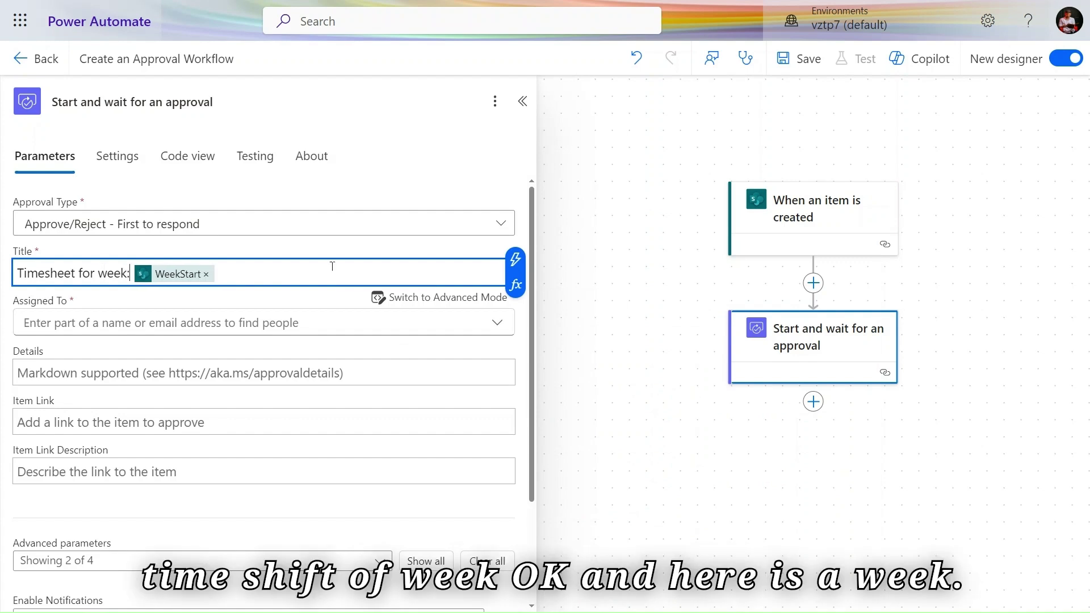
Step: Switch the Assigned To field to advanced mode and fill it with the trigger's dynamic Manager Email value
left_click(228, 321)
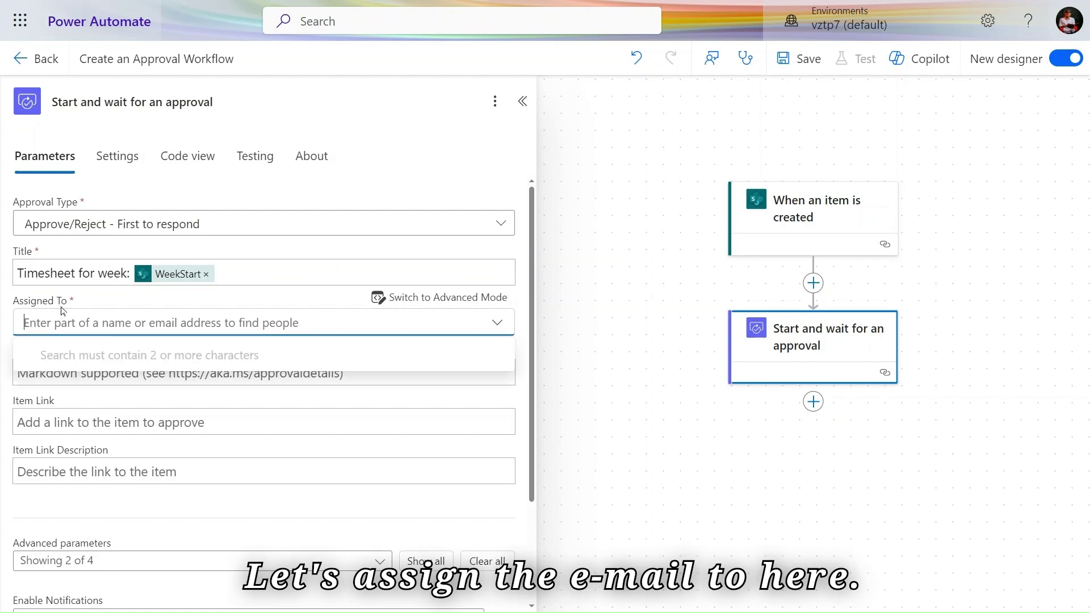
left_click(451, 309)
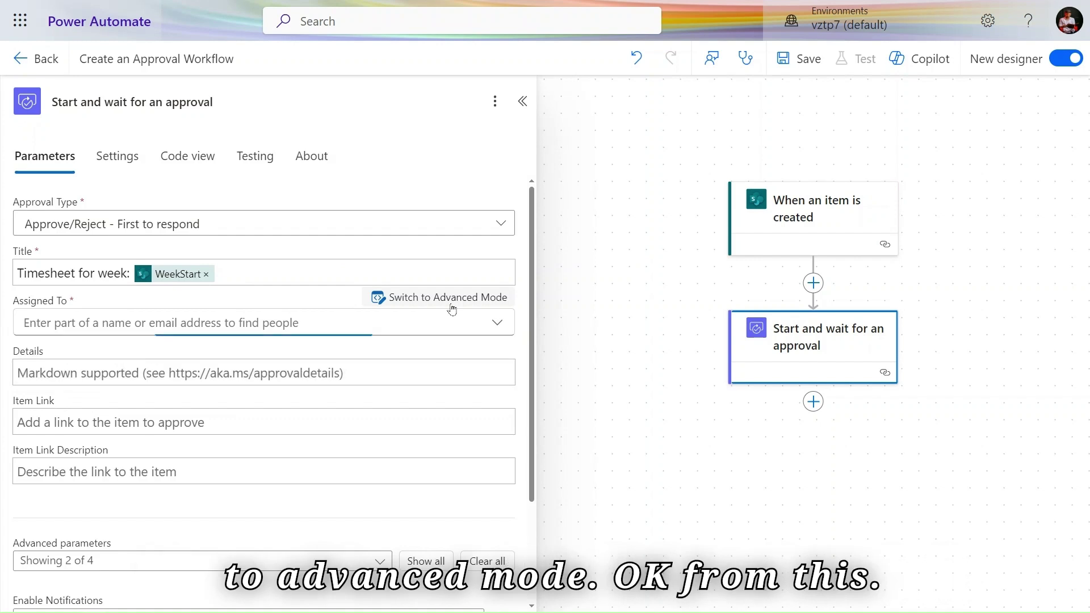
left_click(325, 317)
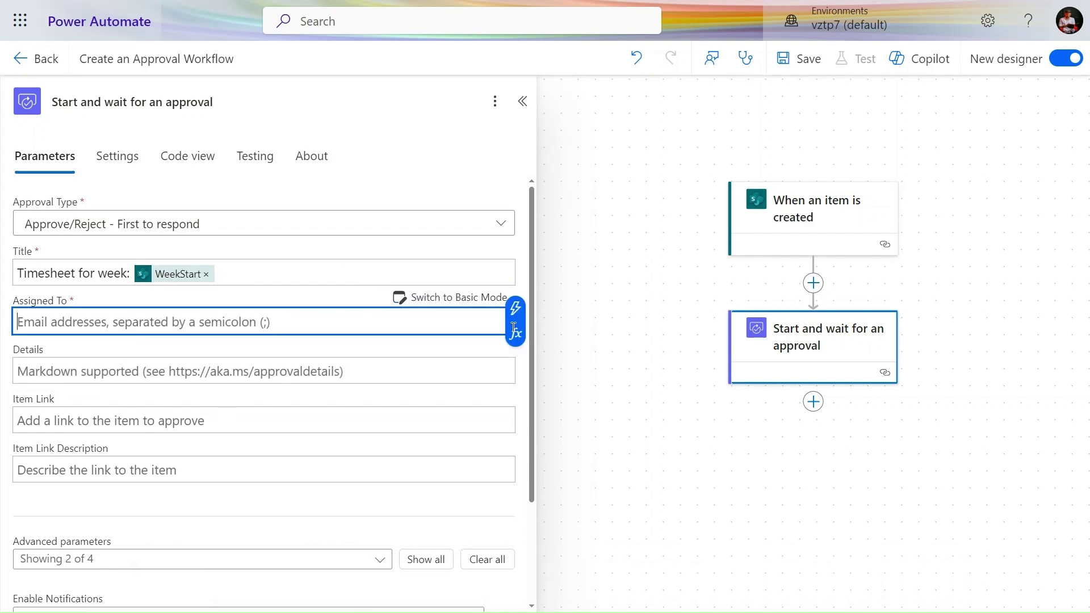
left_click(521, 312)
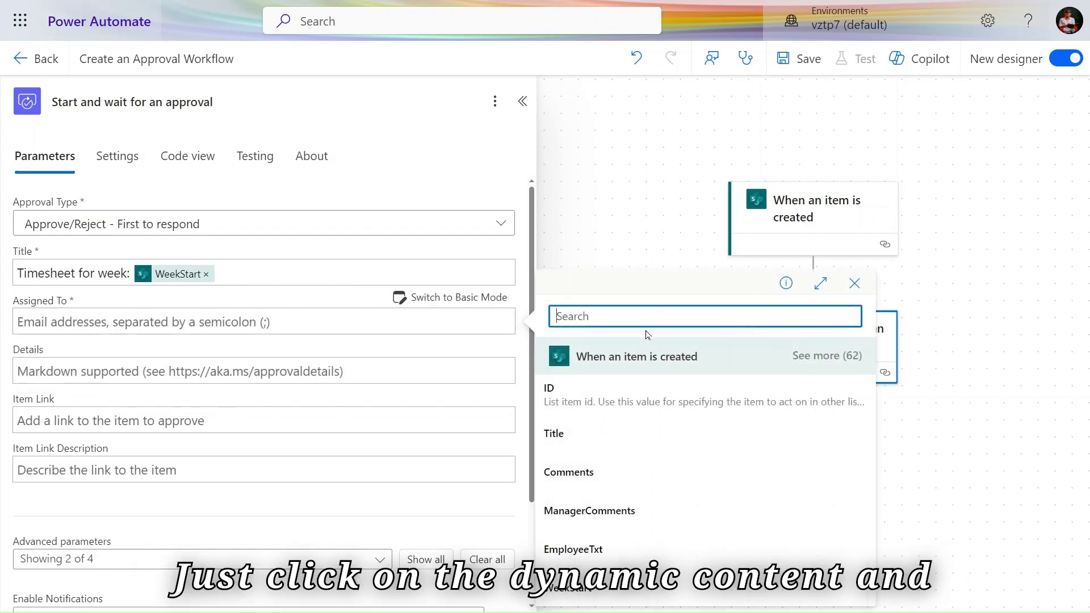
type("ma")
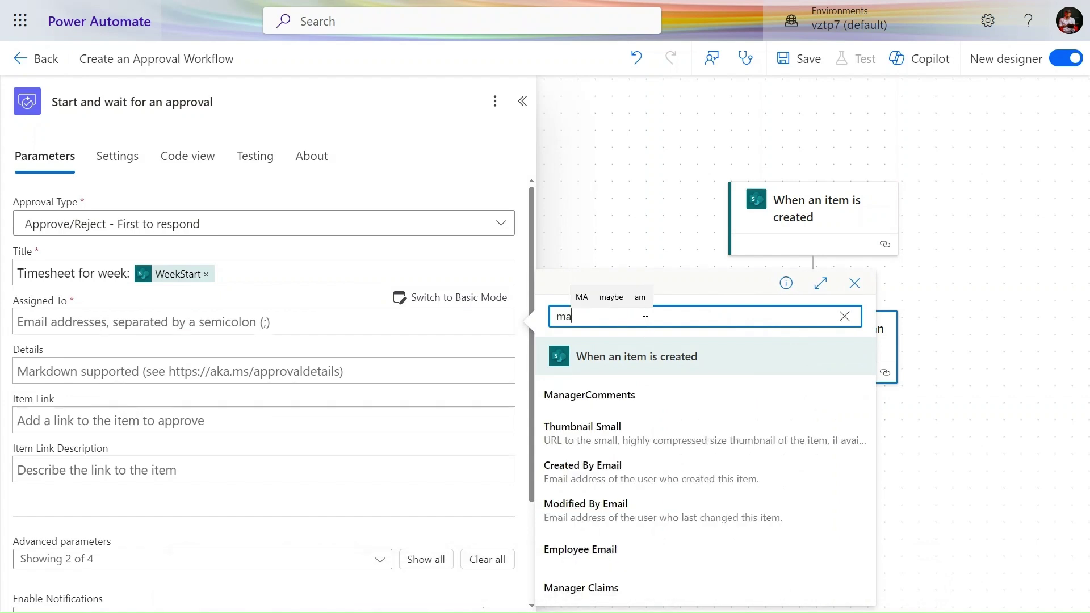
type("n")
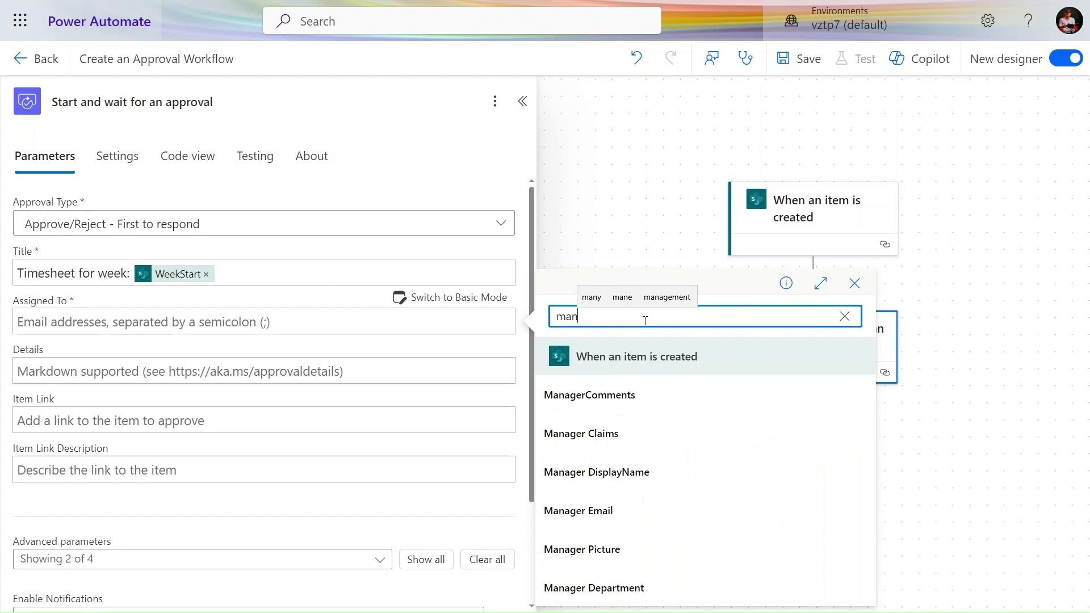
left_click(590, 510)
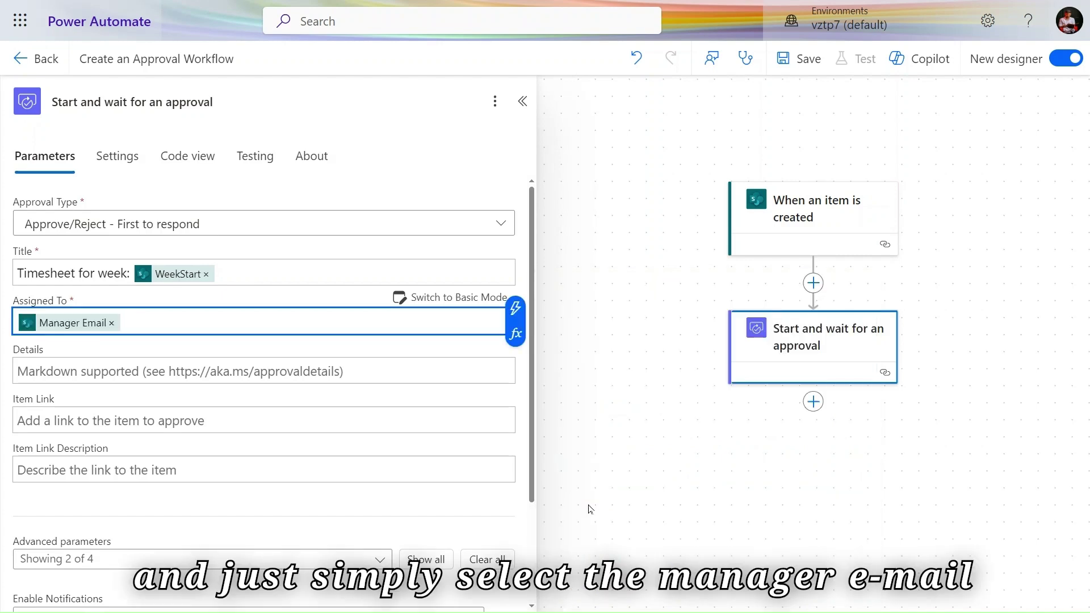
left_click(210, 383)
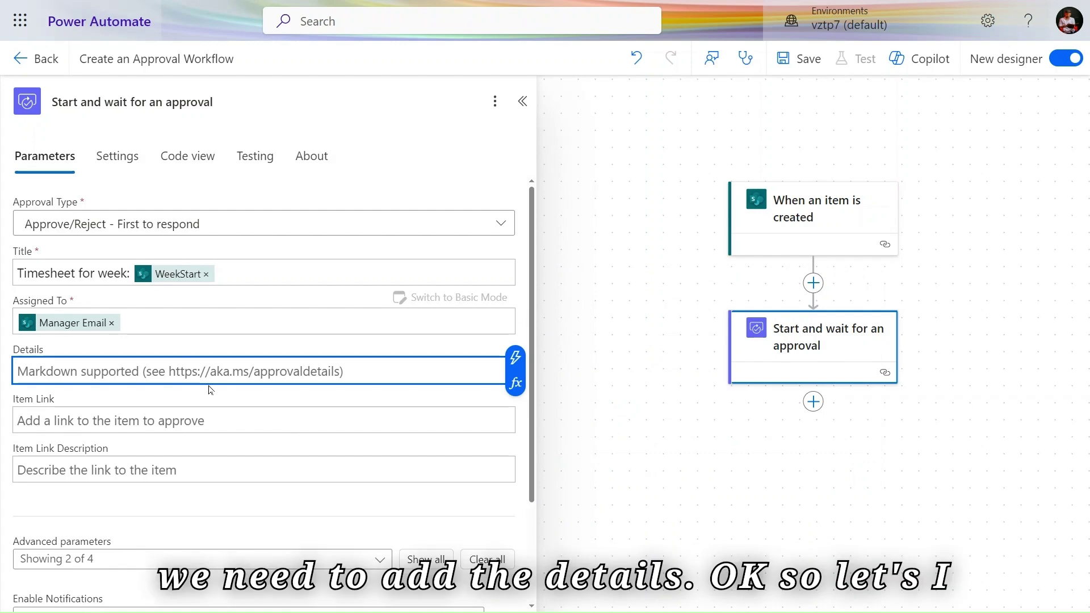
mouse_move(533, 9)
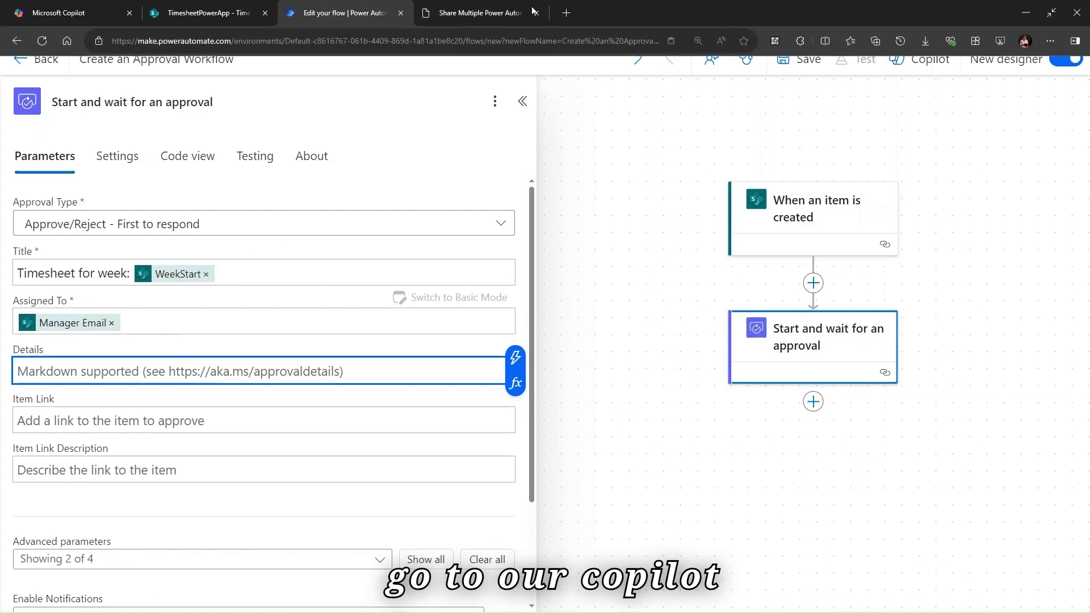
left_click(566, 13)
left_click(59, 12)
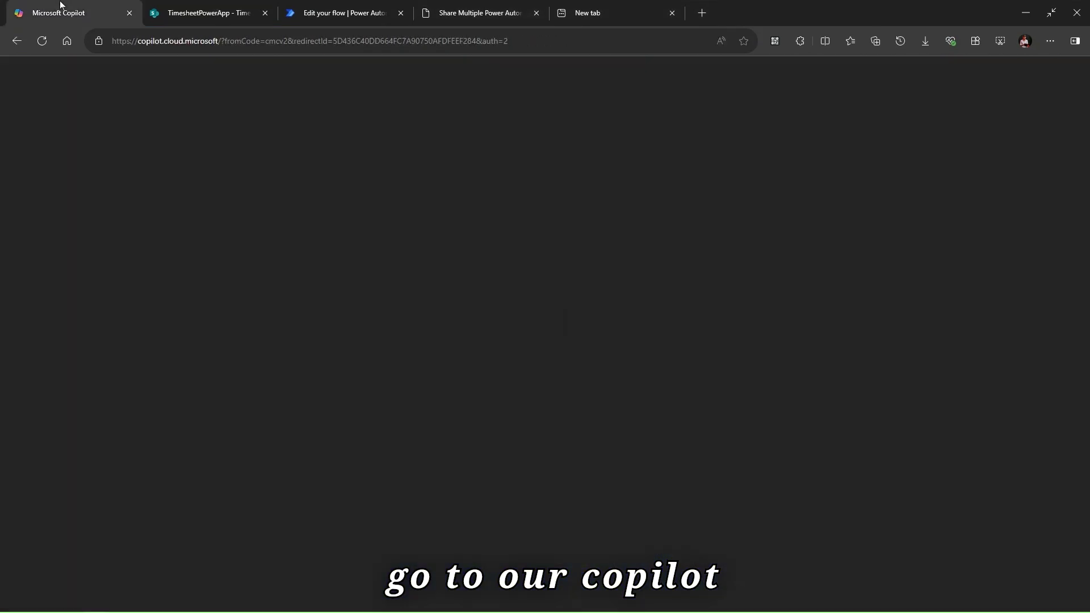
left_click(334, 7)
Step: Fill the approval's Details with the trigger's dynamic values Title, Comments and WeekStart
left_click(516, 357)
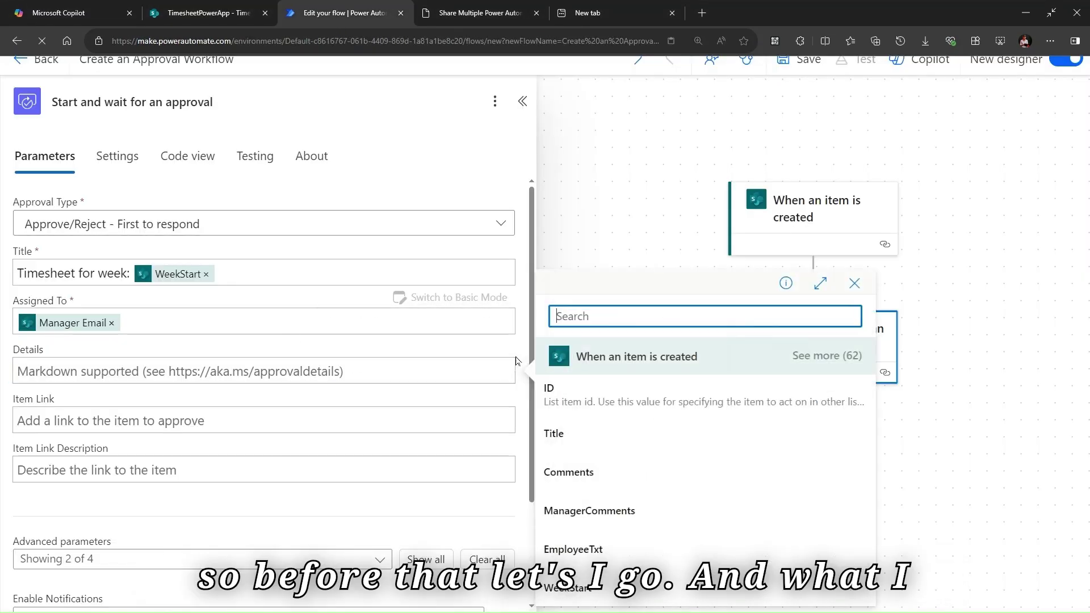
left_click(606, 440)
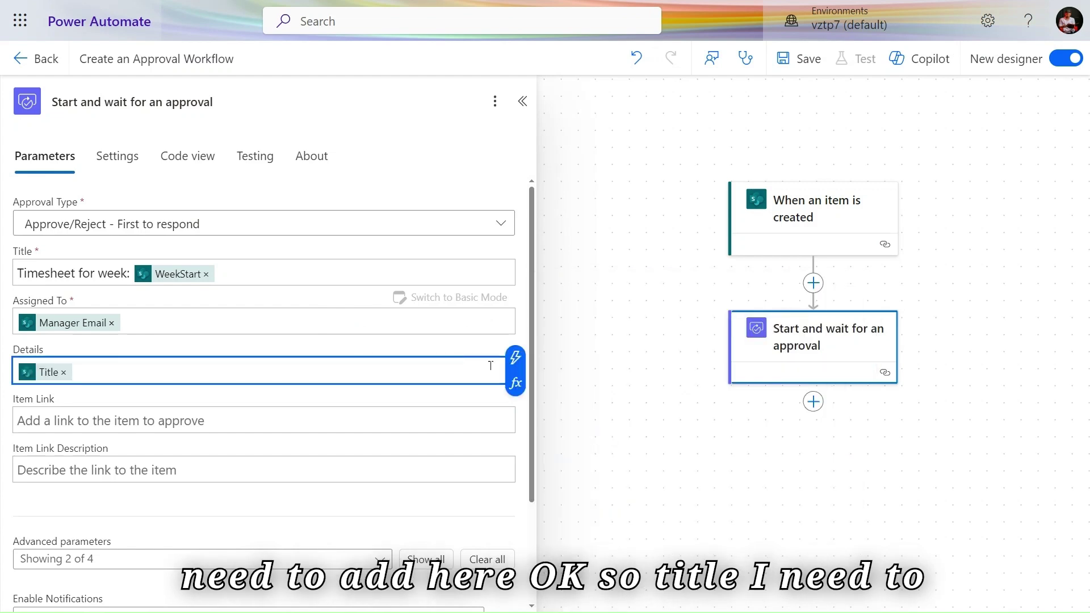
left_click(512, 362)
left_click(610, 417)
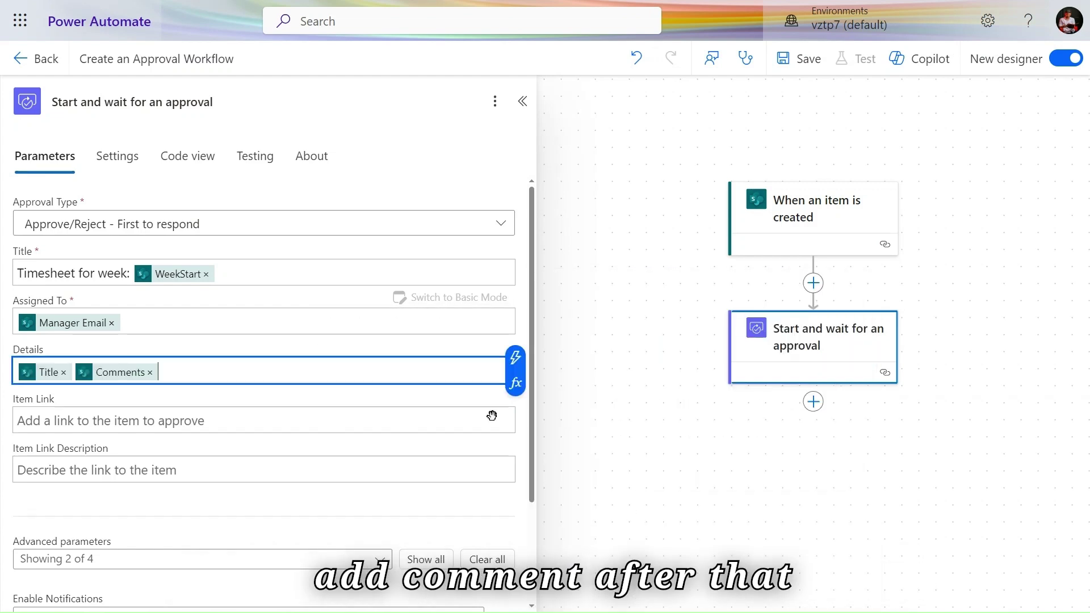
left_click(522, 362)
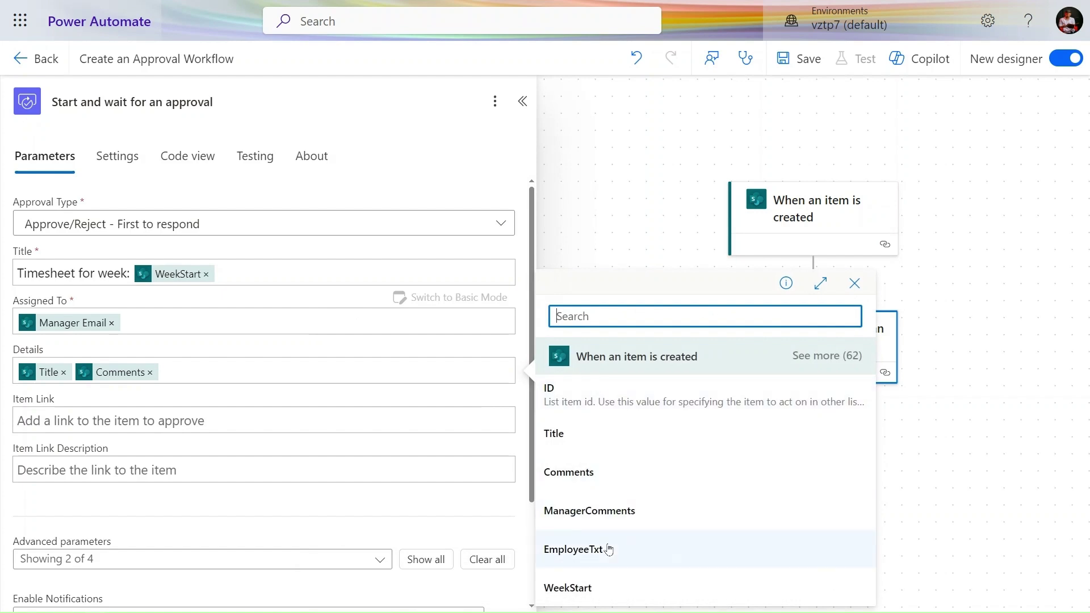
left_click(585, 596)
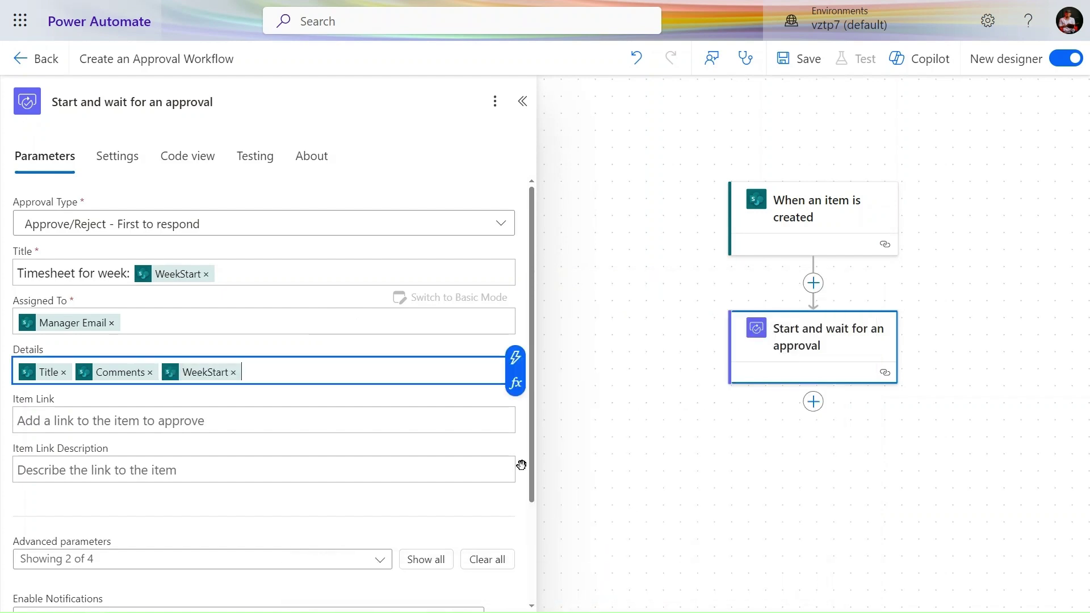
Step: Append the trigger's Employee DisplayName and Total dynamic values to the approval's Details
left_click(521, 363)
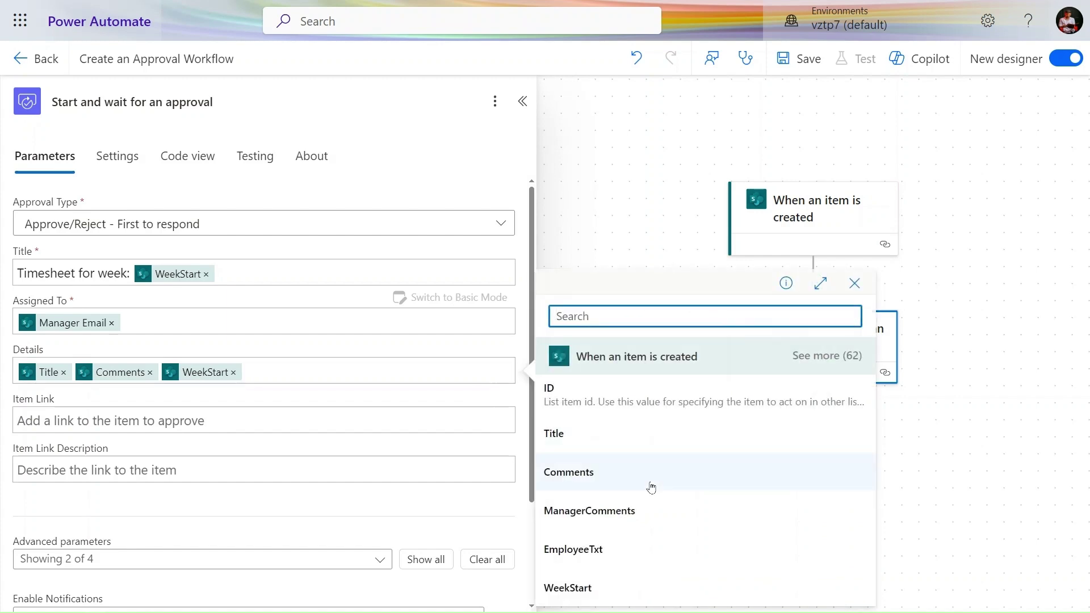
left_click(833, 359)
scroll(641, 402, "down", 5)
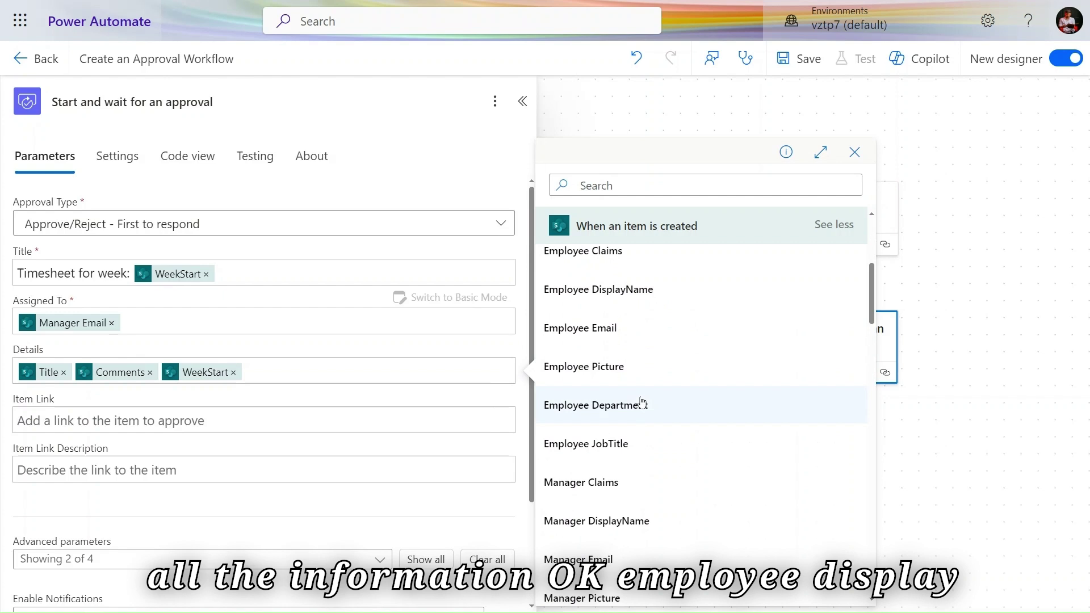
left_click(652, 302)
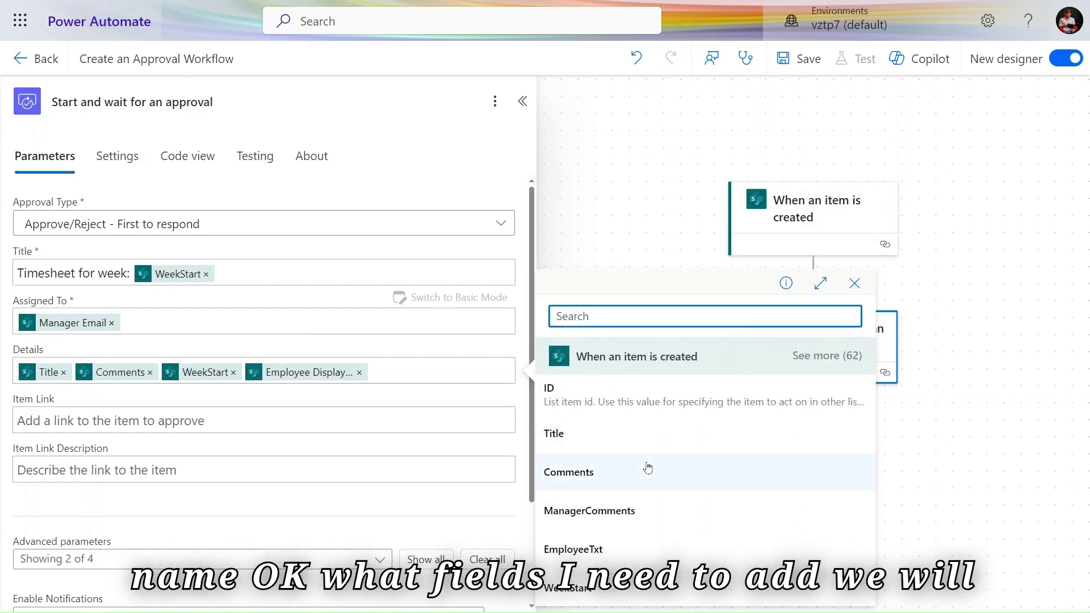
scroll(676, 432, "down", 6)
scroll(679, 433, "down", 6)
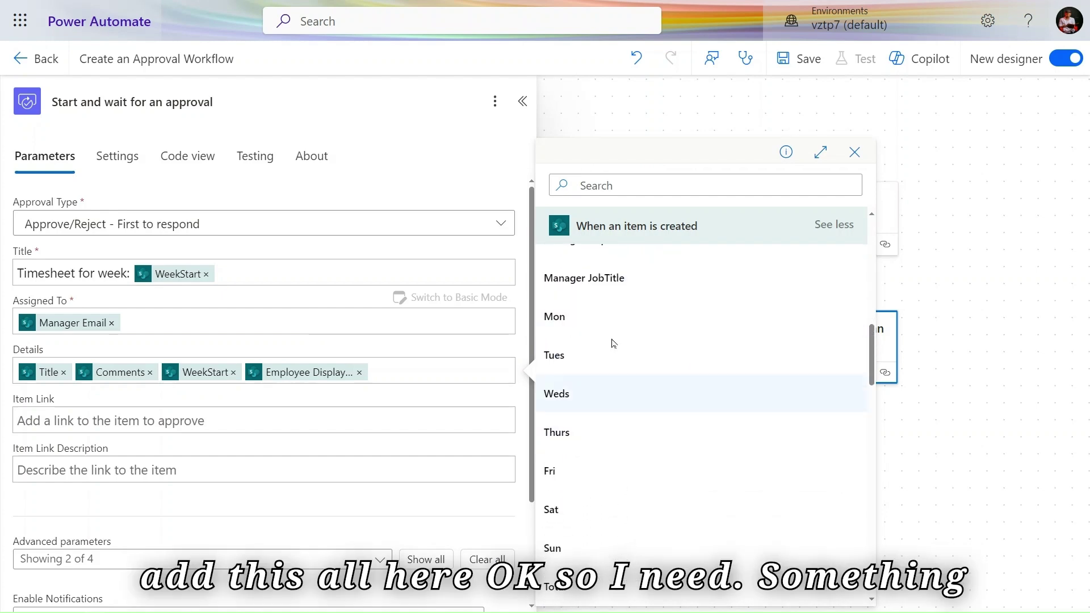
scroll(610, 341, "down", 1)
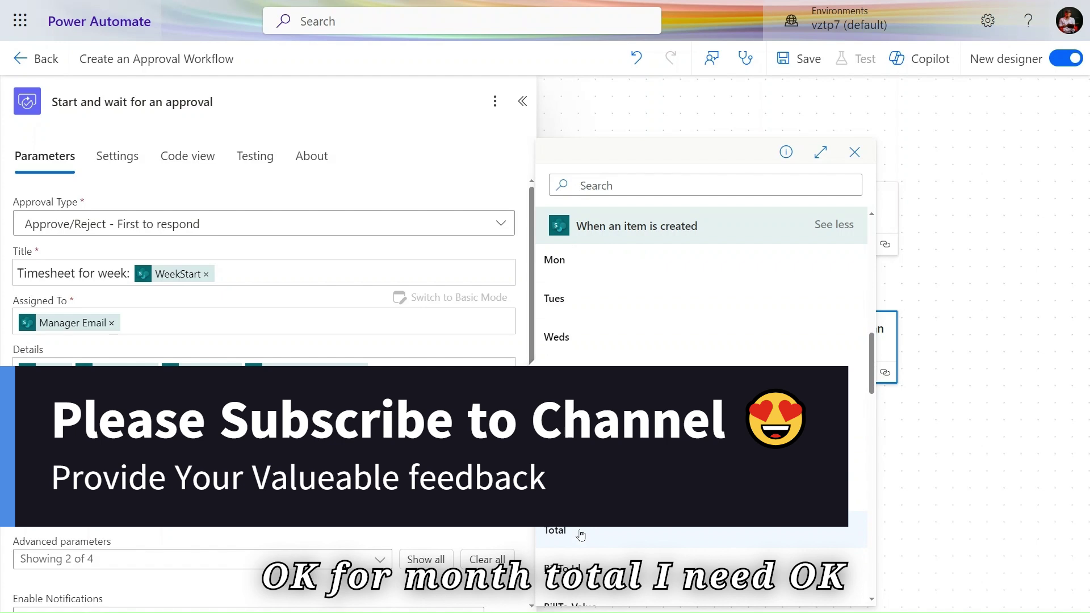
left_click(580, 534)
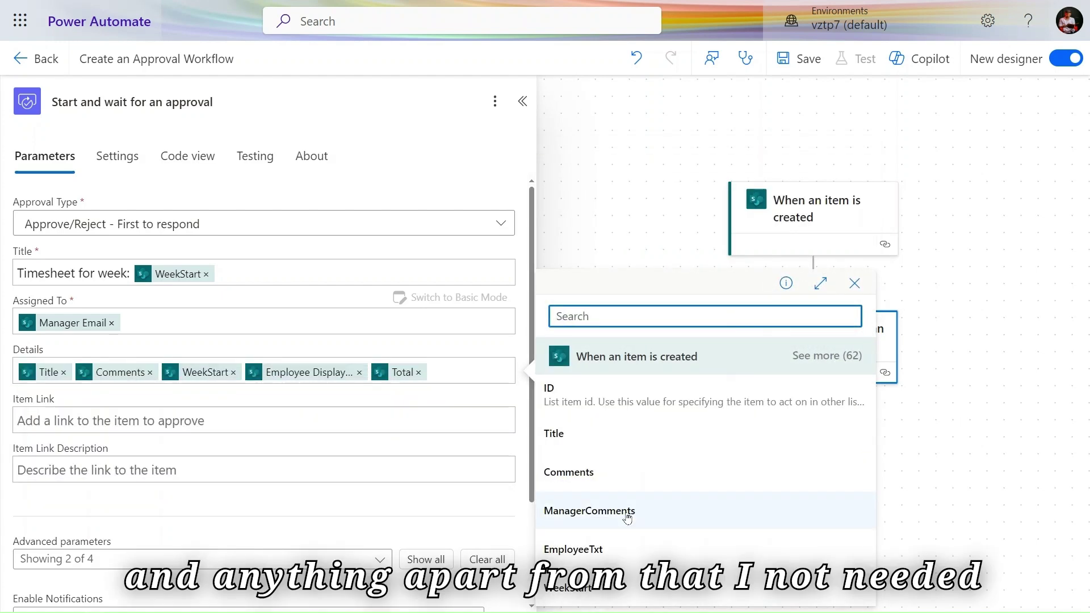
Step: Append the trigger's Shifts Value dynamic value to the end of the approval's Details
left_click(827, 355)
scroll(693, 458, "down", 10)
scroll(692, 457, "down", 6)
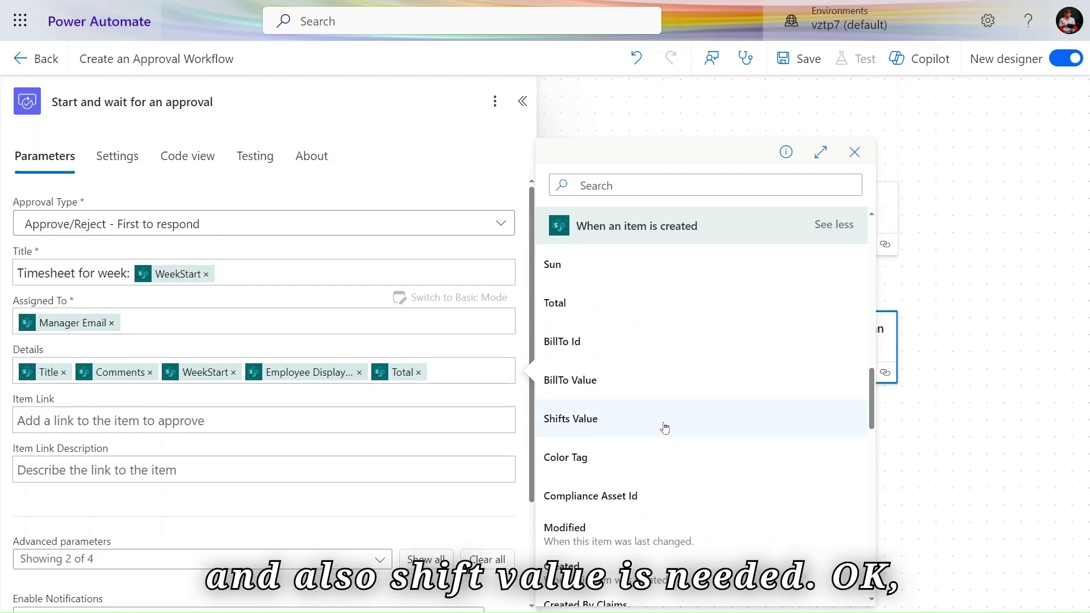
left_click(647, 426)
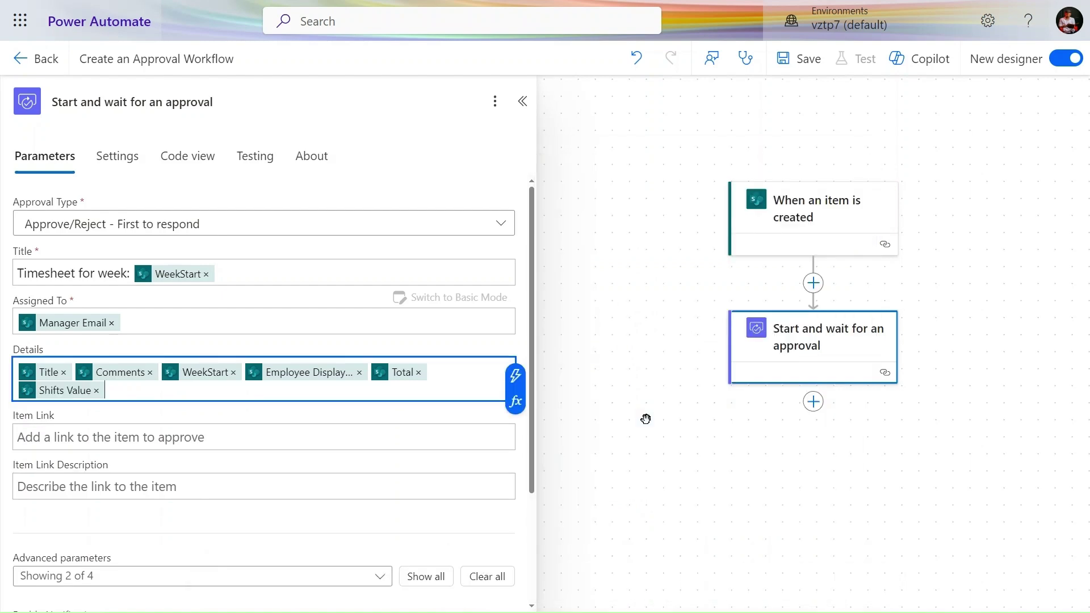
Step: Cut all the dynamic values out of the approval's Details and switch to Microsoft Copilot in full-screen view
key("ctrl+a")
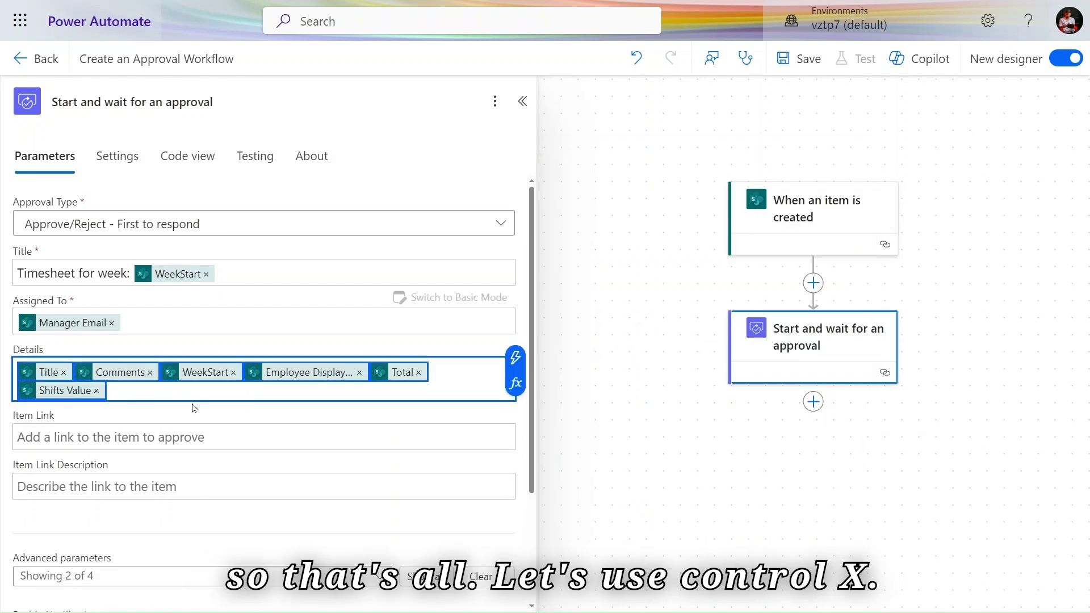
key("ctrl+x")
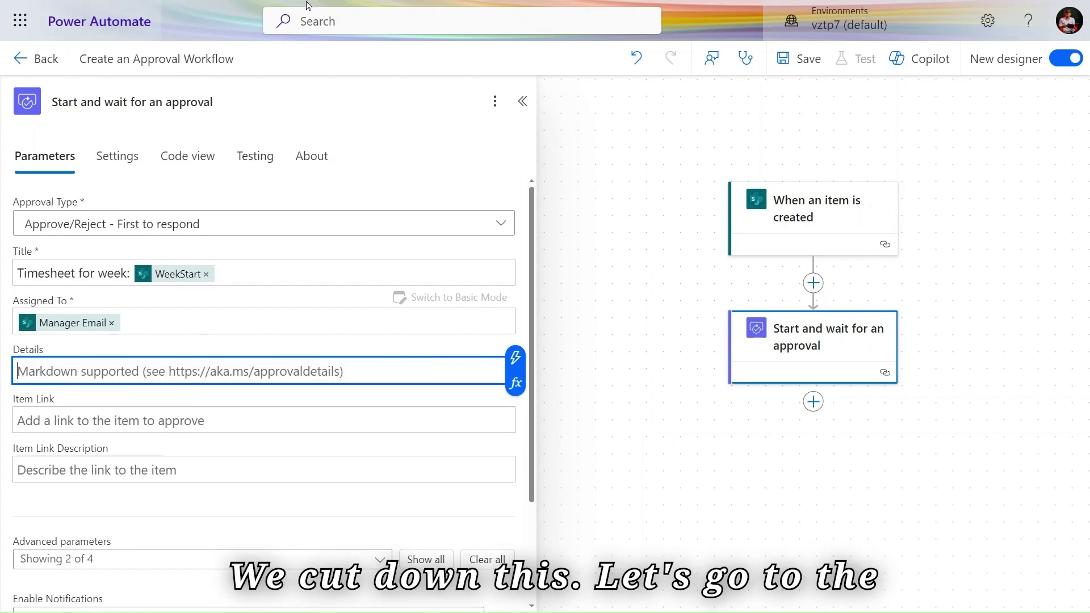
mouse_move(502, 5)
left_click(71, 6)
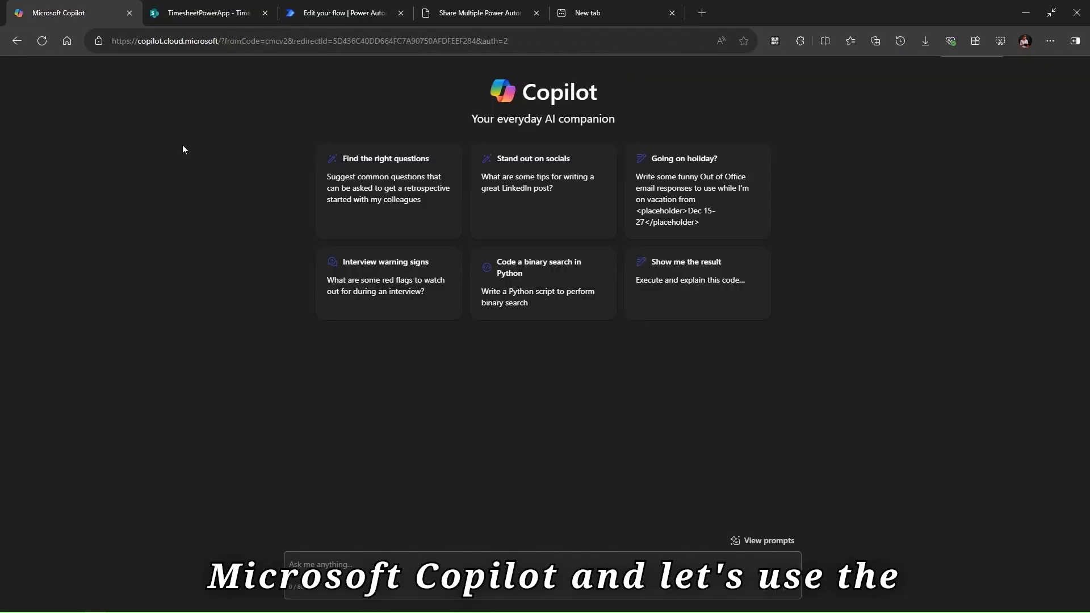
key("F11")
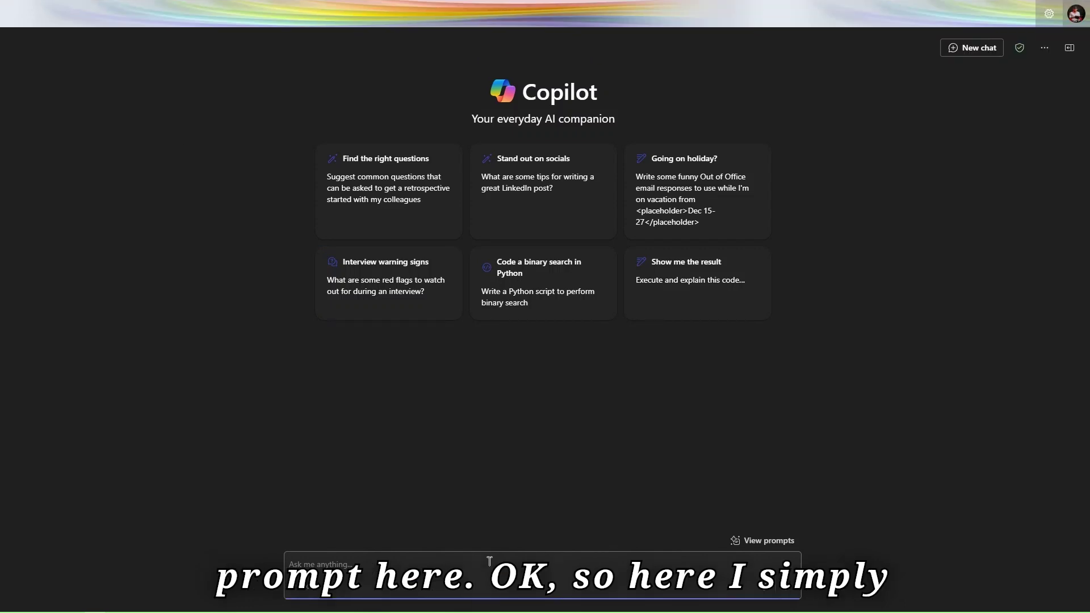
Step: Send the prompt "Kindly help me to write in good manner this message in power automate make good Templet by using dynamic content" plus the cut expressions
key("ctrl+v")
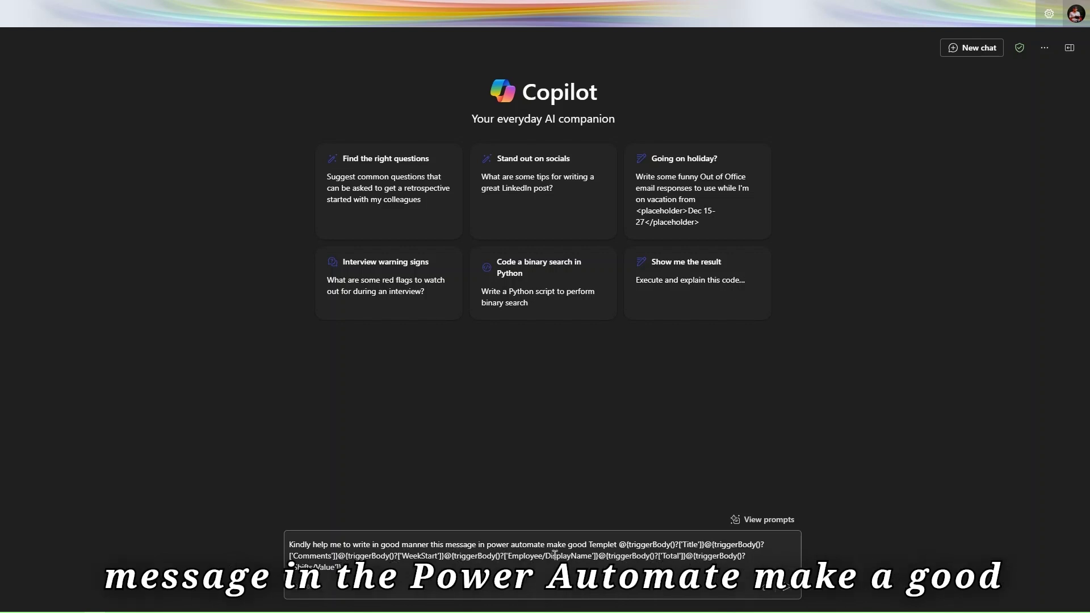
left_click(619, 549)
type("by sui")
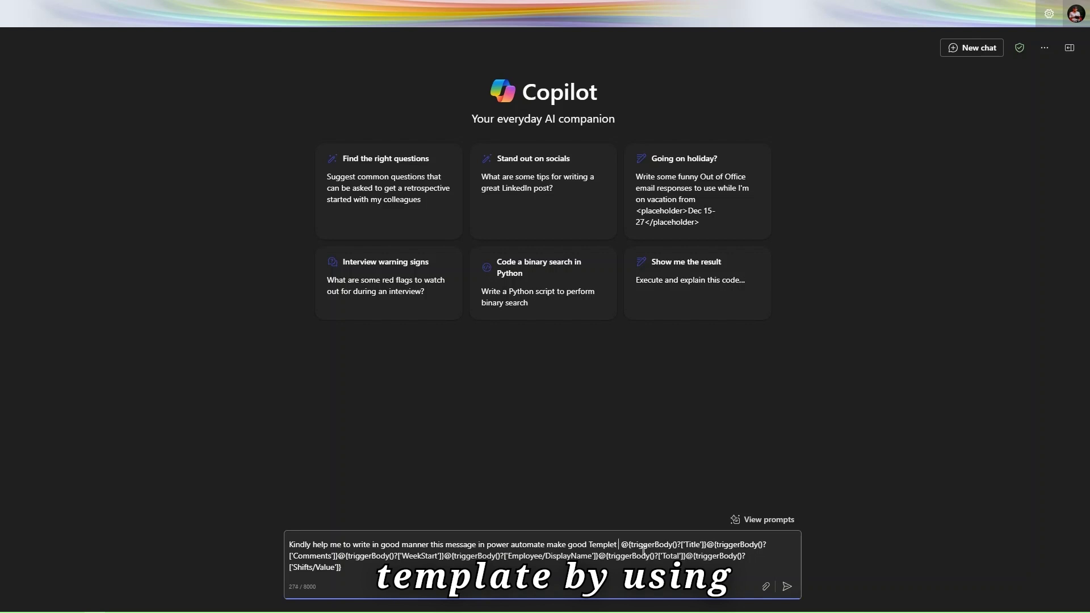
key("BackSpace")
key("BackSpace")
key("BackSpace")
type("us")
type("ing dynami")
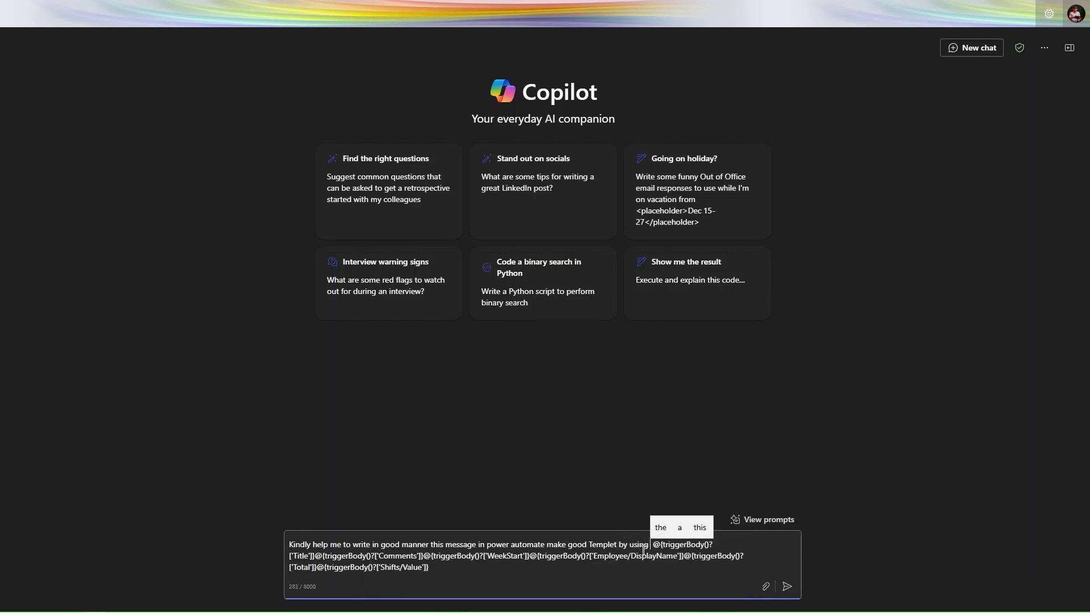
type("c con ")
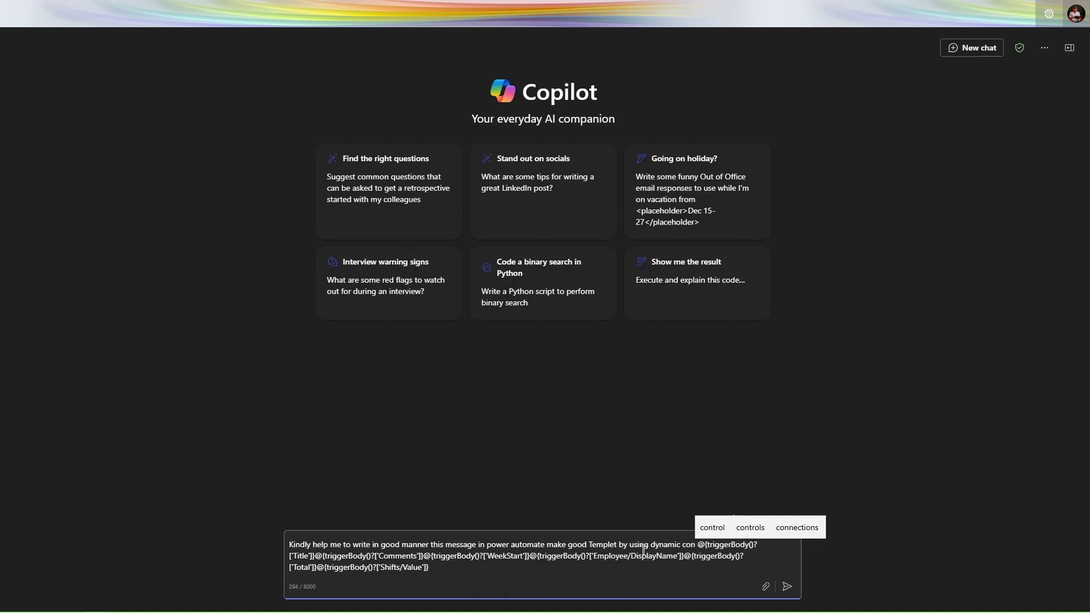
type("tent")
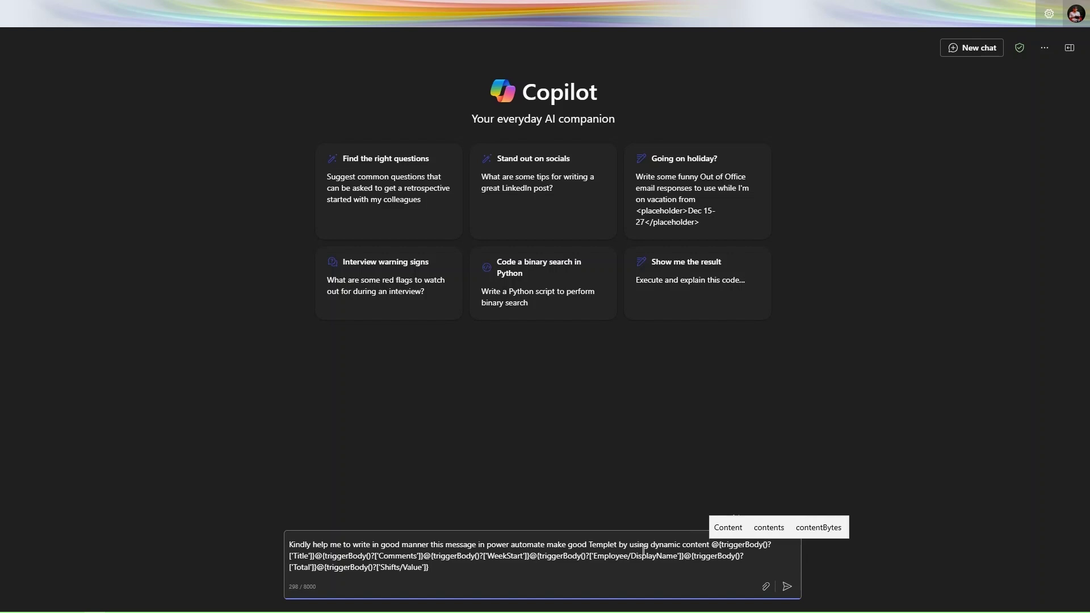
key("Return")
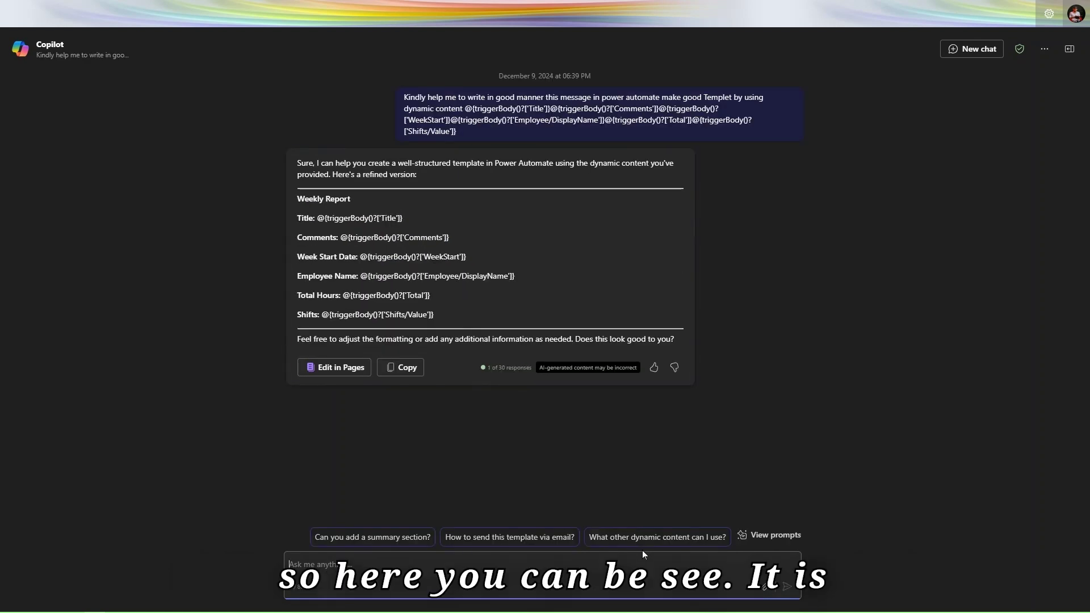
Step: Copy Copilot's Weekly Report template, from its heading through the Shifts line, and paste it into the approval's Details in Power Automate
left_click_drag(297, 203, 454, 317)
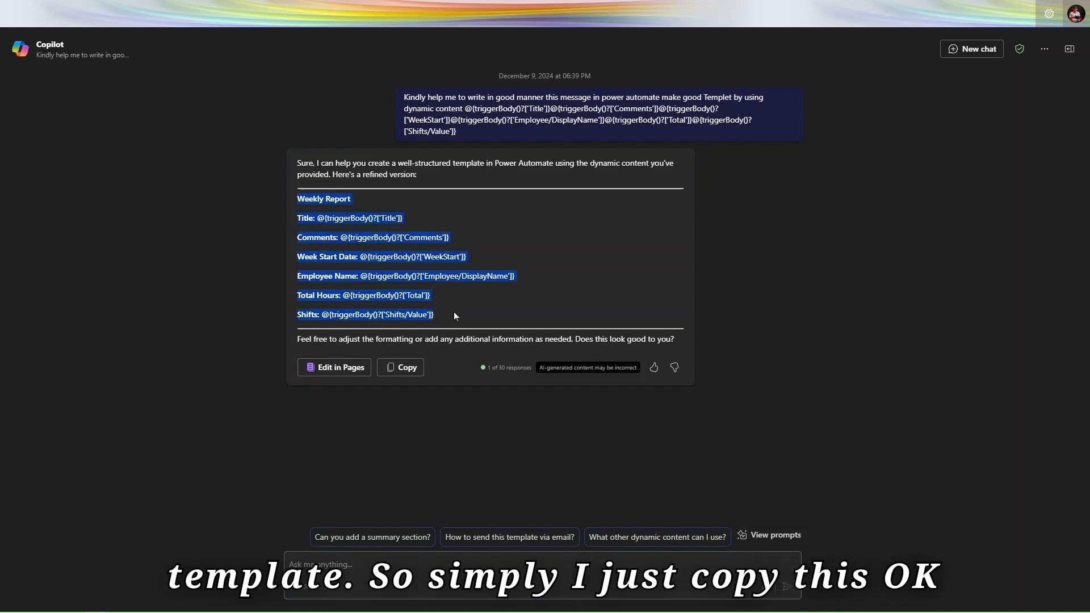
mouse_move(258, 4)
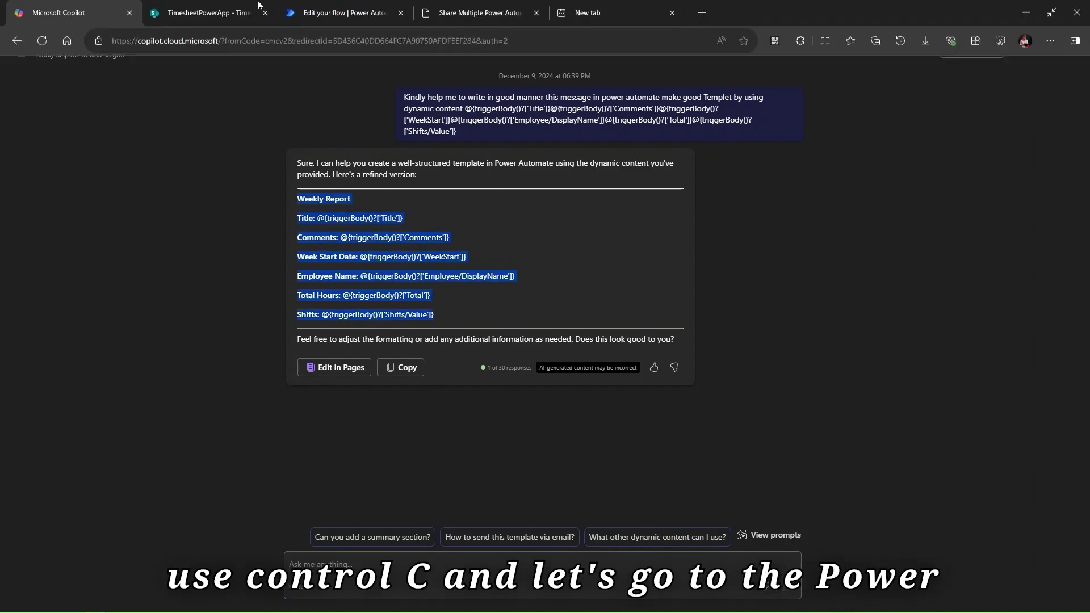
left_click(361, 8)
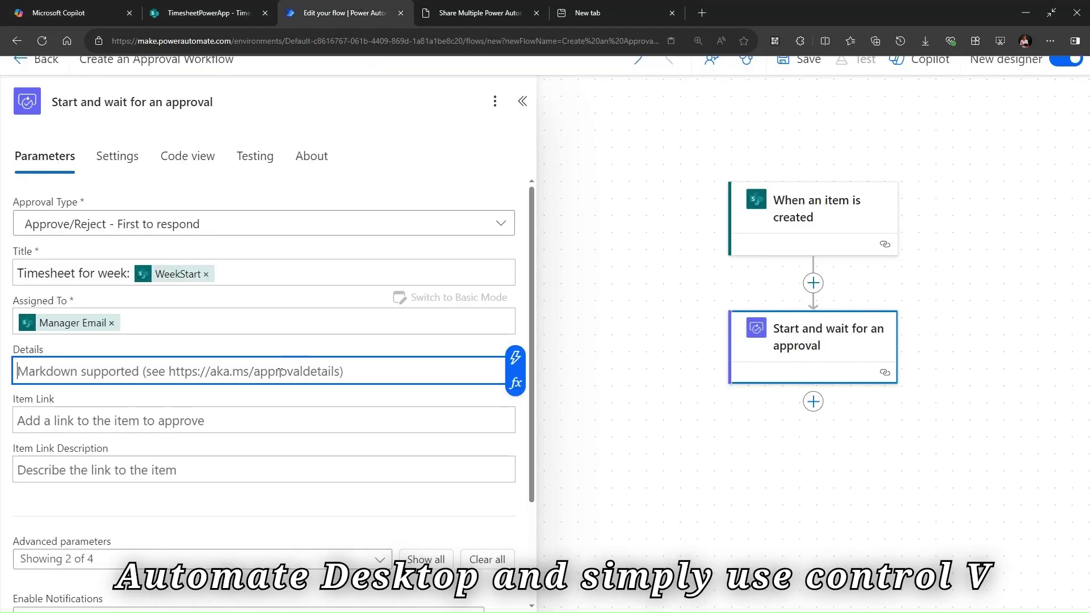
key("ctrl+v")
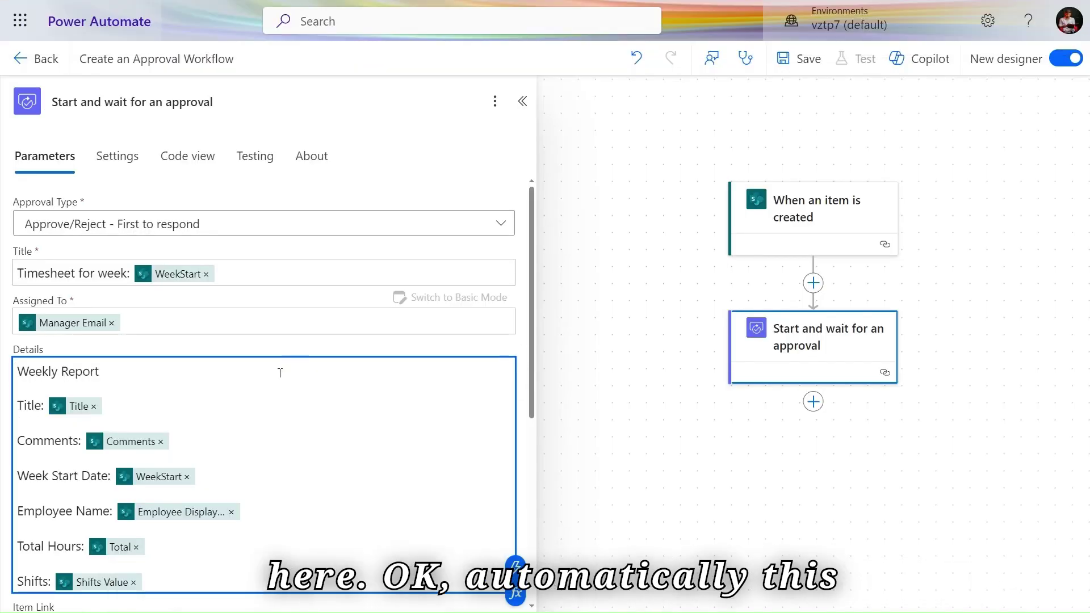
scroll(280, 372, "down", 3)
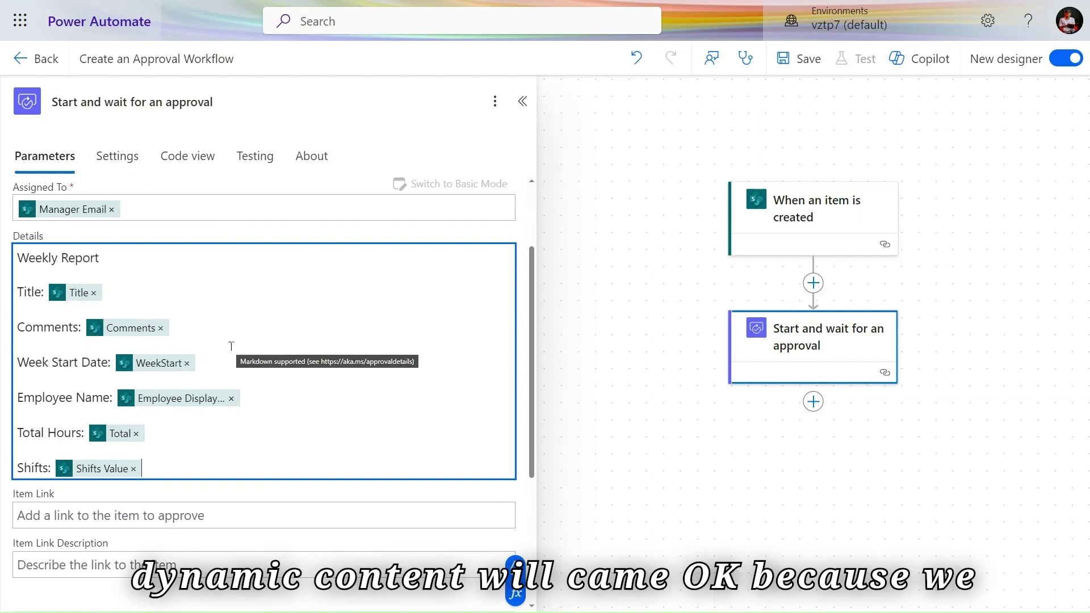
Step: Set the approval's Item Link to the trigger's Link to item dynamic value
scroll(159, 426, "down", 3)
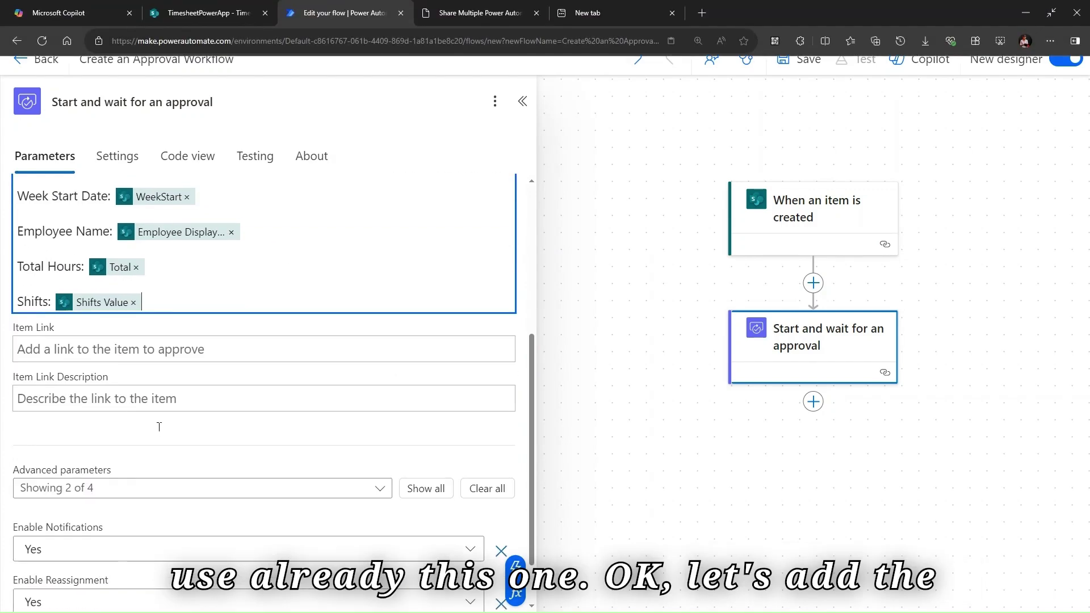
left_click(182, 346)
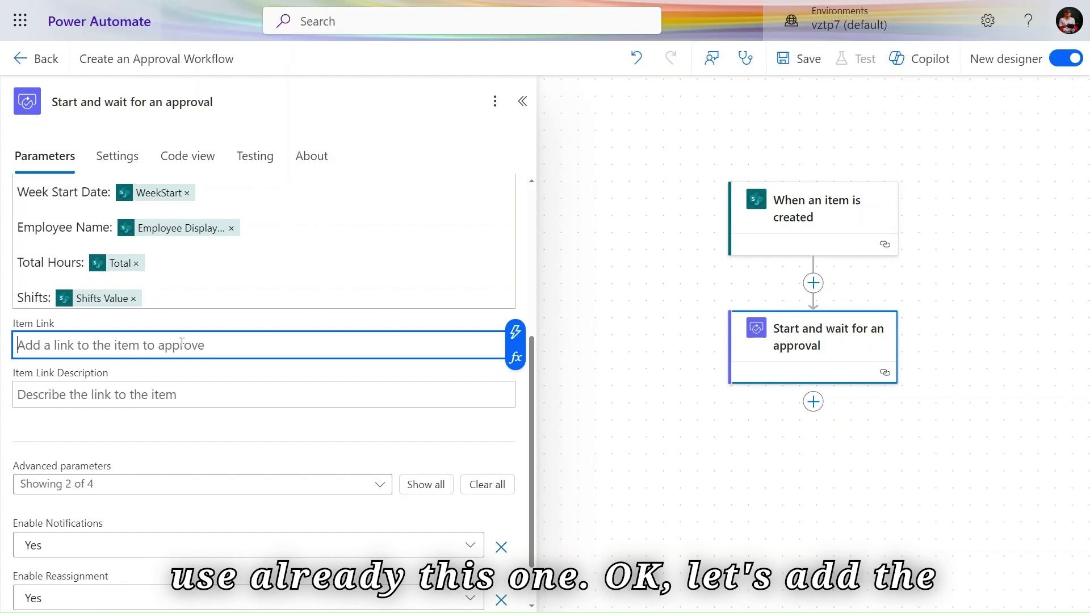
left_click(515, 332)
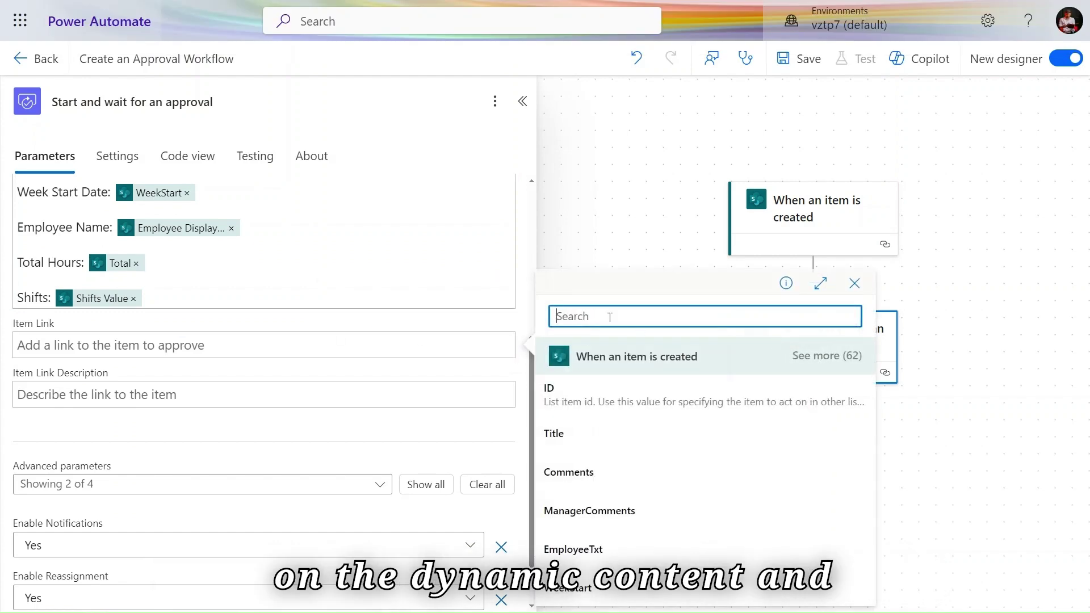
type("i")
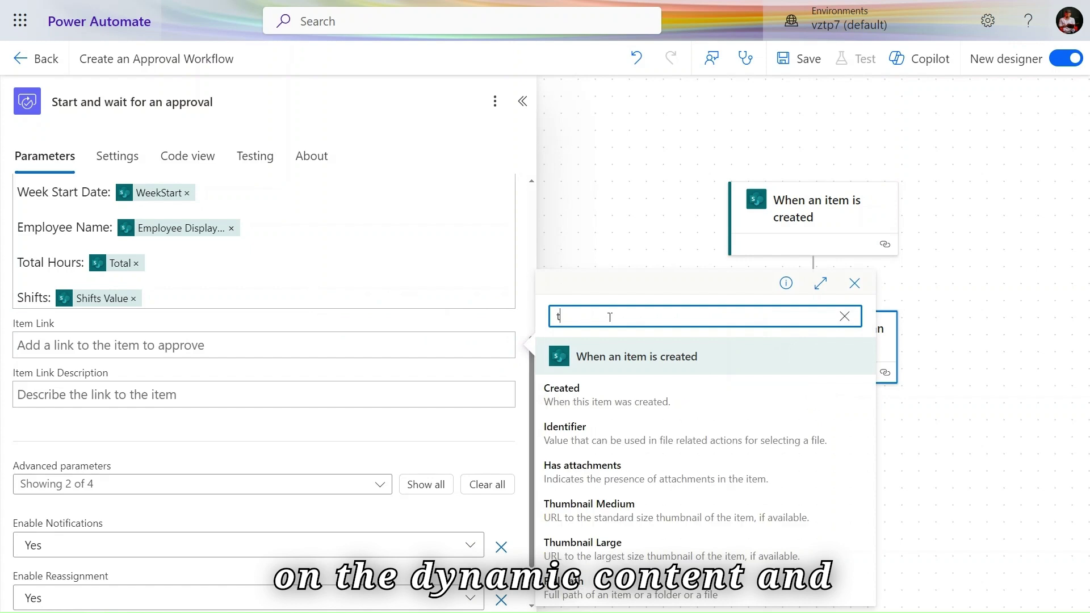
key("BackSpace")
type("item")
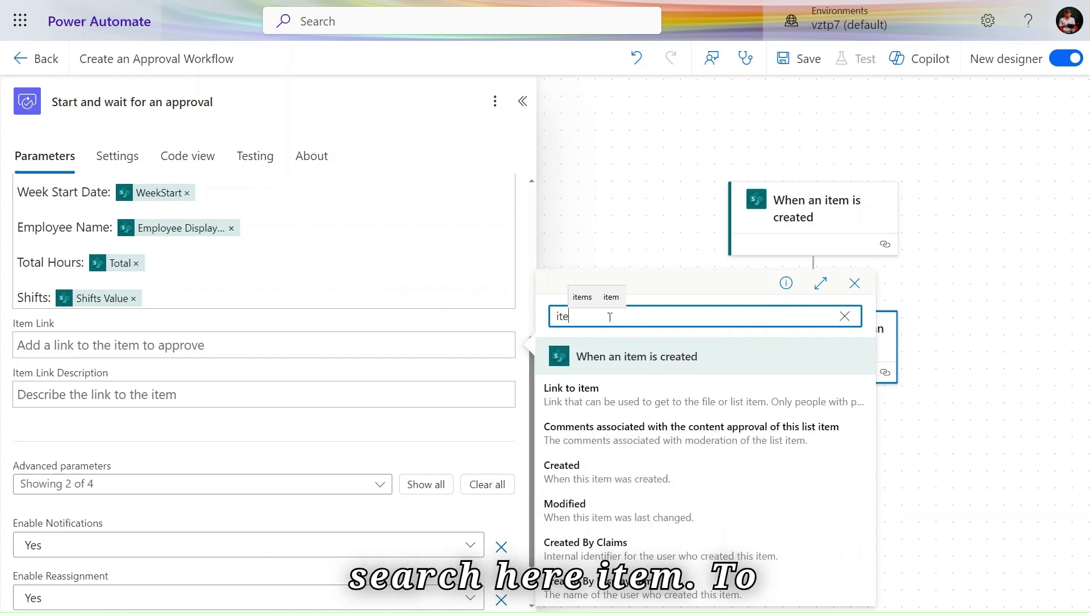
left_click(595, 403)
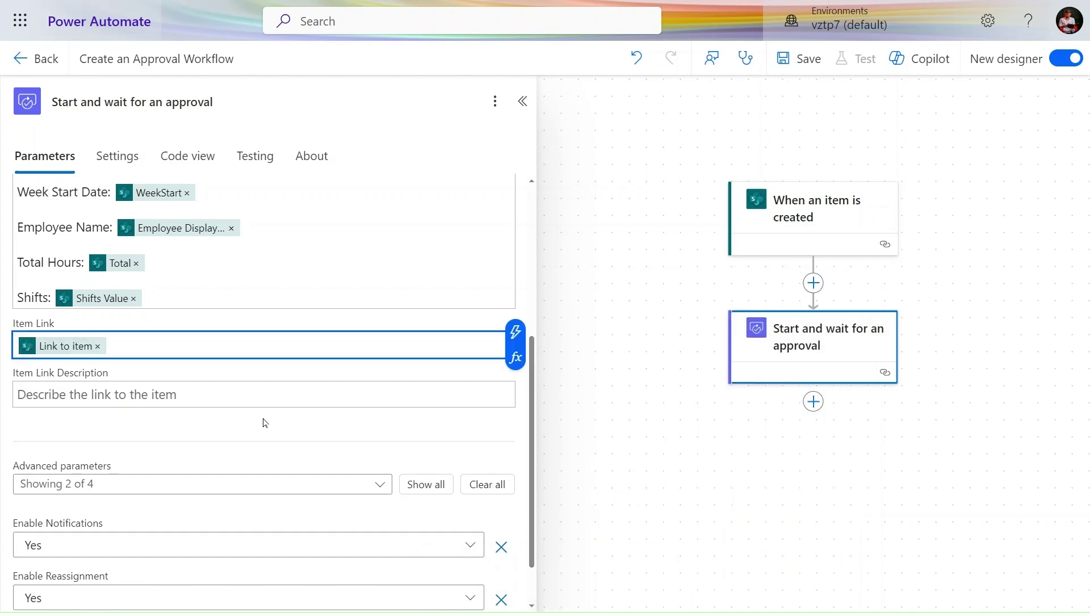
Step: Leave the Item Link Description empty and show all advanced parameters of the approval action
left_click(225, 391)
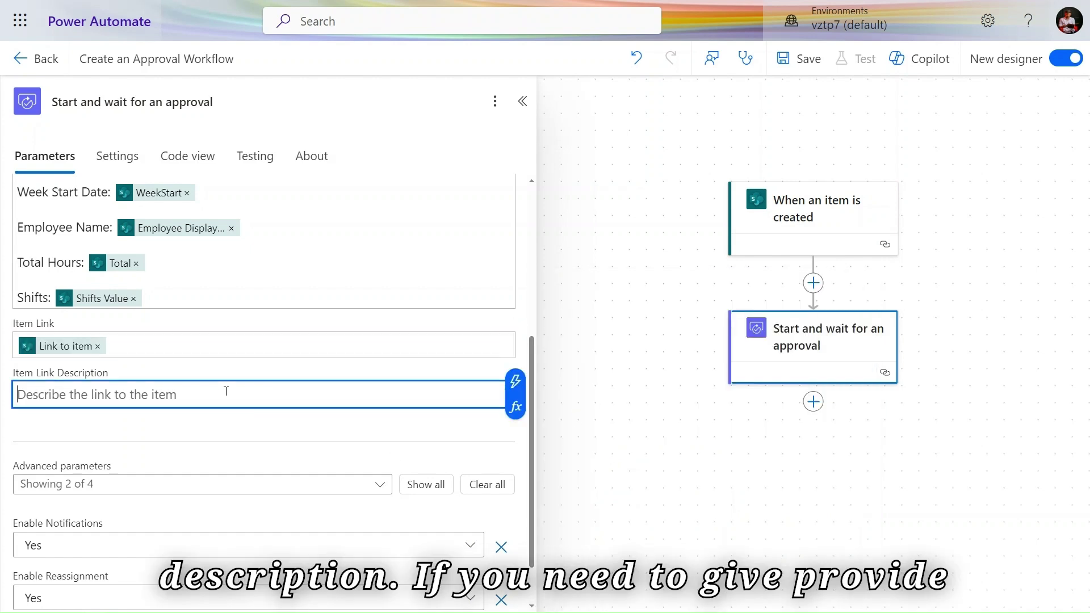
scroll(226, 393, "down", 1)
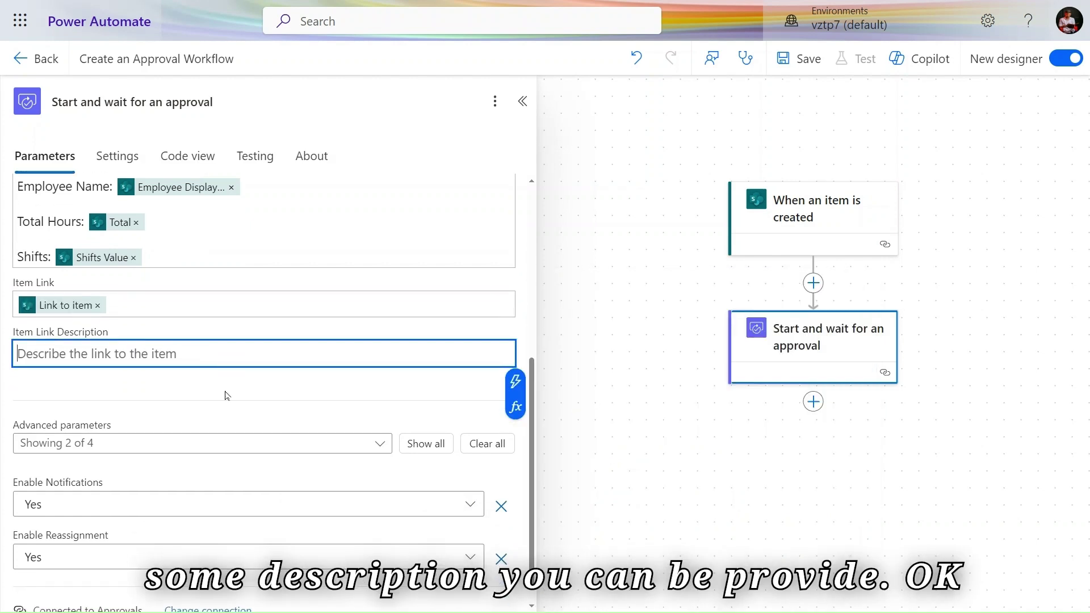
scroll(226, 396, "down", 1)
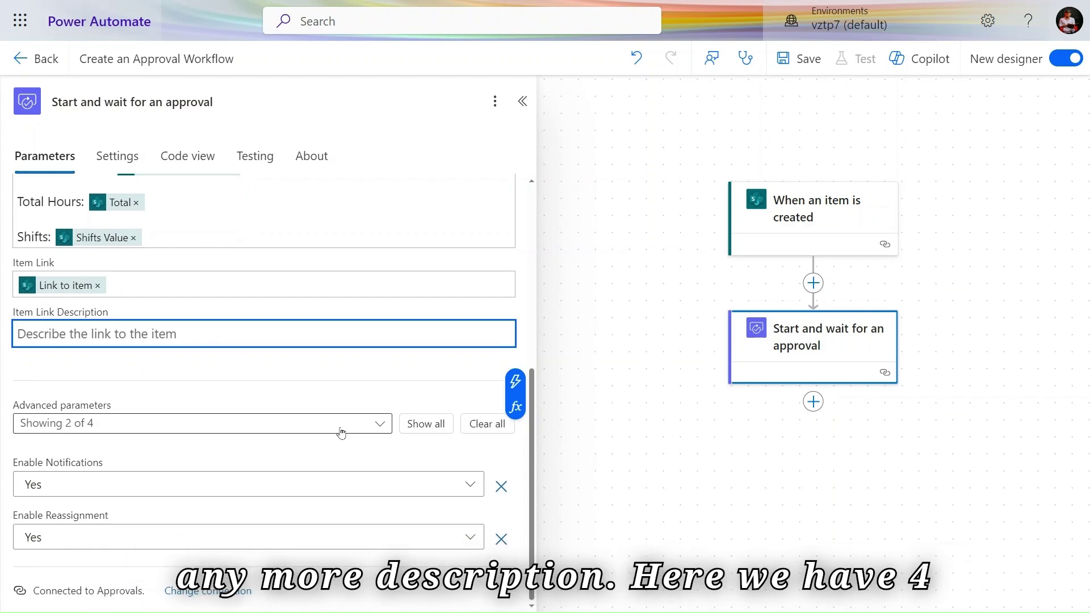
left_click(420, 421)
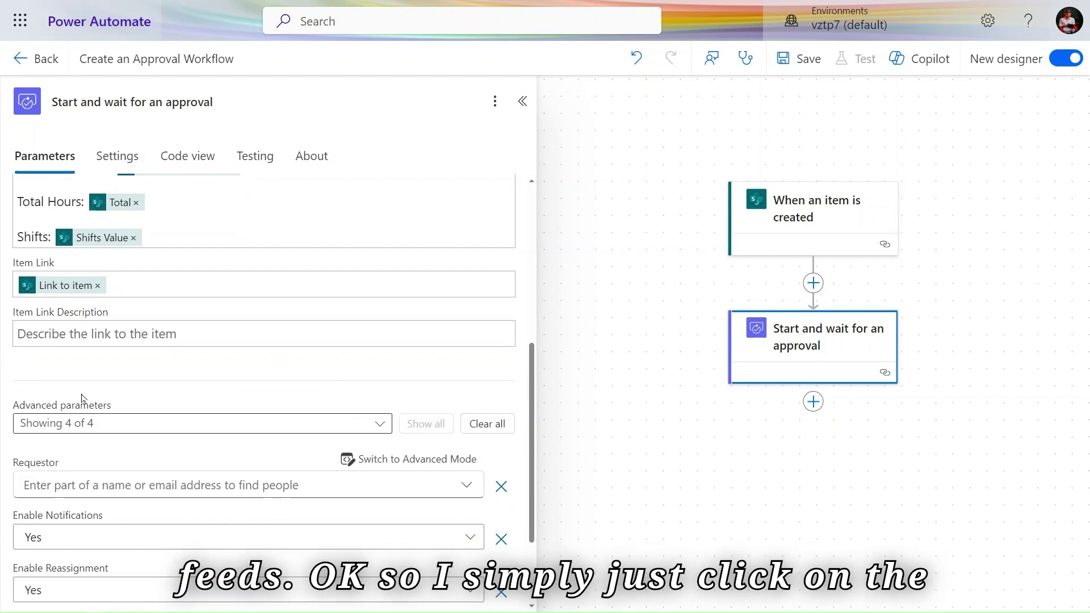
Step: Set the approval's Requestor to the trigger's Employee Email dynamic value and remove the Attachments parameter
scroll(275, 348, "down", 3)
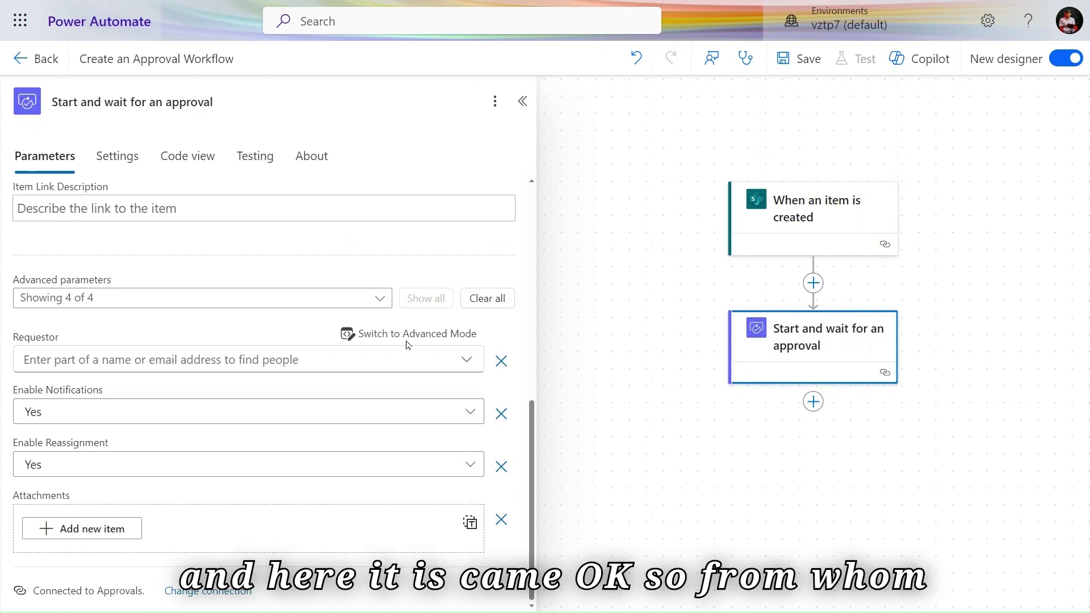
left_click(351, 359)
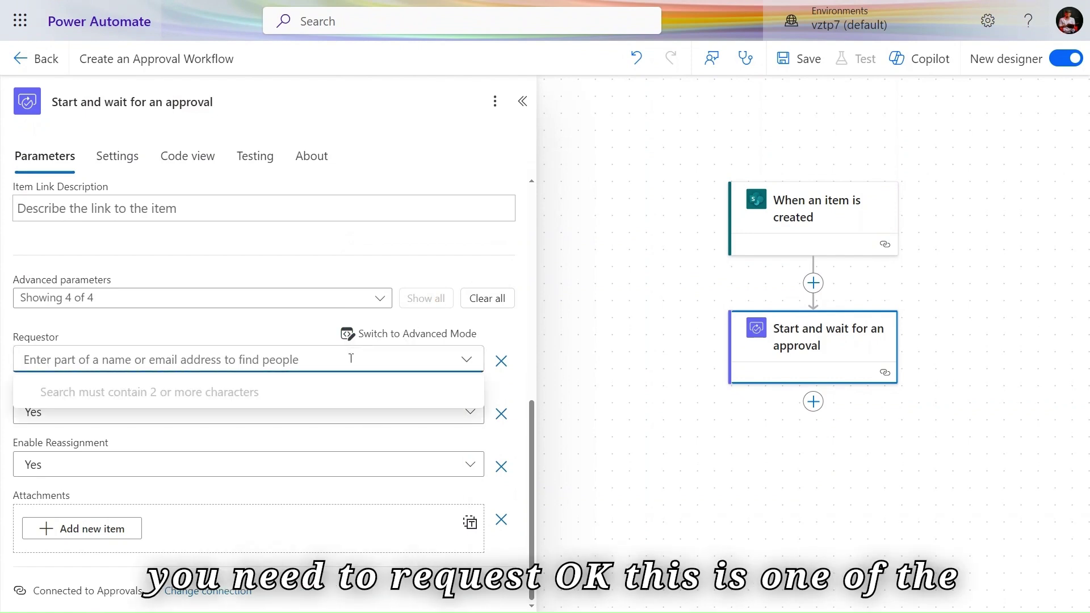
left_click(395, 335)
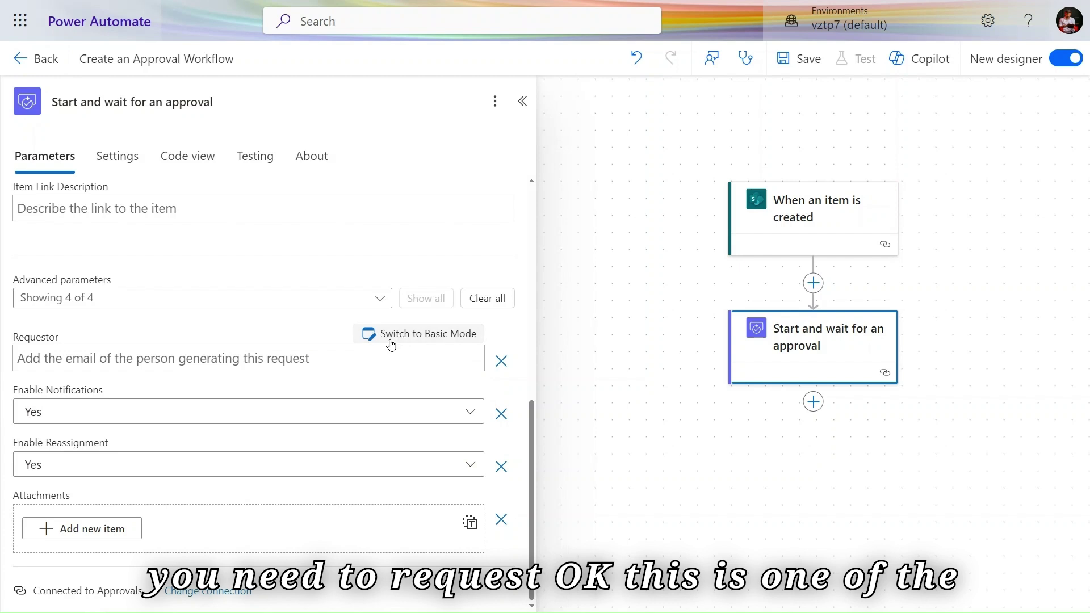
left_click(305, 359)
left_click(484, 345)
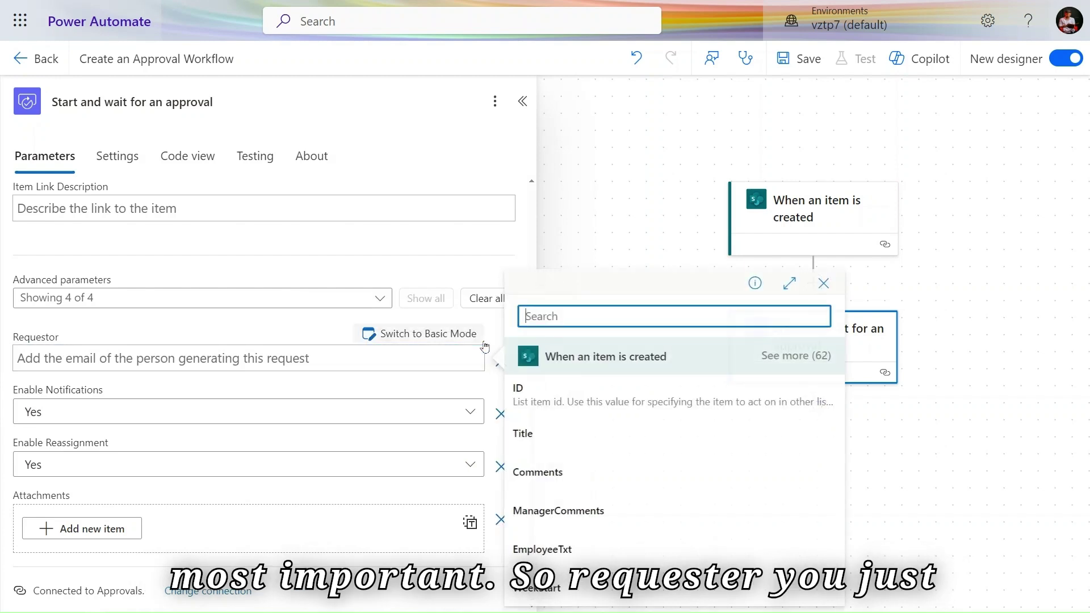
left_click(593, 318)
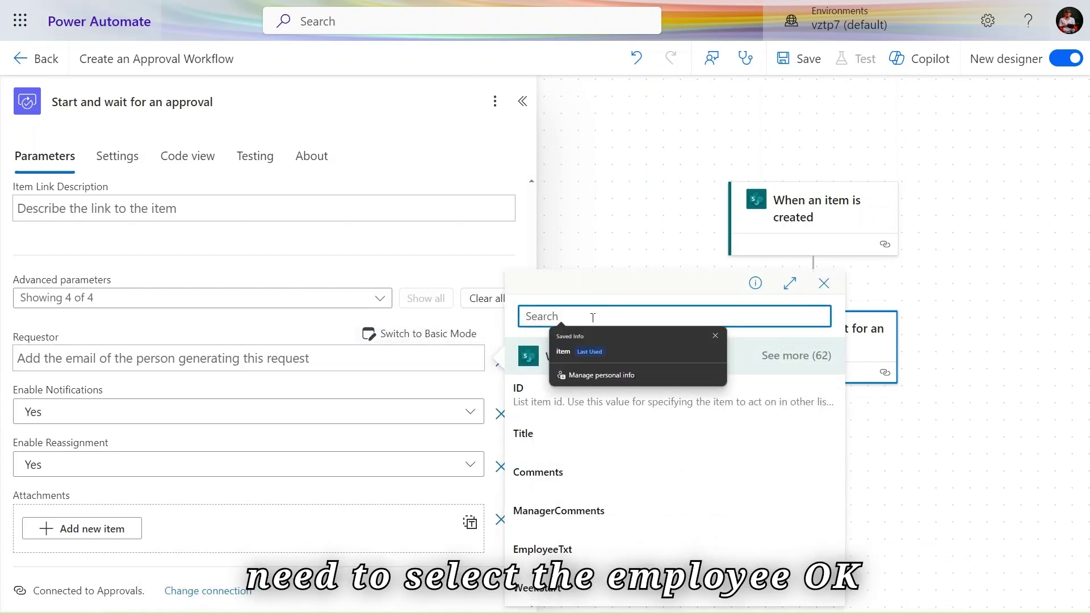
type("emp")
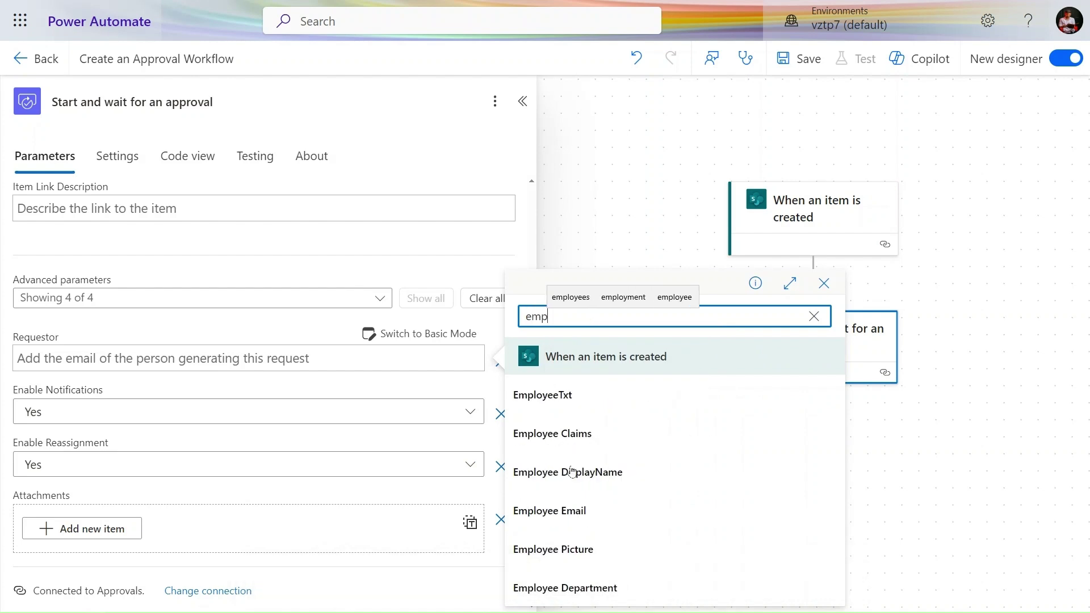
left_click(565, 511)
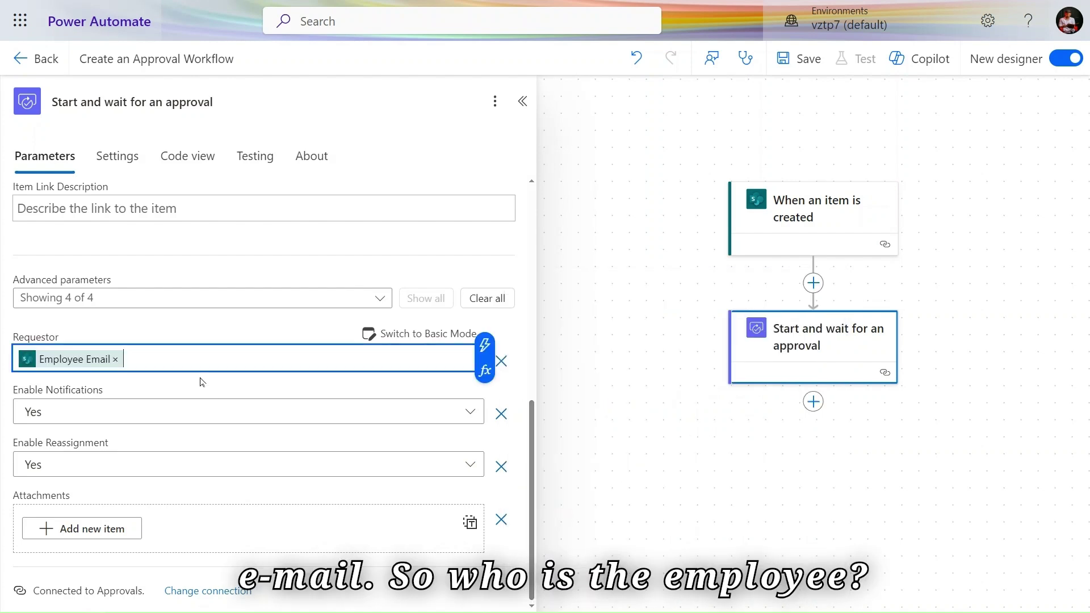
left_click(93, 529)
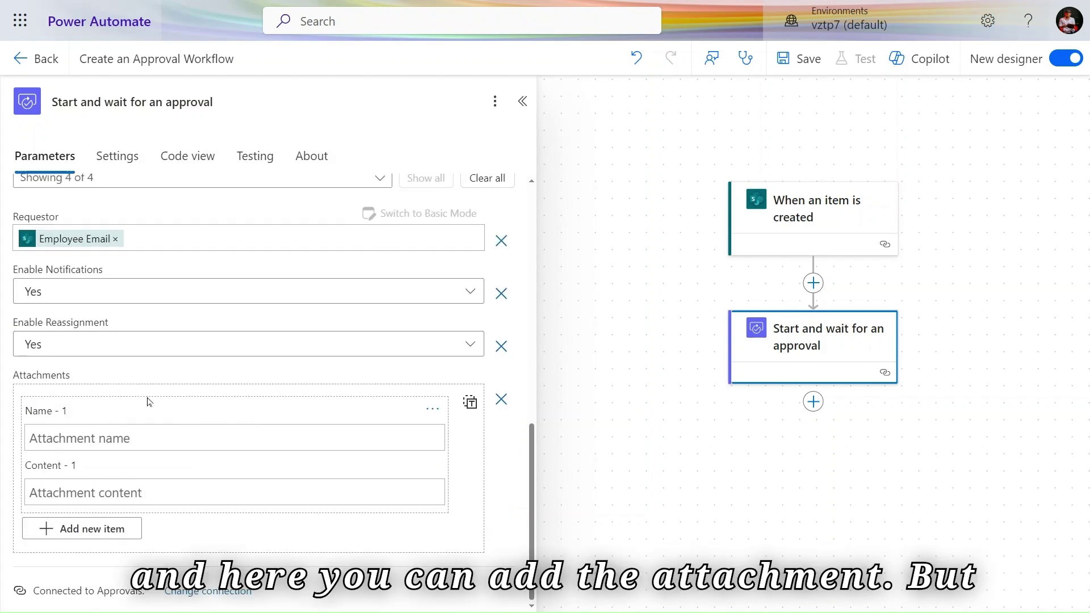
left_click(507, 401)
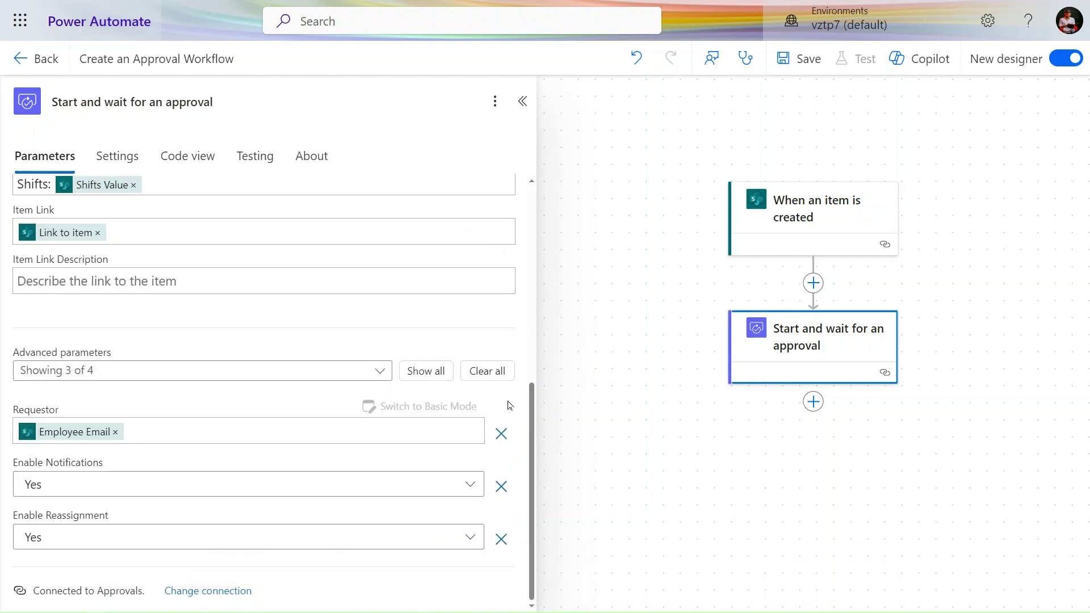
Step: Add a Condition control action after the Start and wait for an approval action
left_click(814, 404)
left_click(851, 402)
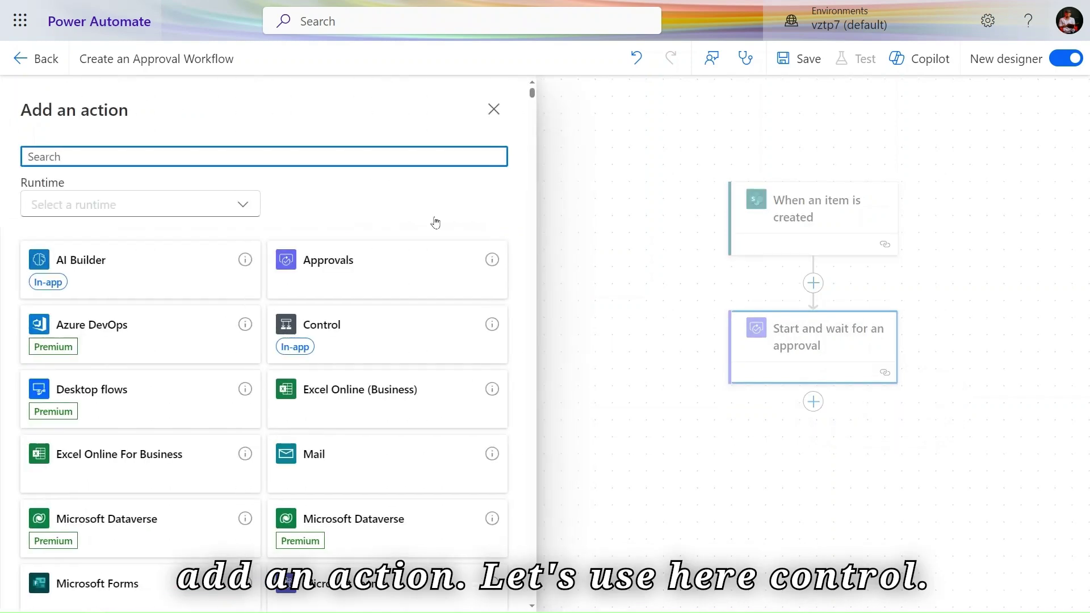
left_click(349, 328)
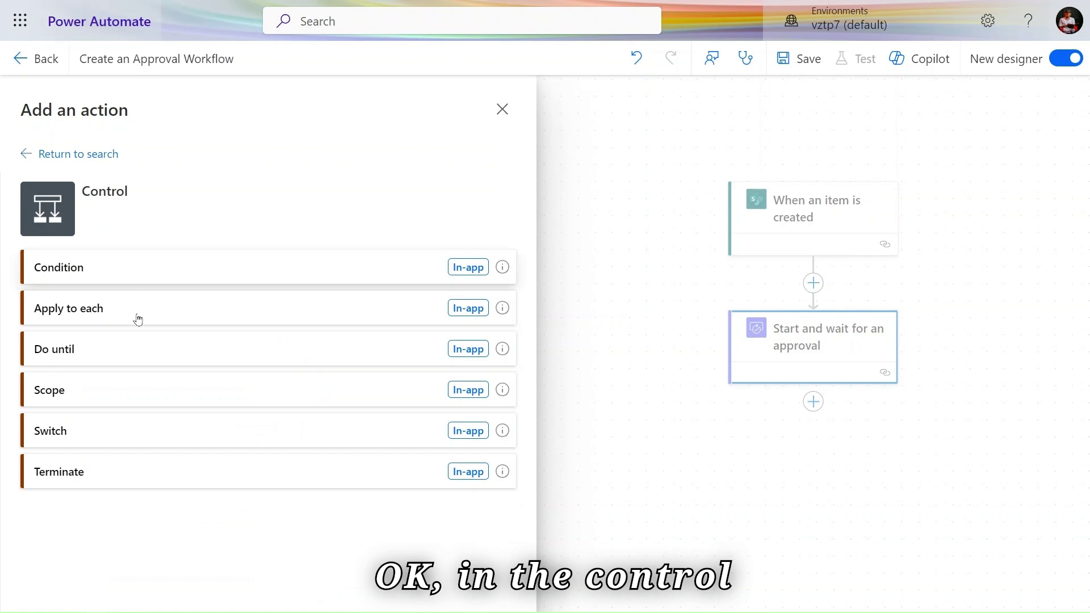
left_click(161, 278)
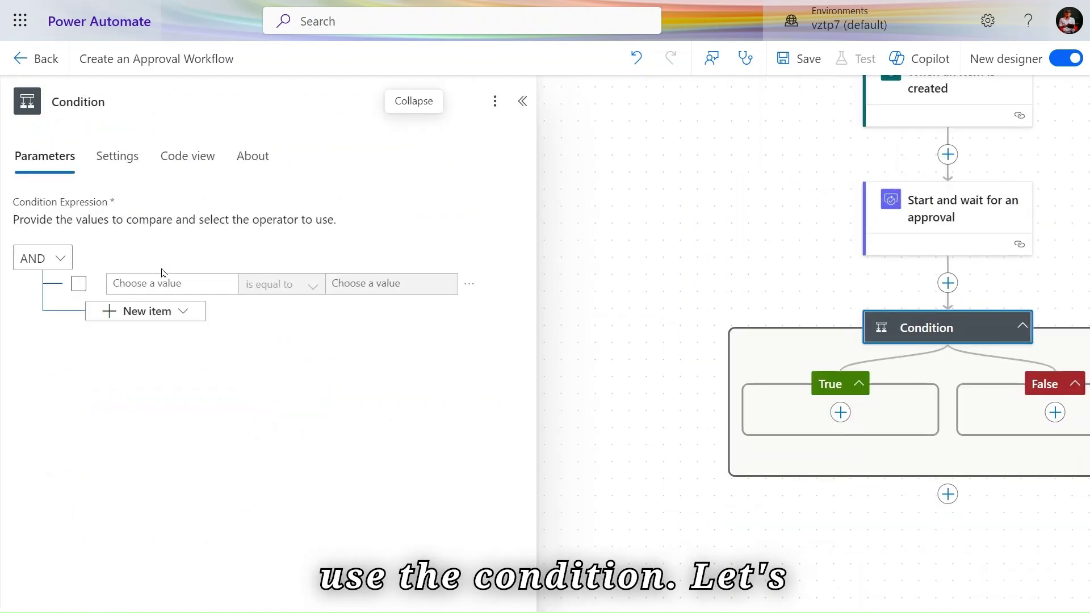
Step: Set the condition to check that the approval's Outcome is equal to Approve
left_click(170, 289)
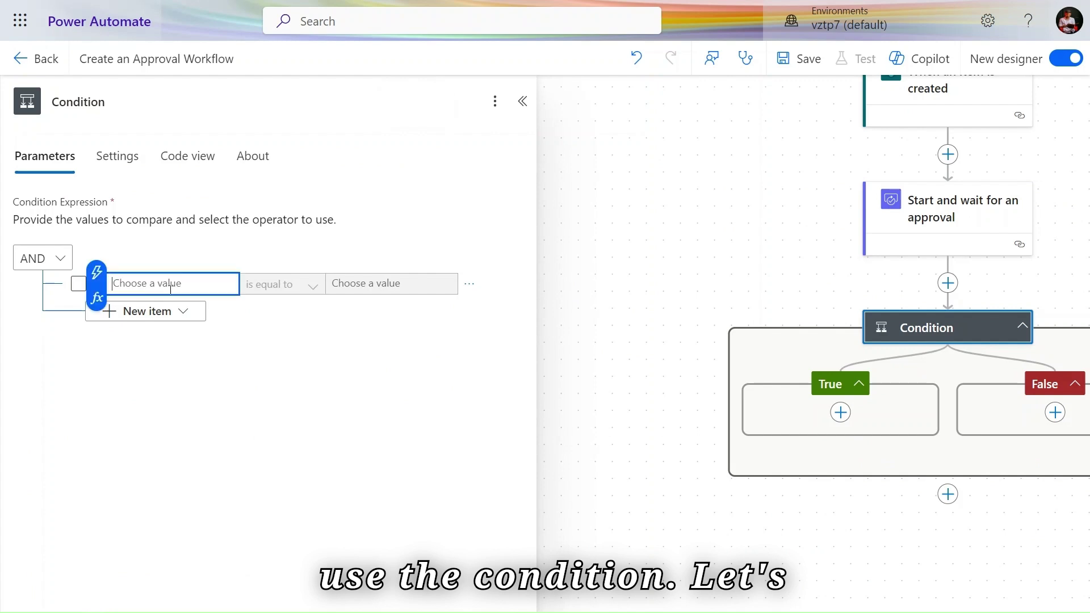
left_click(96, 272)
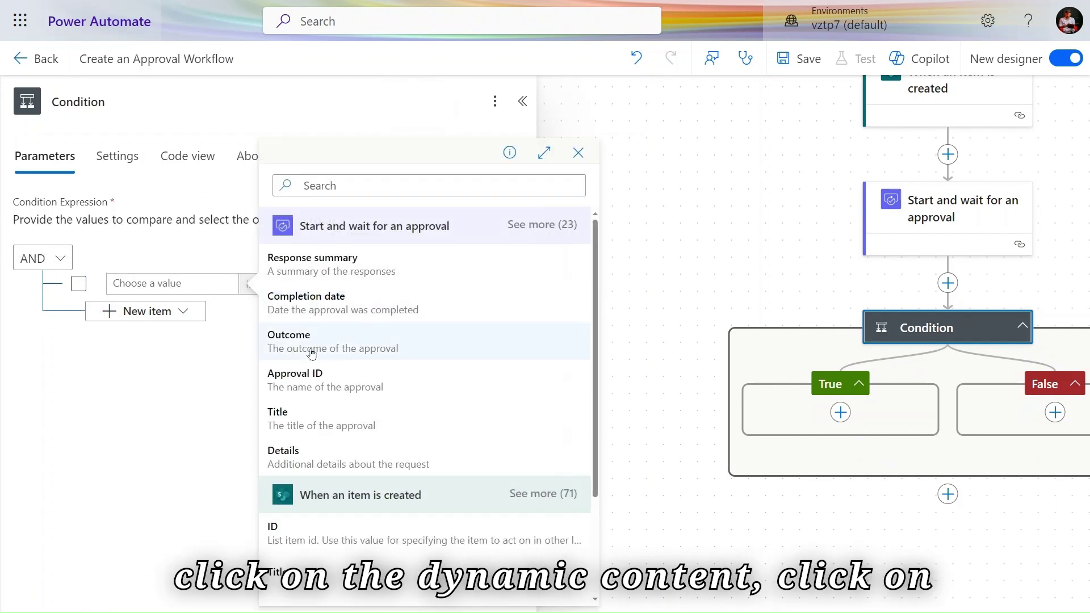
left_click(311, 348)
left_click(359, 284)
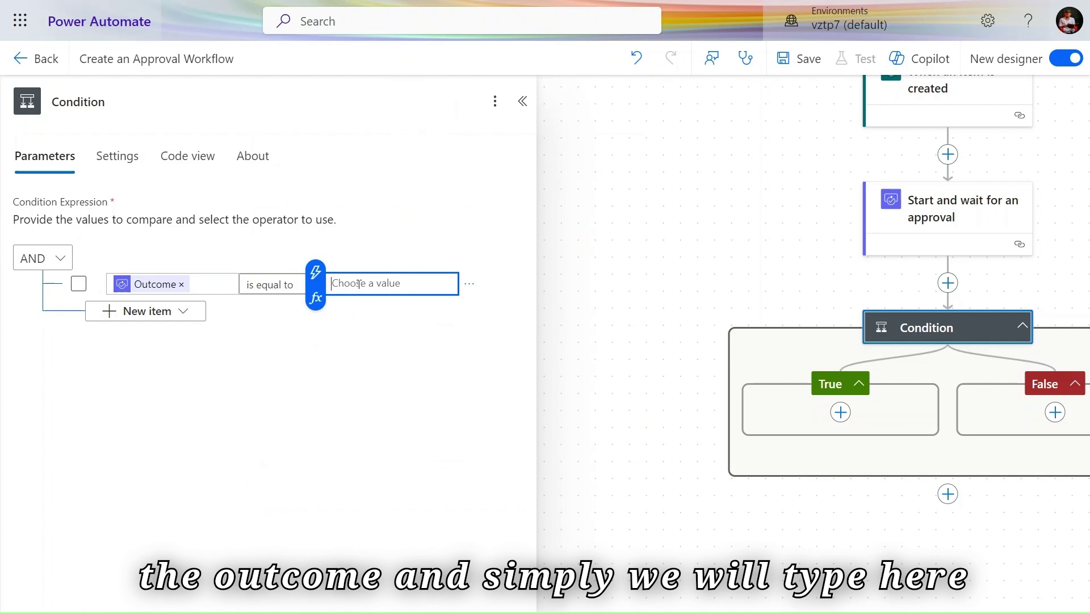
type("Approve")
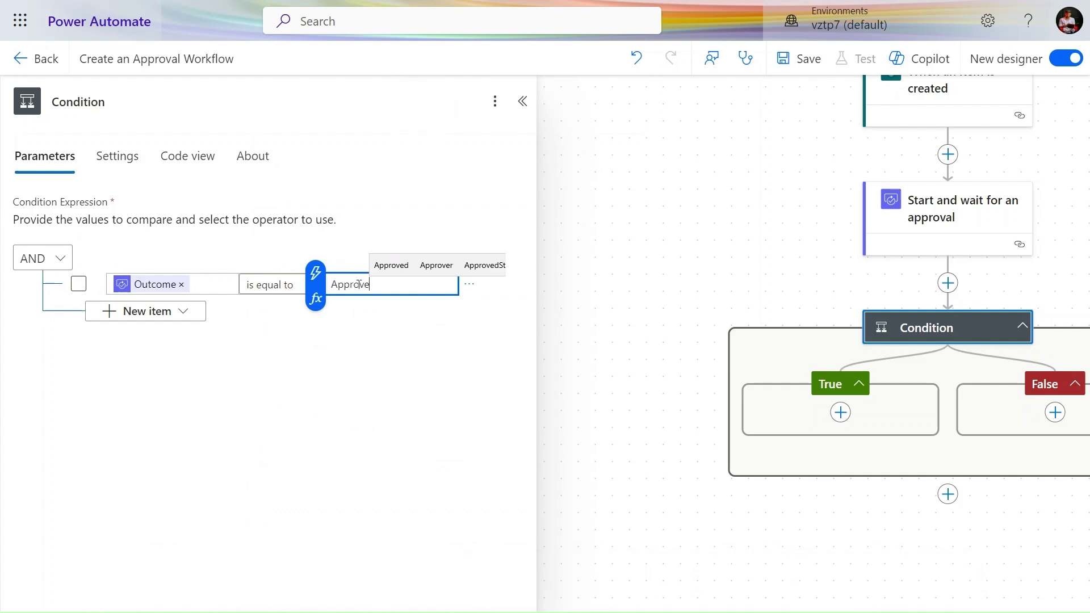
left_click(359, 342)
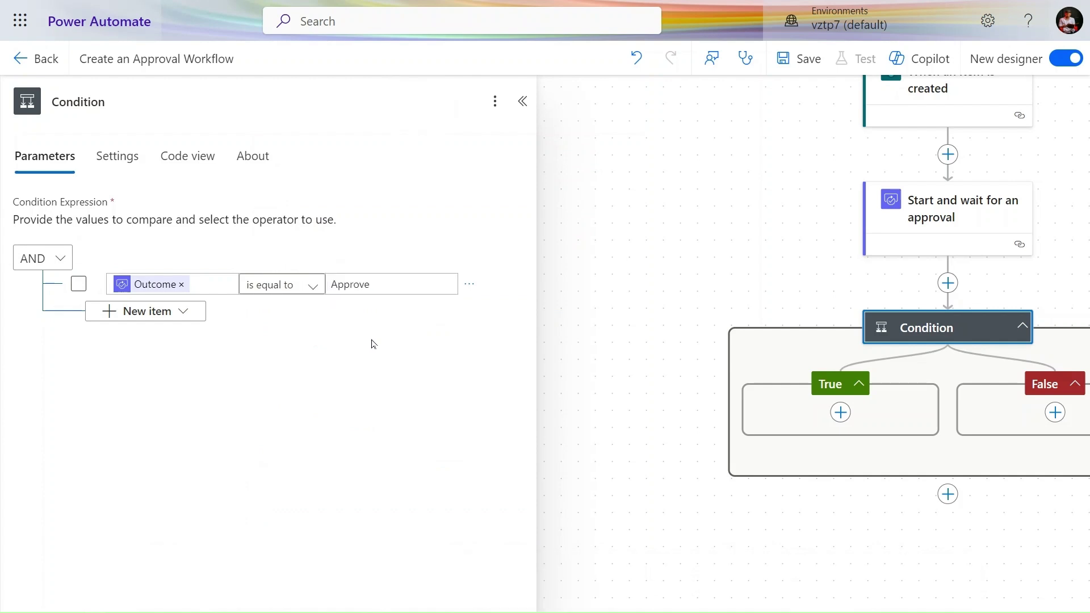
Step: Add a SharePoint Update item action to the condition's True branch and open its Site Address choices
left_click(841, 413)
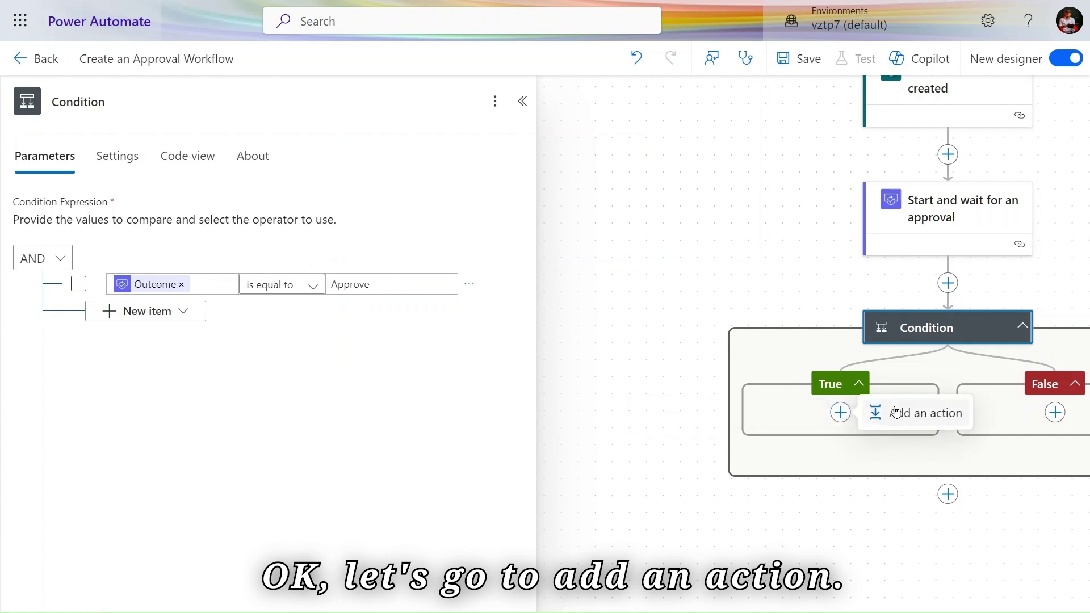
left_click(890, 413)
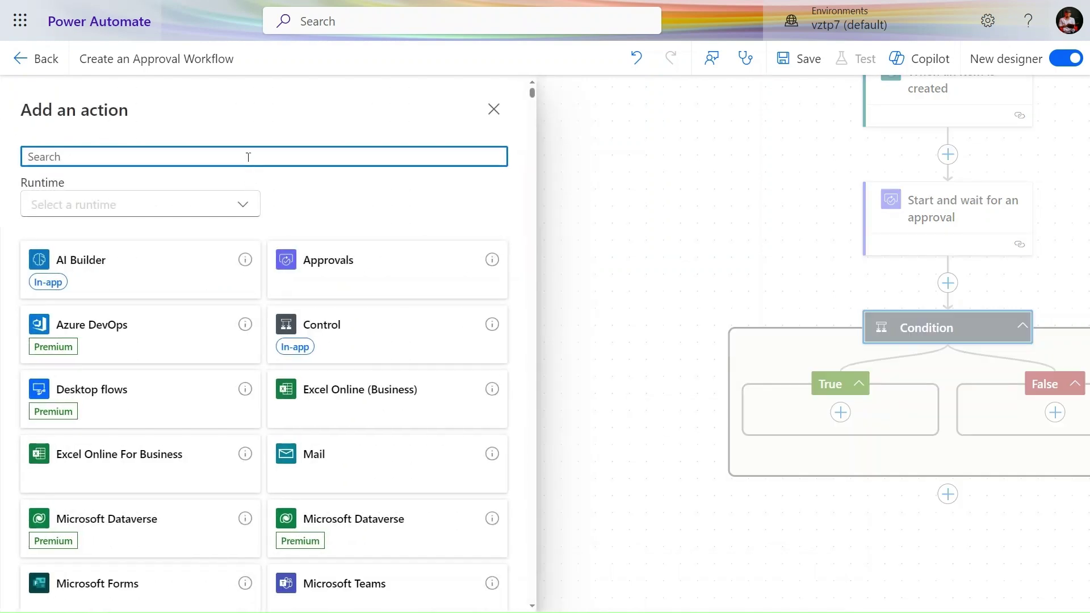
type("share")
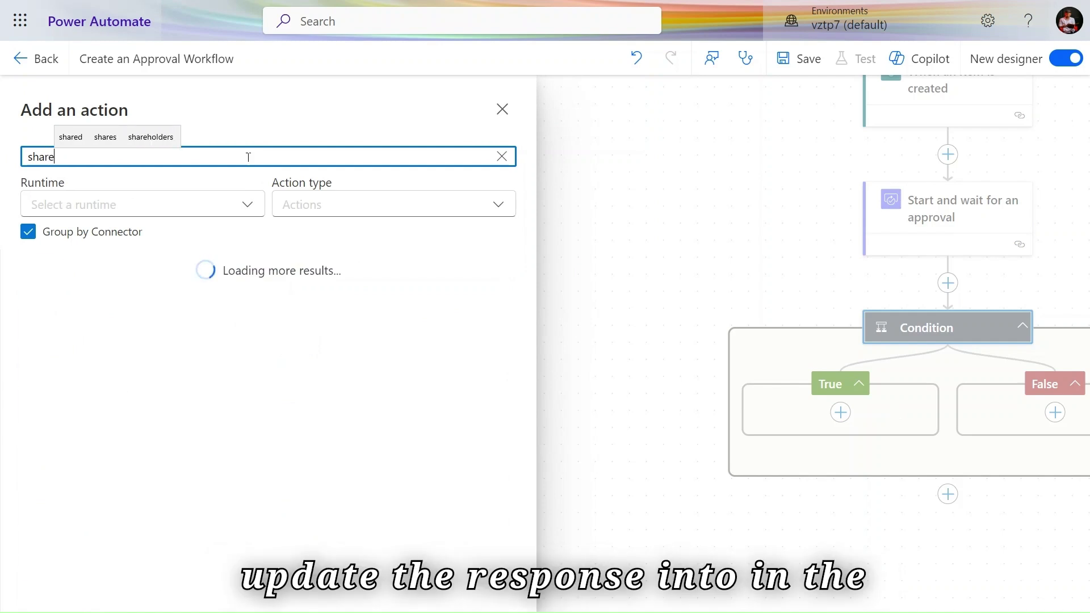
left_click(473, 294)
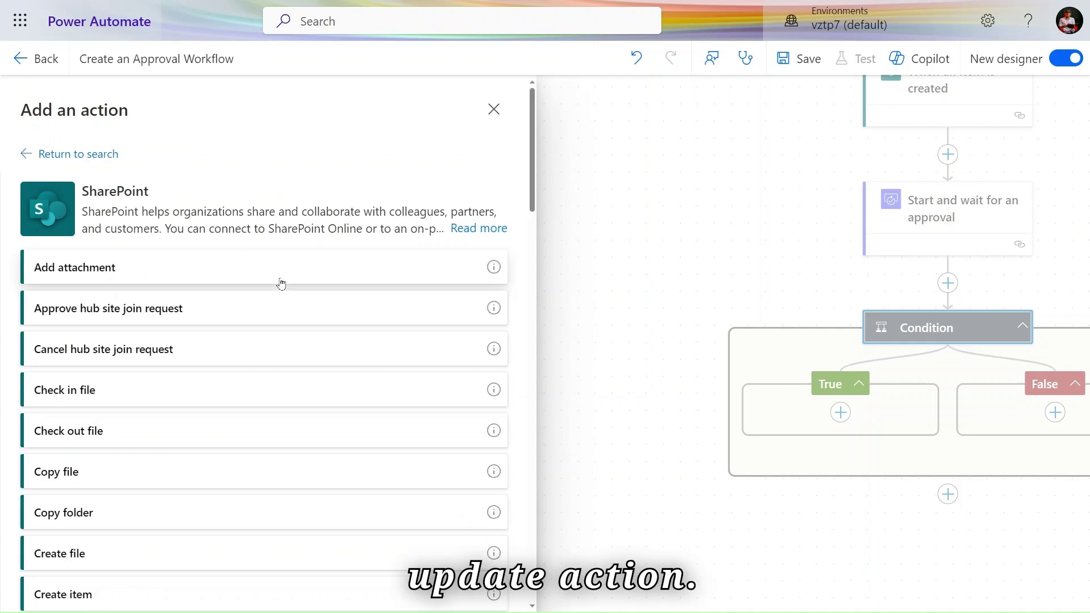
scroll(235, 416, "down", 12)
scroll(235, 417, "down", 15)
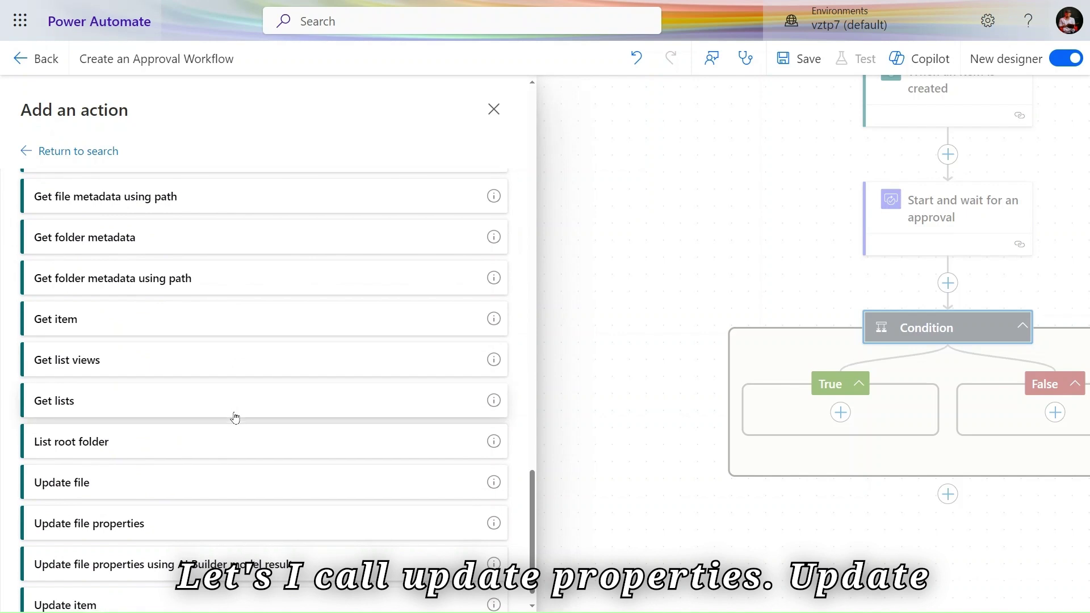
scroll(161, 506, "down", 1)
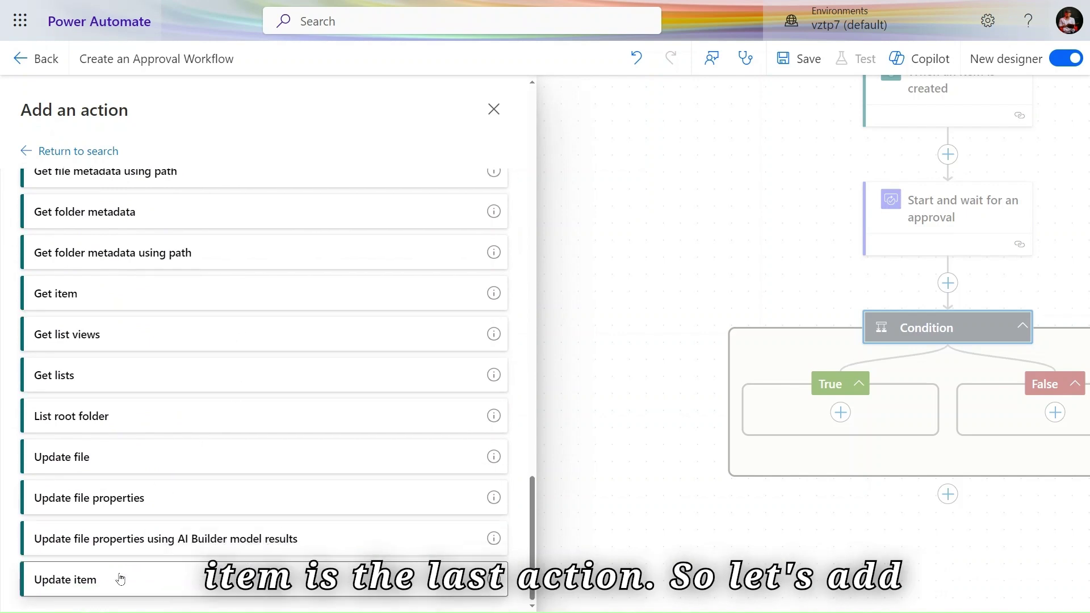
left_click(120, 578)
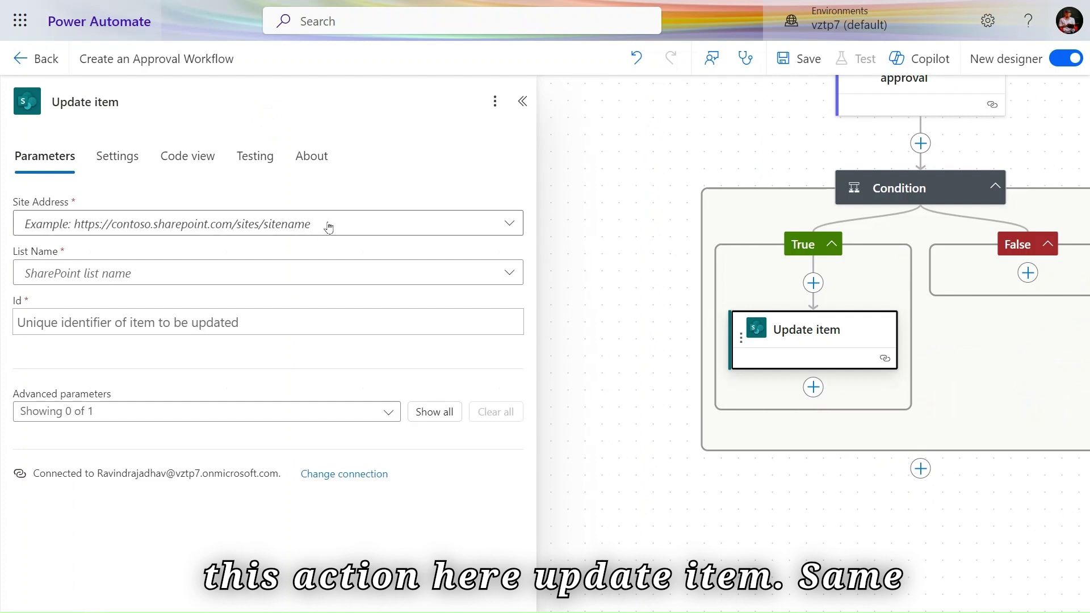
left_click(329, 227)
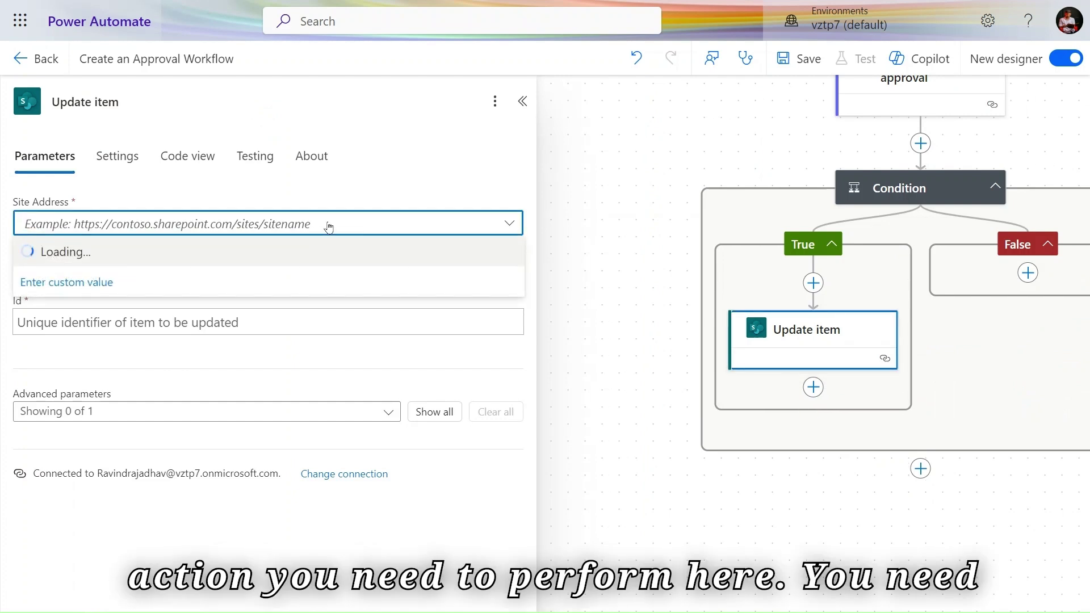
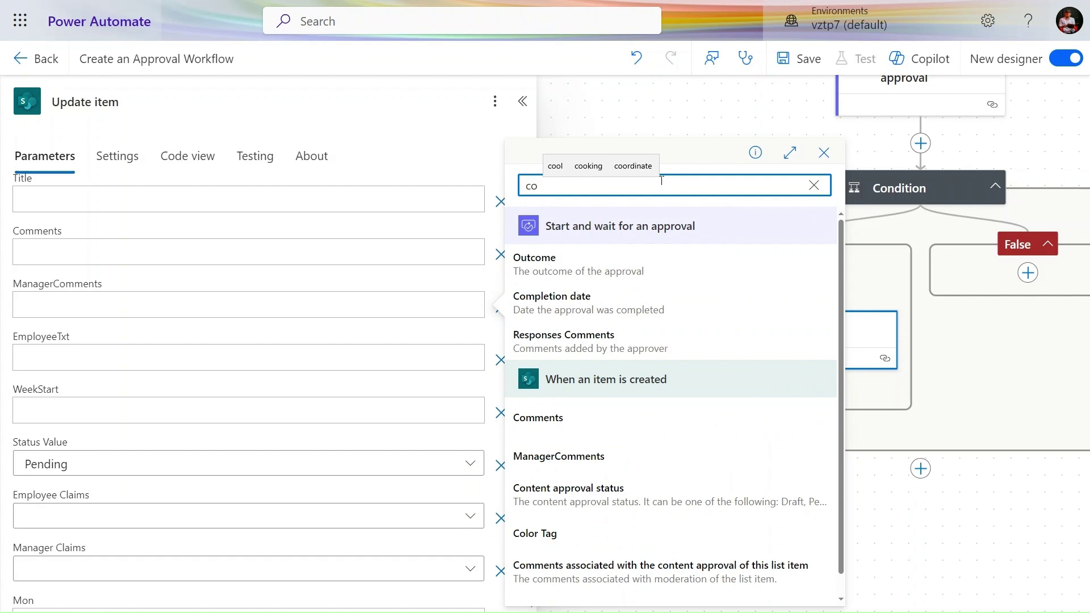
Step: Set the Update item action's ManagerComments to the approval's Responses Comments dynamic value
type("mm")
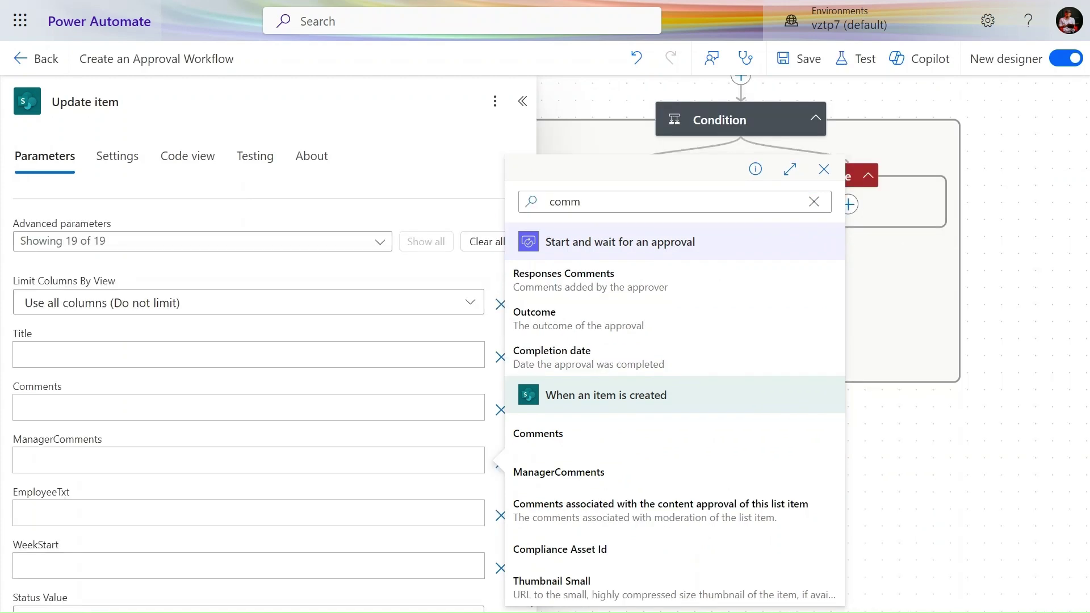
left_click(583, 276)
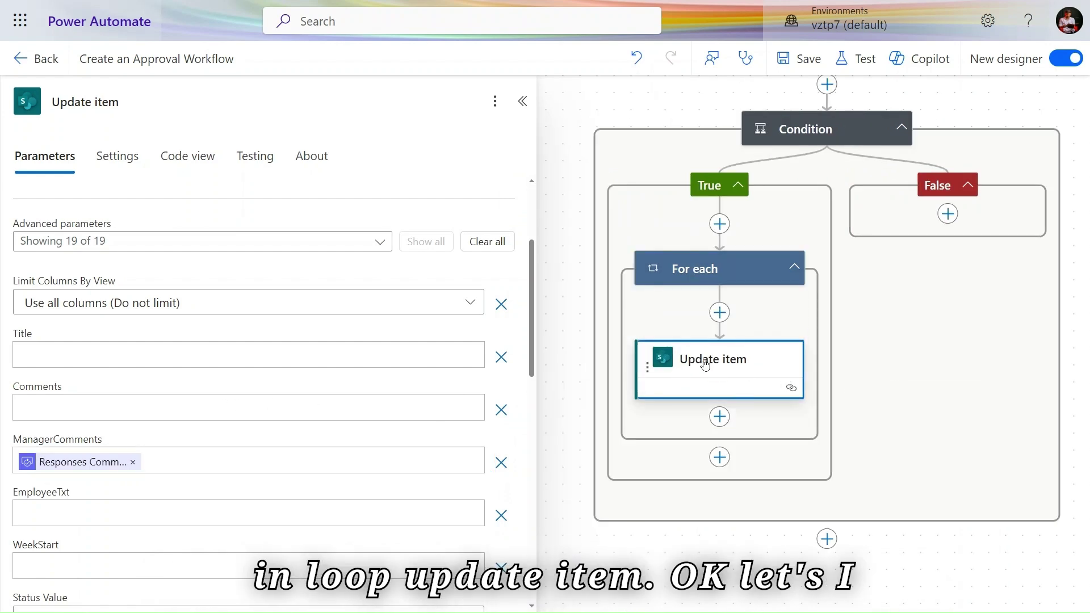
Step: Add a Data Operation Compose action in the True branch, directly before the For each loop
left_click(719, 224)
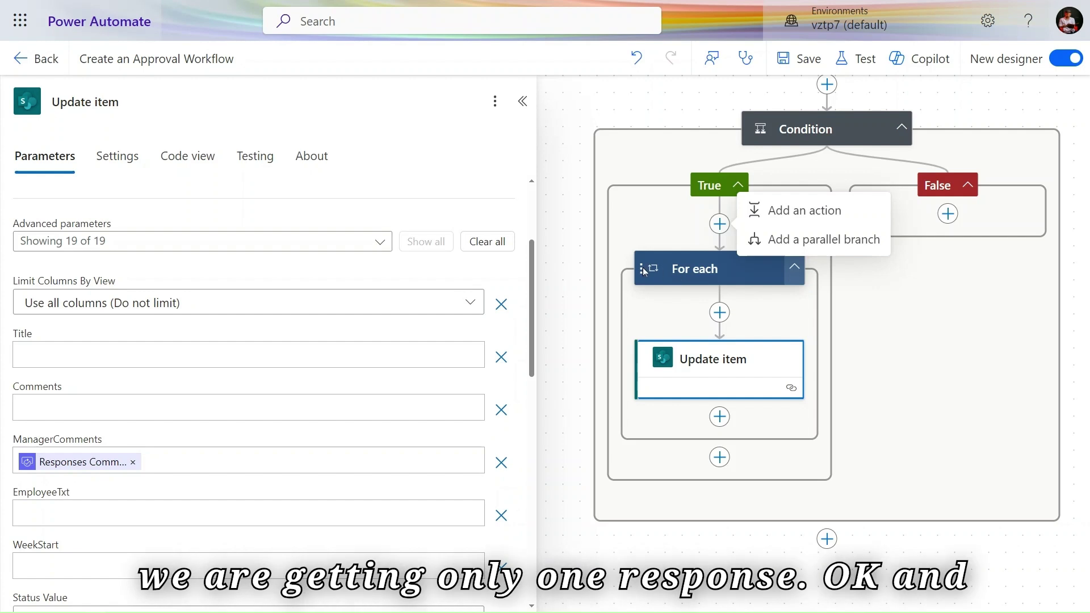
left_click(761, 214)
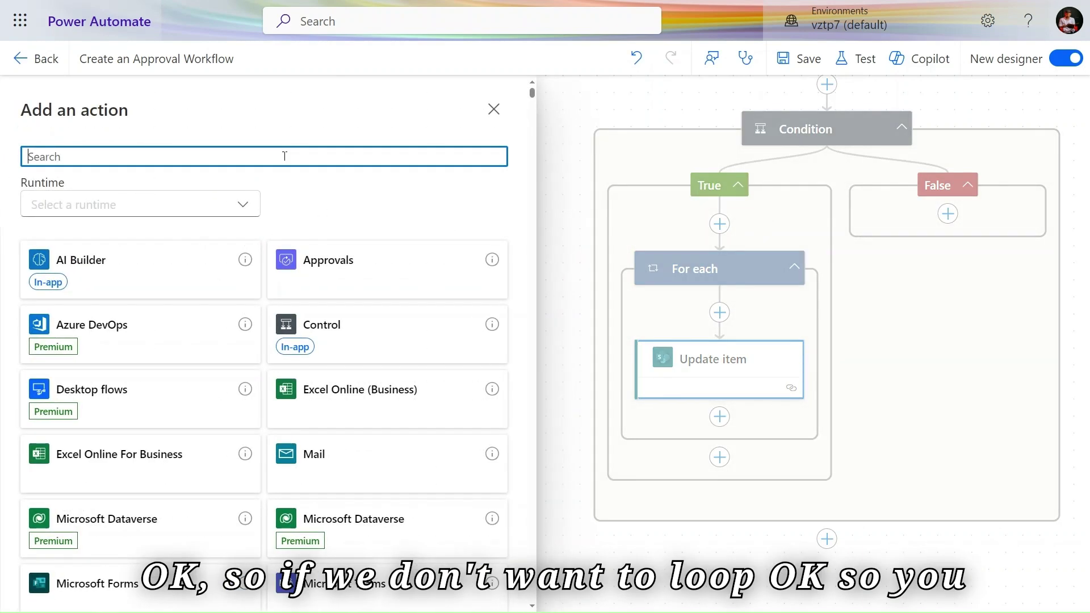
type("co")
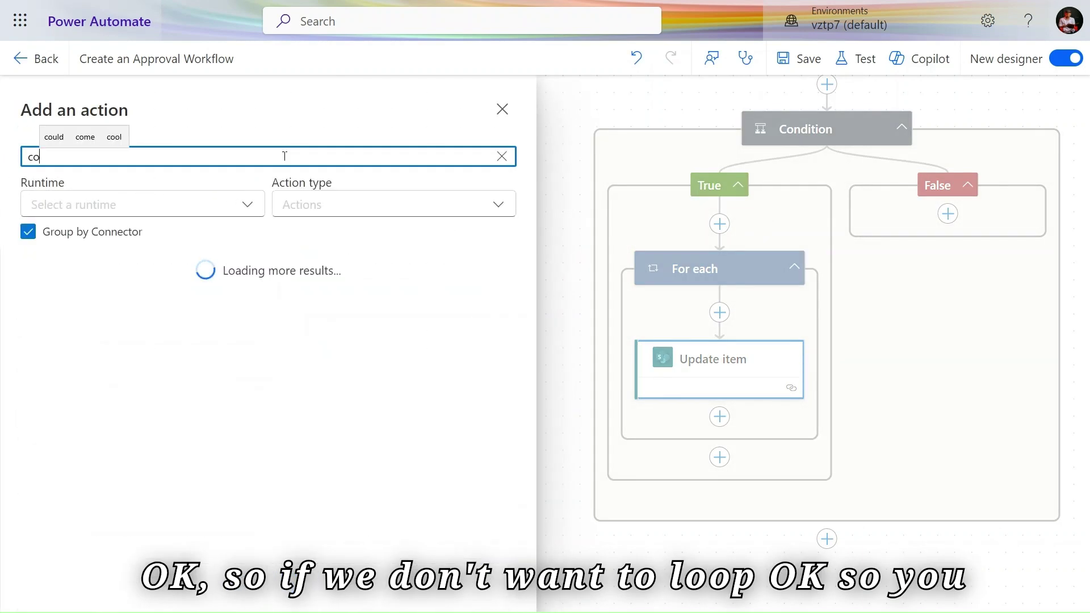
type("mpose")
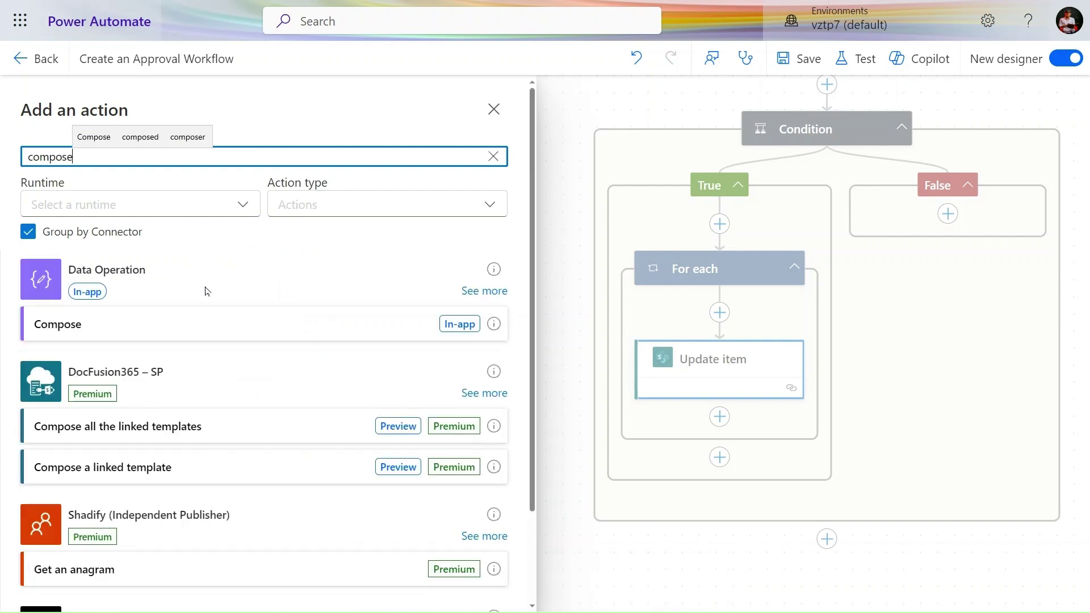
left_click(190, 338)
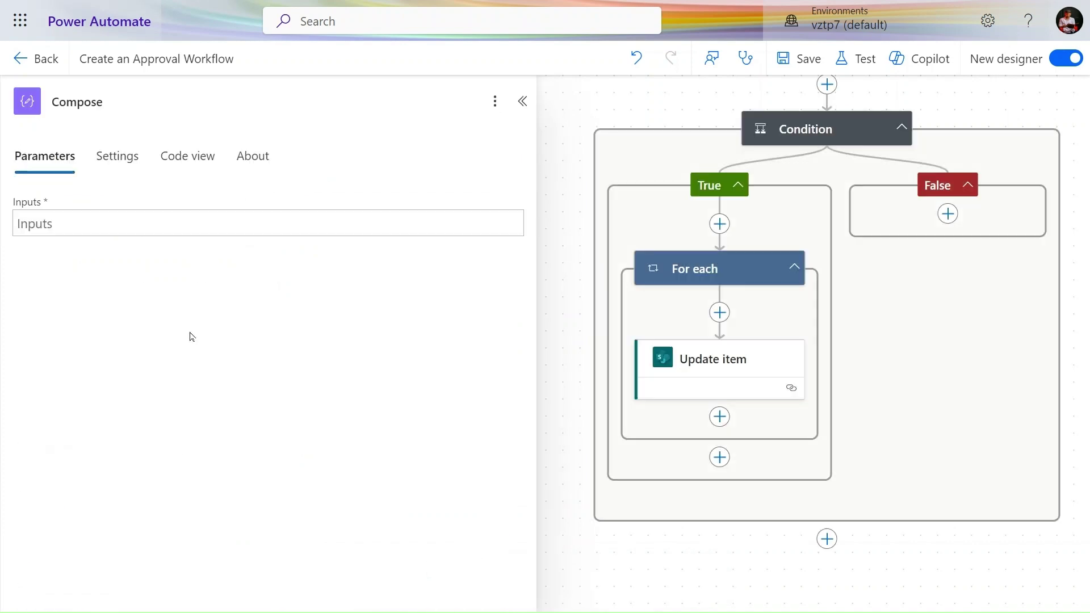
left_click(298, 221)
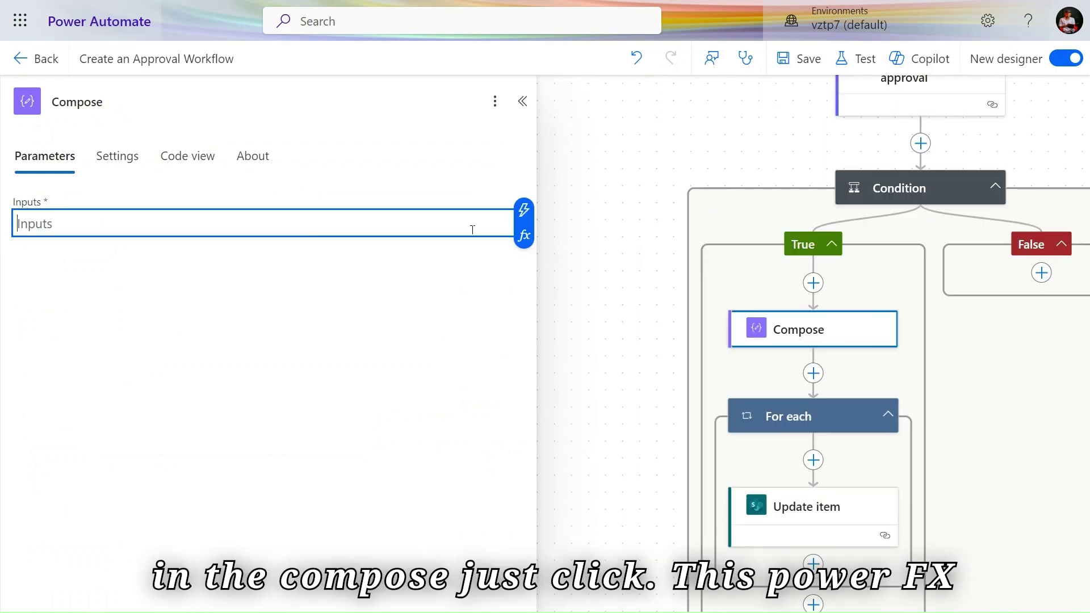
left_click(522, 236)
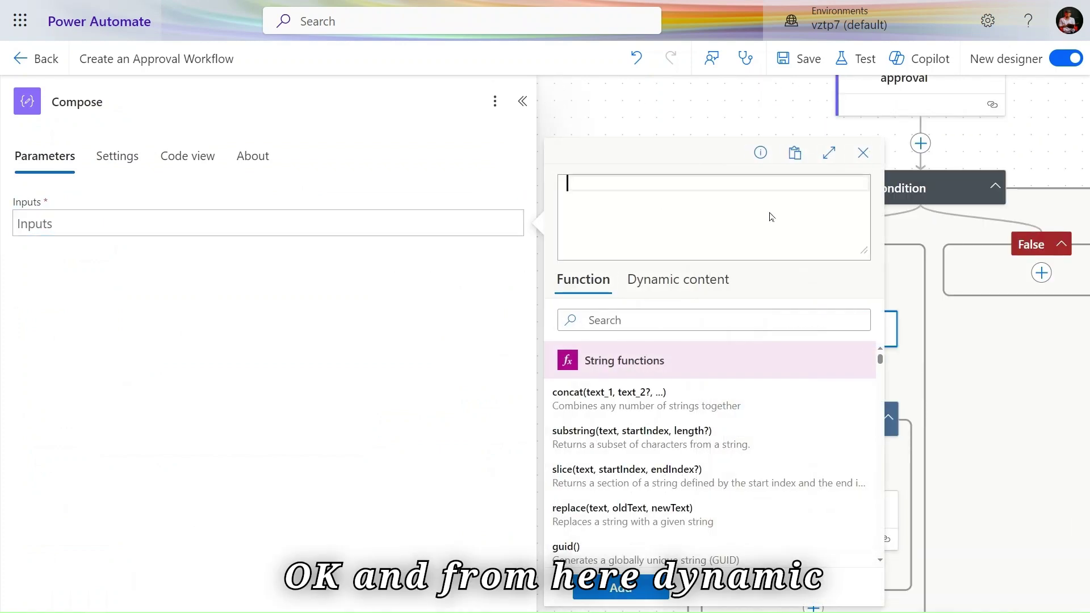
left_click(690, 278)
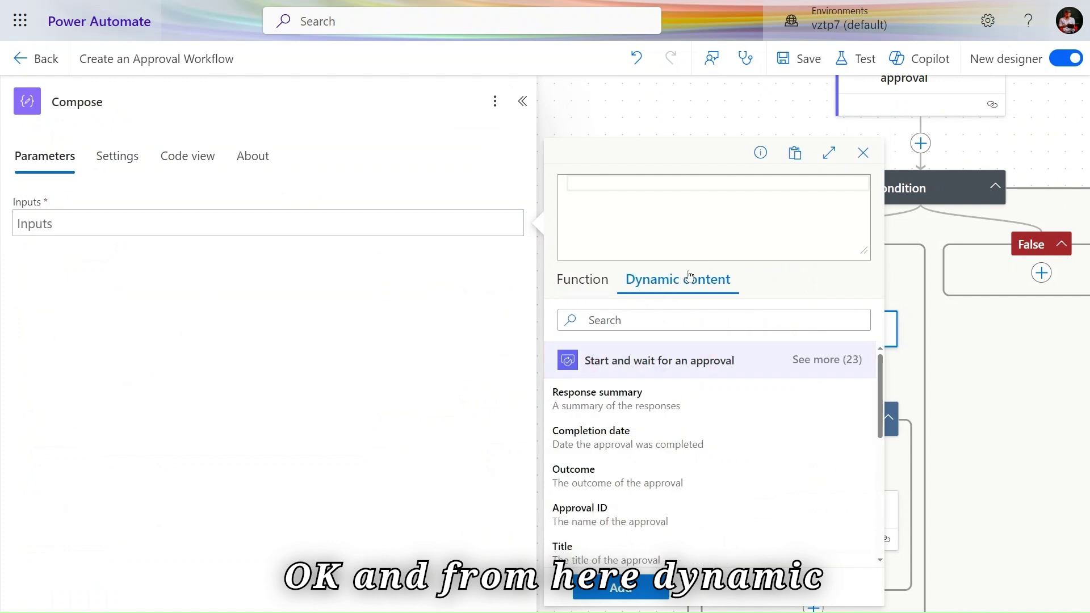
left_click(462, 223)
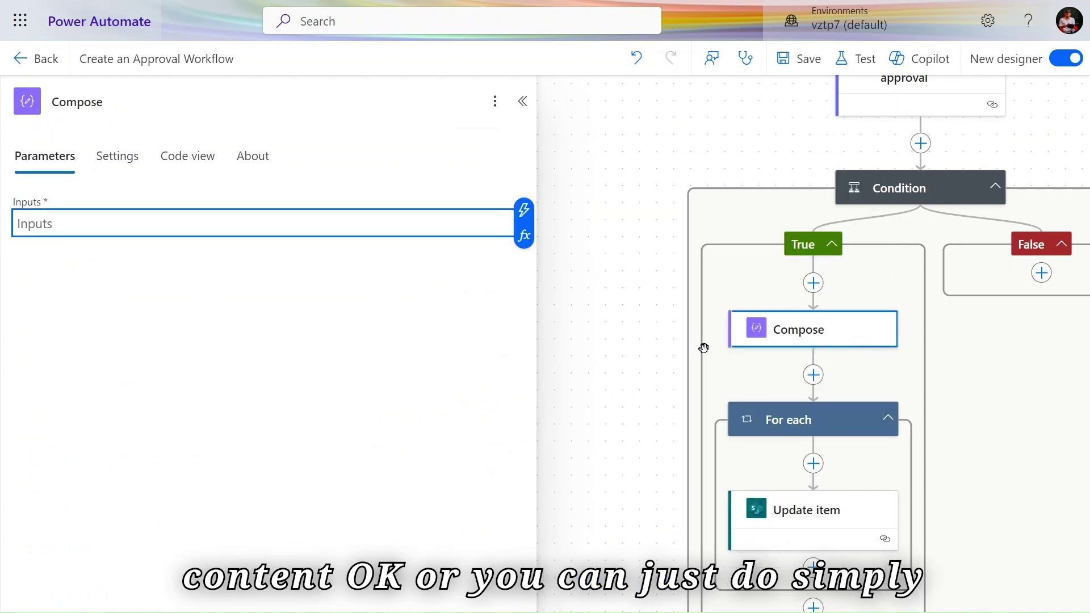
Step: Copy the Responses value from the For each loop and paste it as an expression for the Compose action's Inputs
left_click(804, 421)
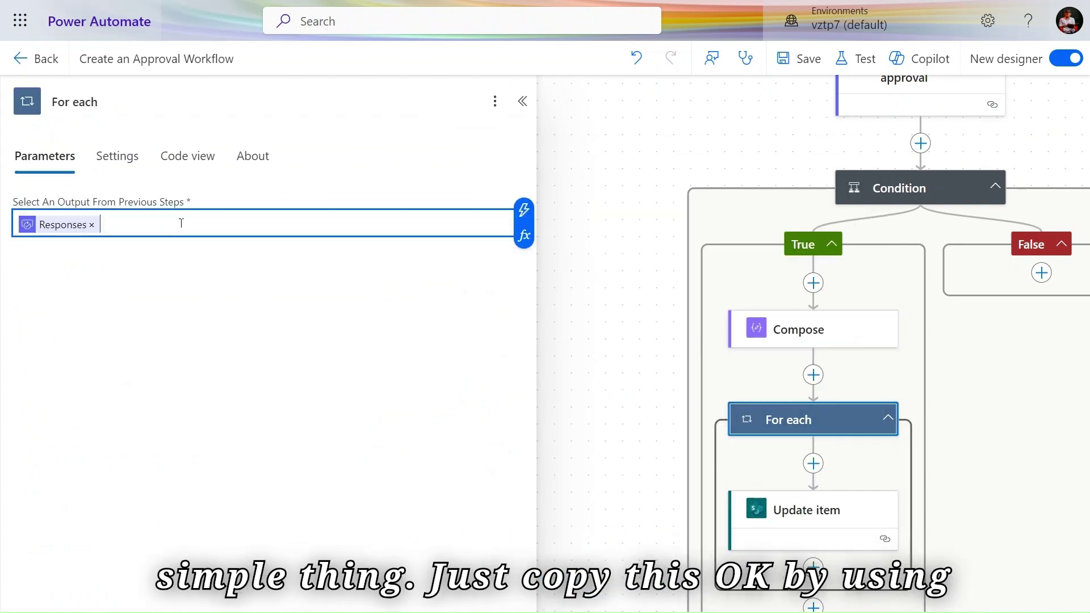
key("ctrl+a")
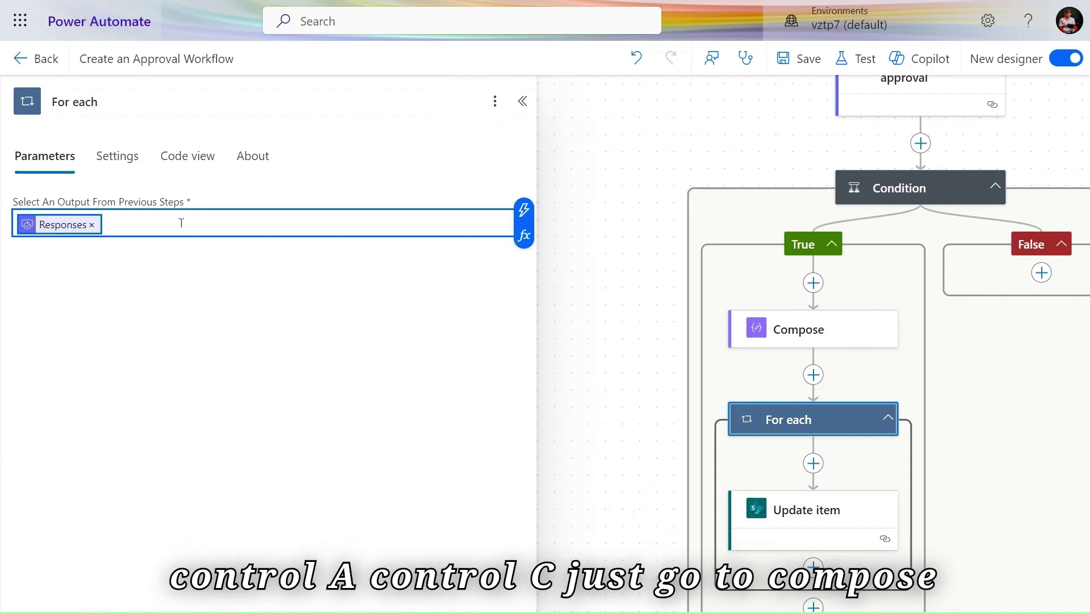
left_click(800, 329)
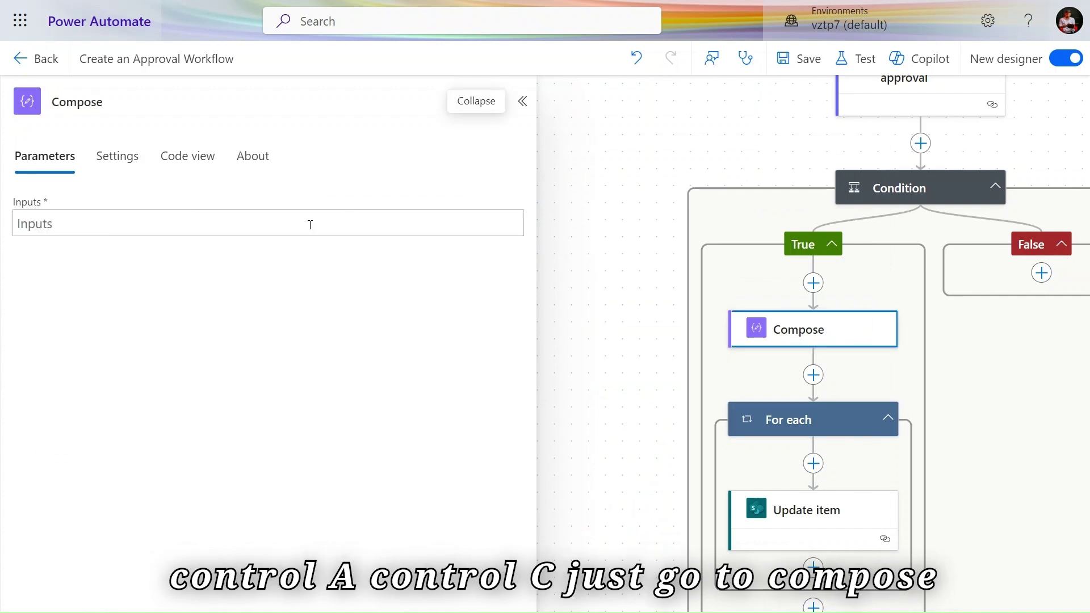
left_click(512, 211)
left_click(523, 236)
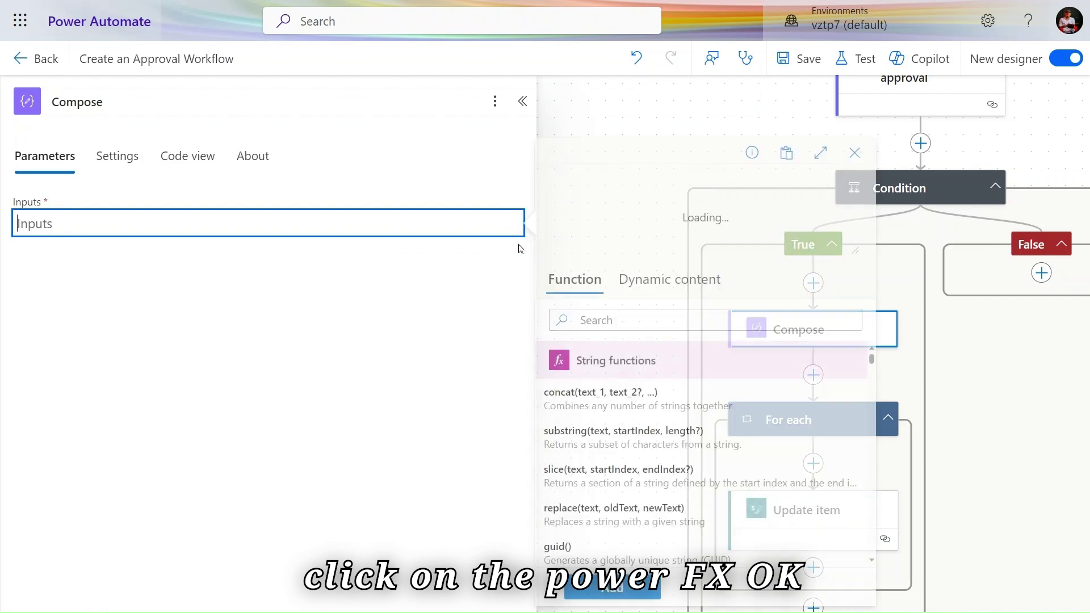
left_click(669, 195)
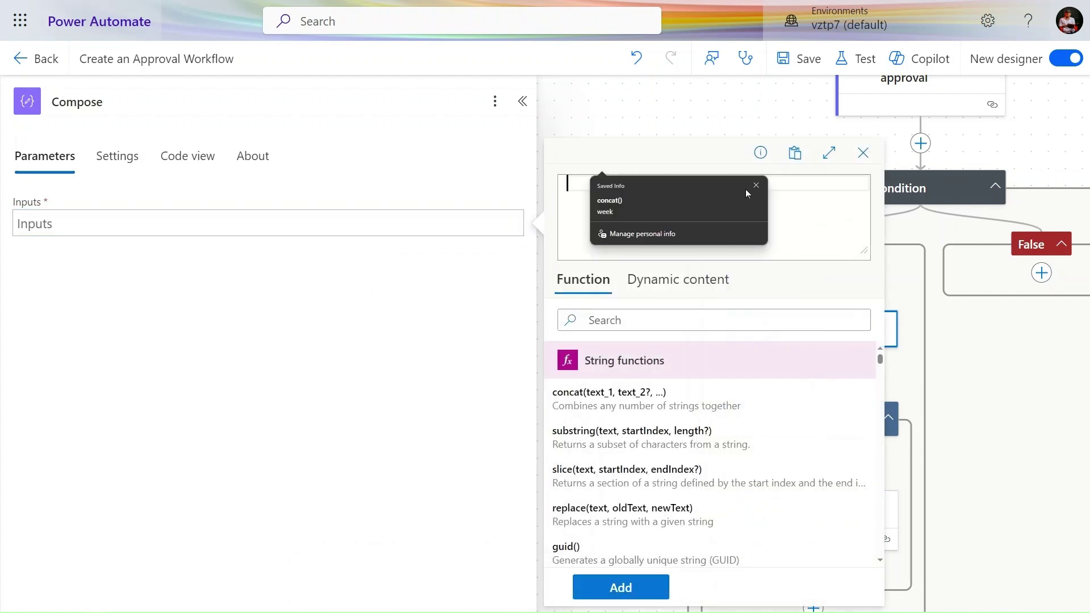
type("@{outputs('Start_and_wait_for_an_approval')?['body/responses']}")
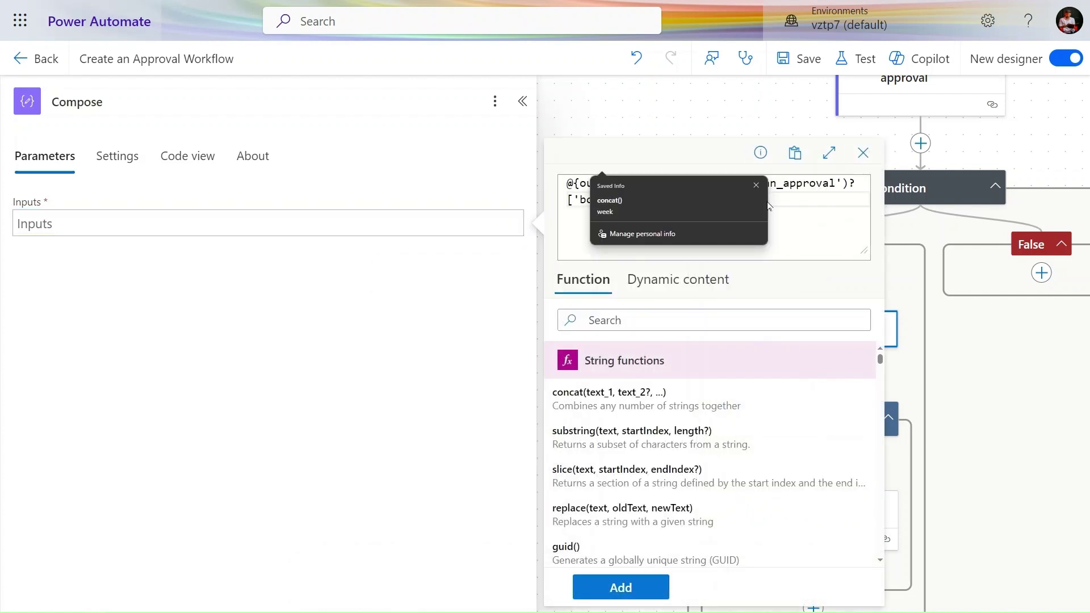
left_click(755, 184)
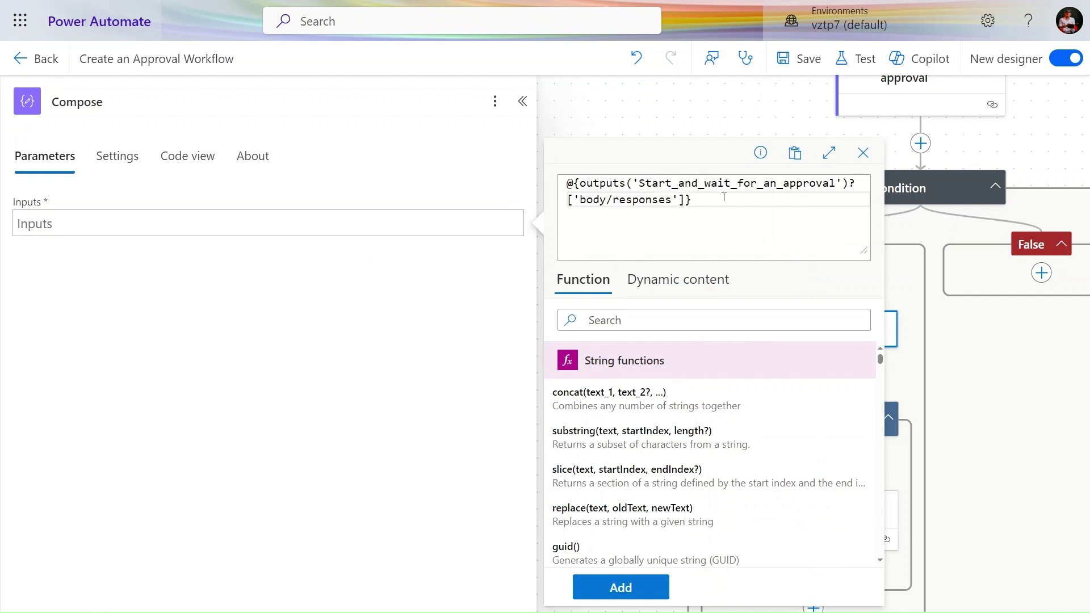
Step: Remove the leading @{ and the closing curly bracket from the pasted Compose expression
key("BackSpace")
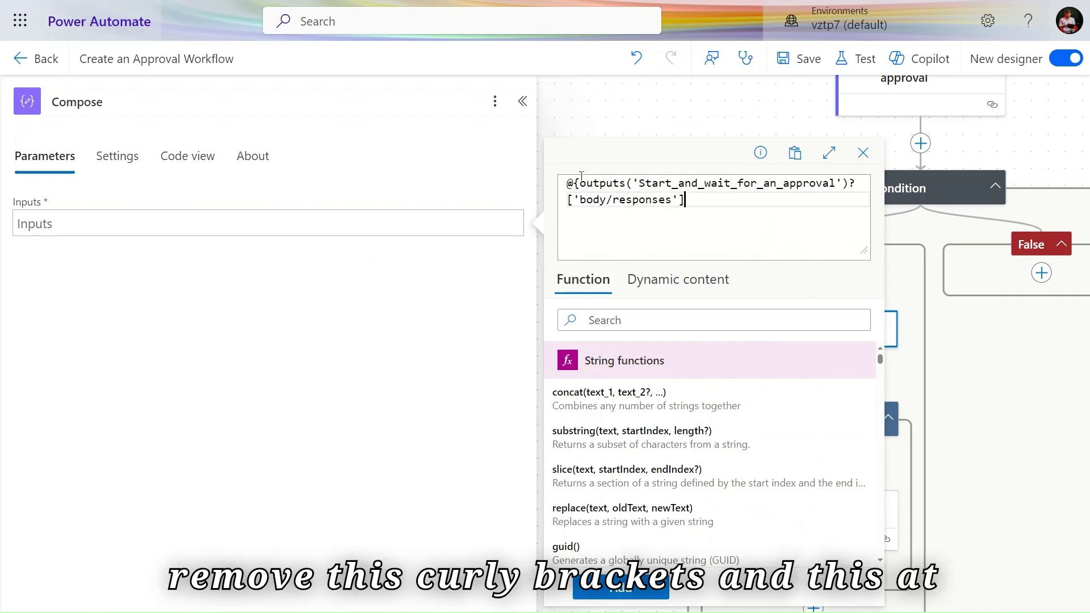
left_click(580, 182)
key("BackSpace")
key("BackSpace")
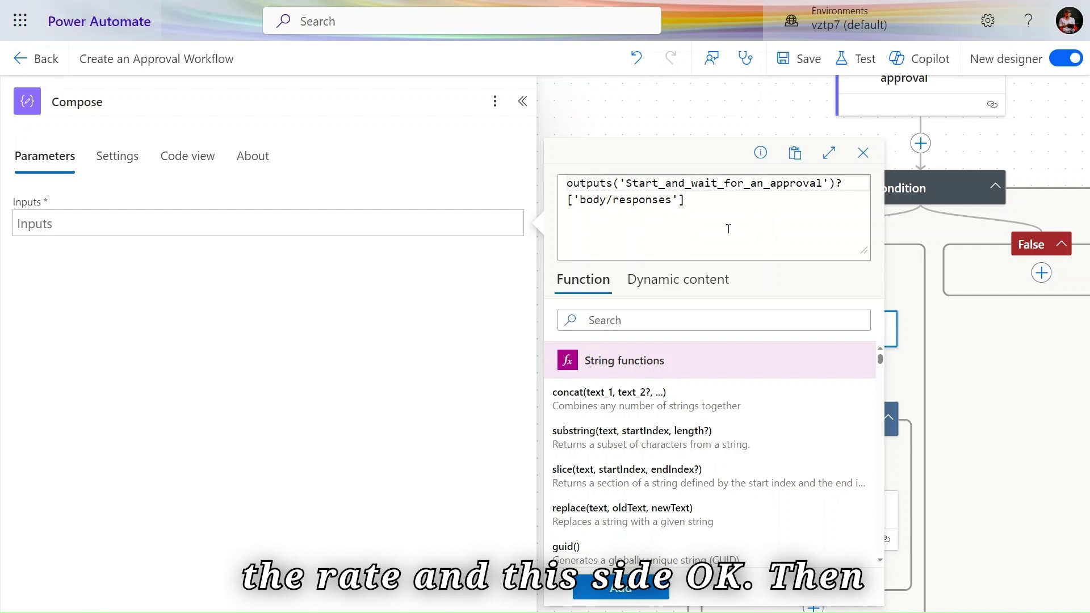
Step: Append ?[0]?['comments'] to the outputs expression and add it to the Compose action's Inputs
left_click(724, 203)
type("?")
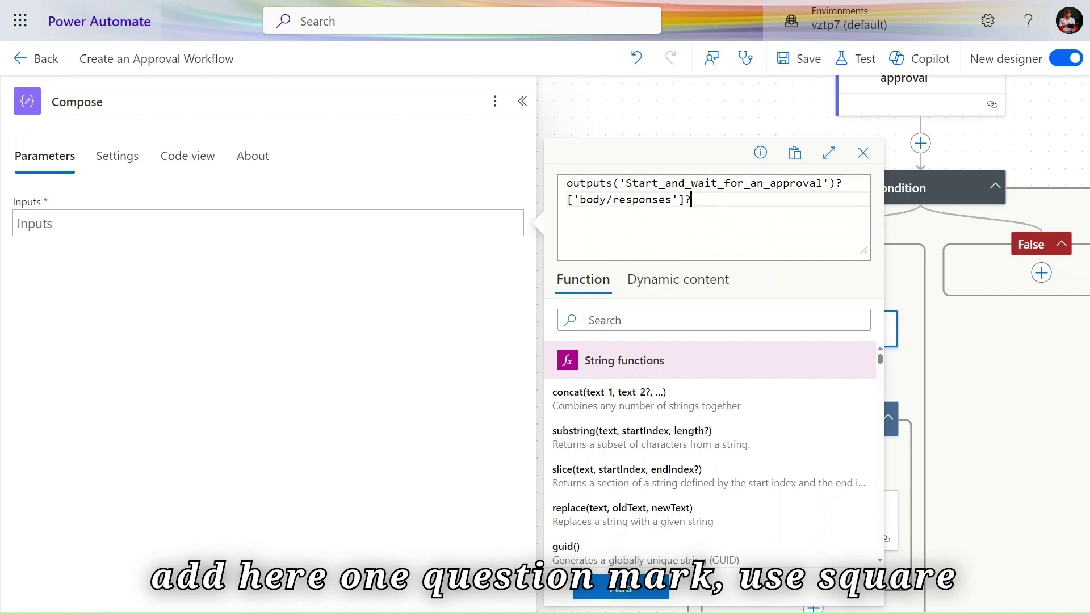
type("[0]")
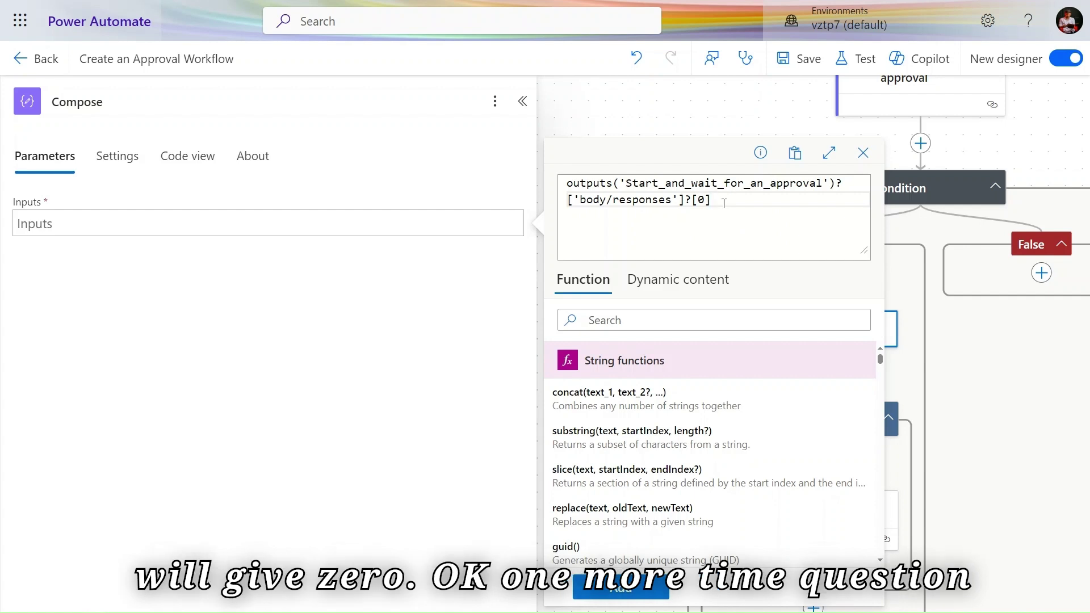
type("?['")
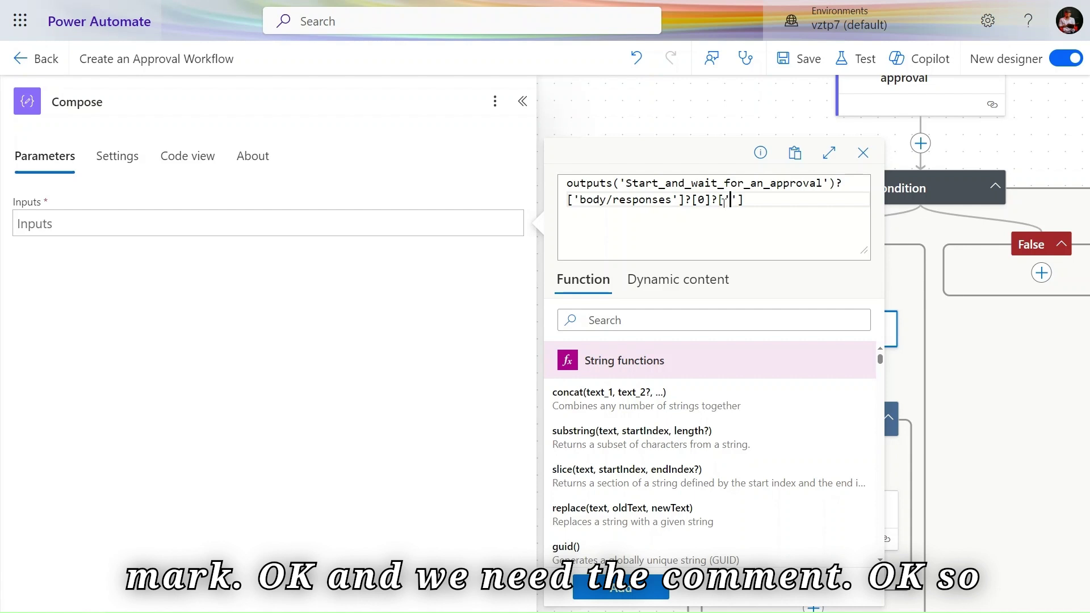
type("commen")
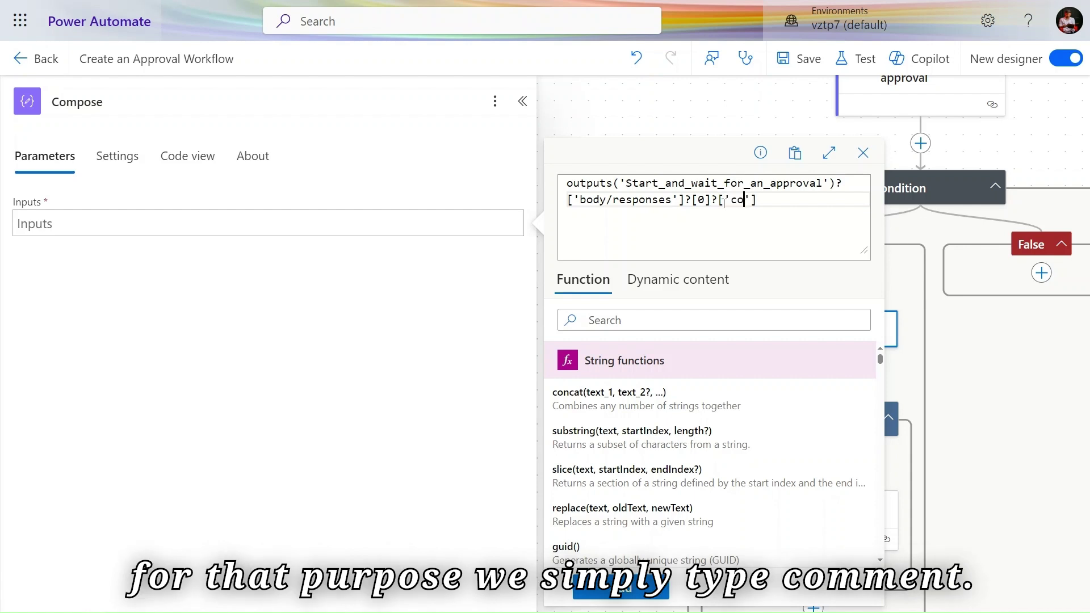
type("ts")
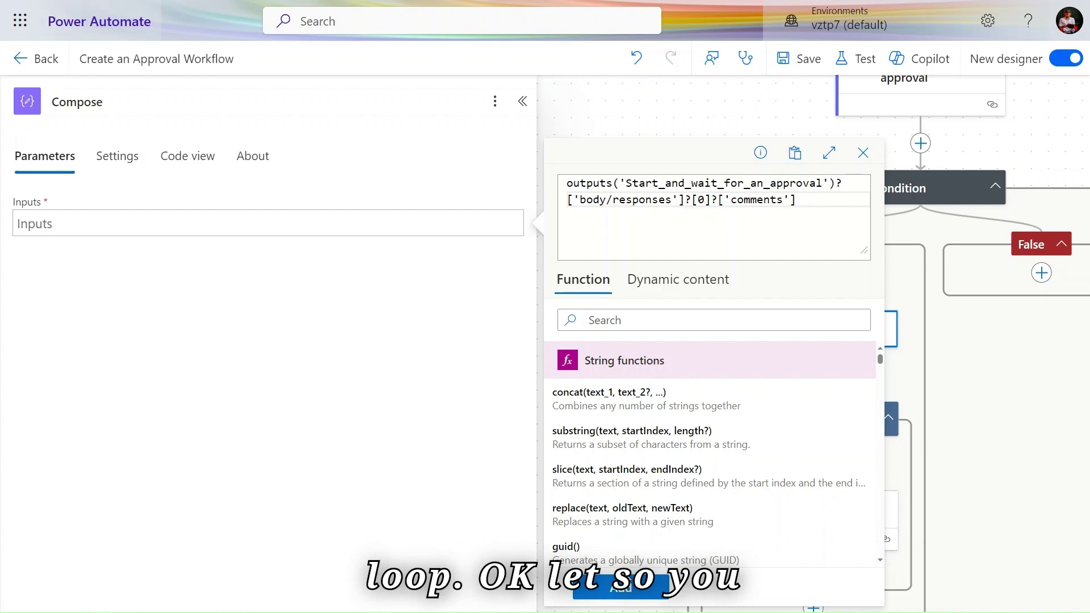
left_click(625, 588)
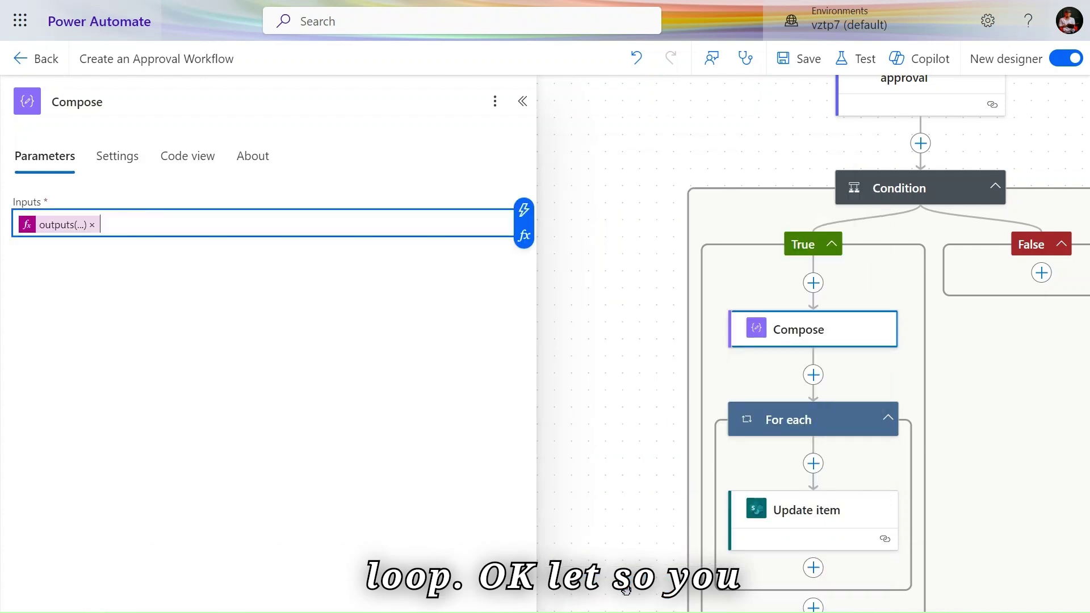
Step: Examine each part of the outputs expression in the Compose action's Inputs and keep the expression as is
left_click(63, 226)
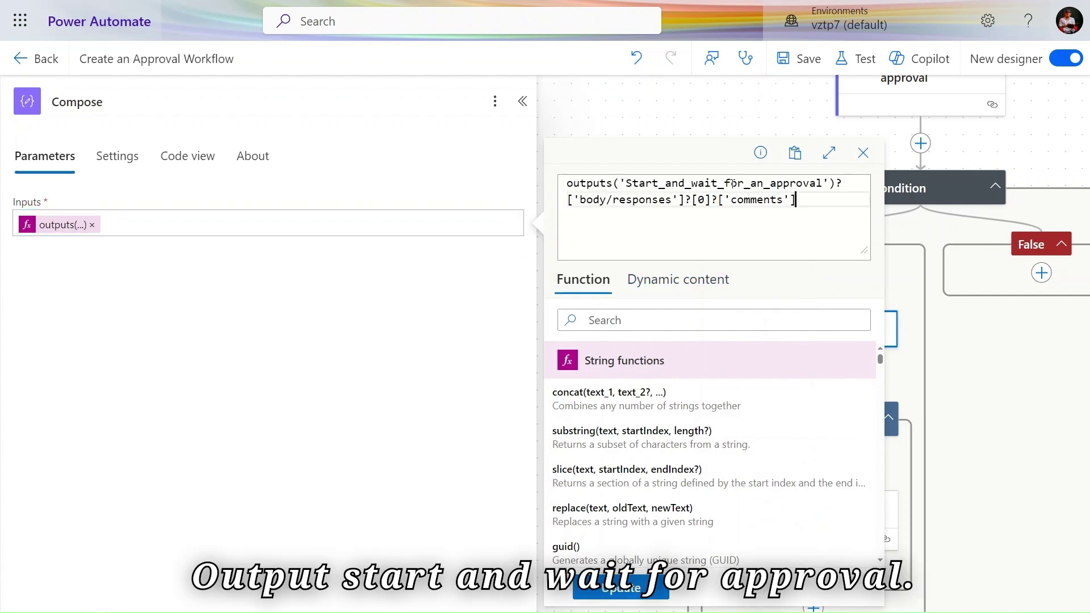
double_click(647, 200)
double_click(703, 200)
double_click(756, 200)
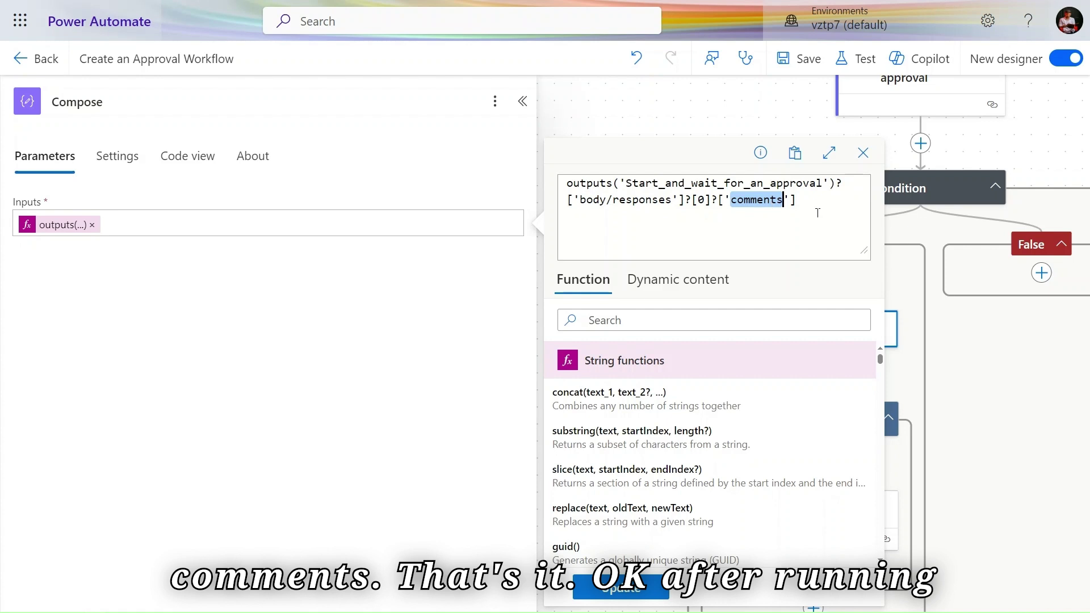
left_click(653, 588)
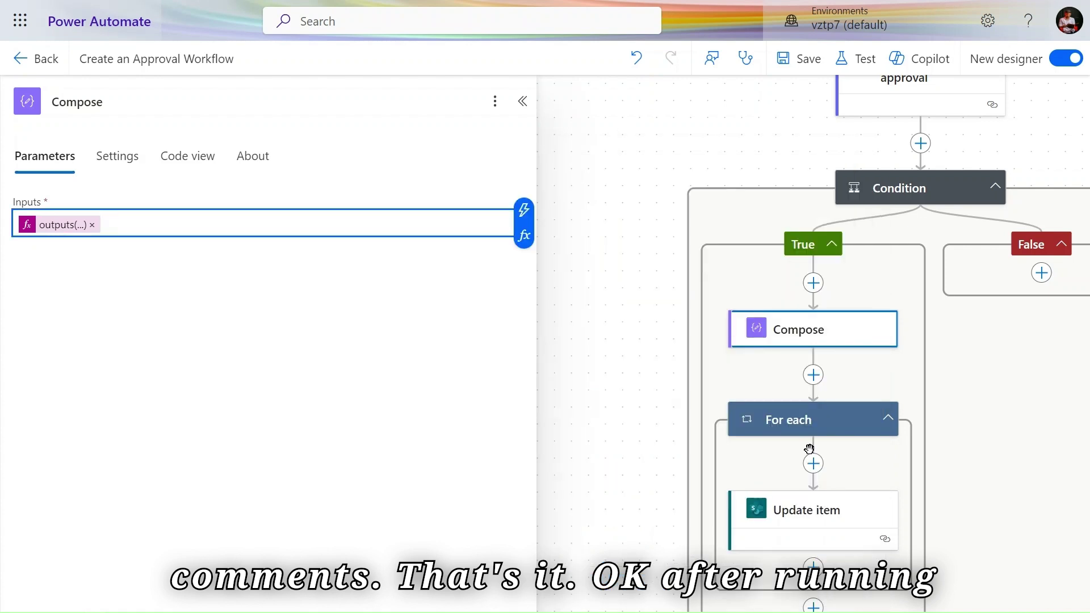
Step: Rename the Compose action in the True branch as Comment Manager
left_click(760, 326)
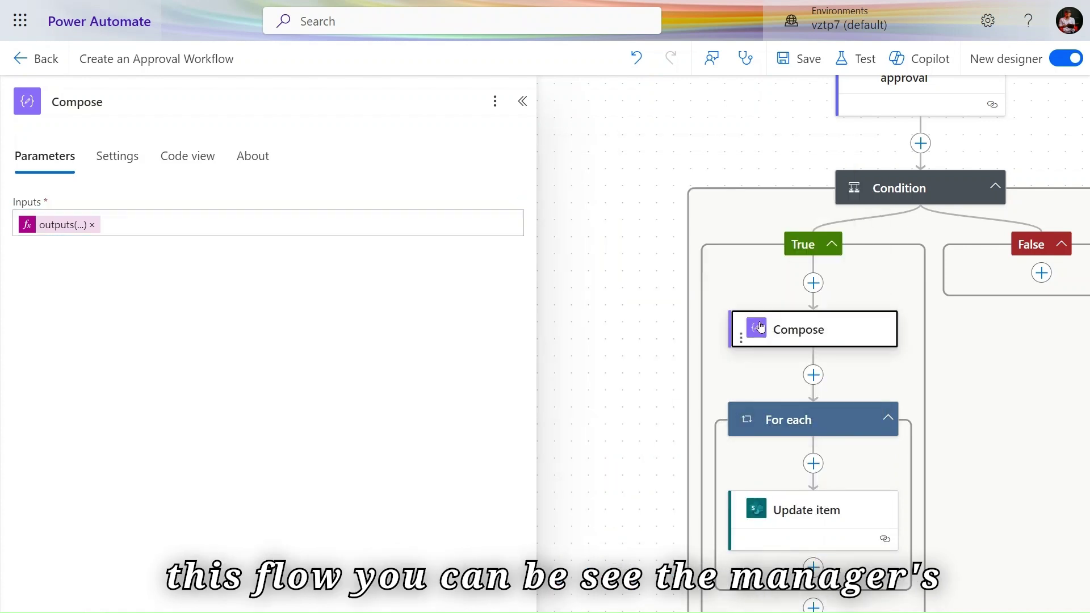
left_click(127, 102)
type("Comment ")
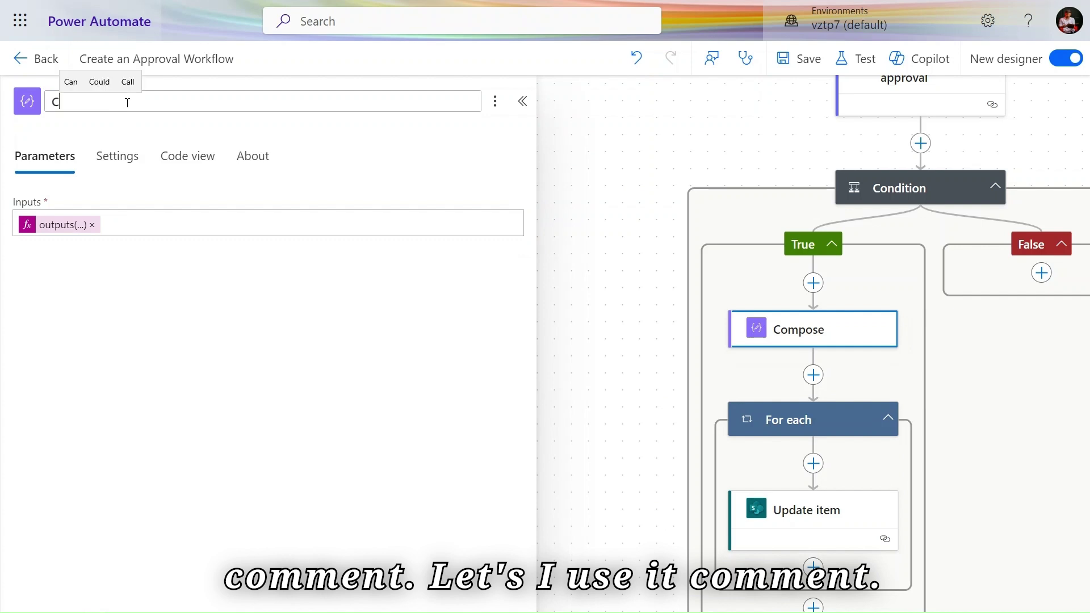
type("Manager")
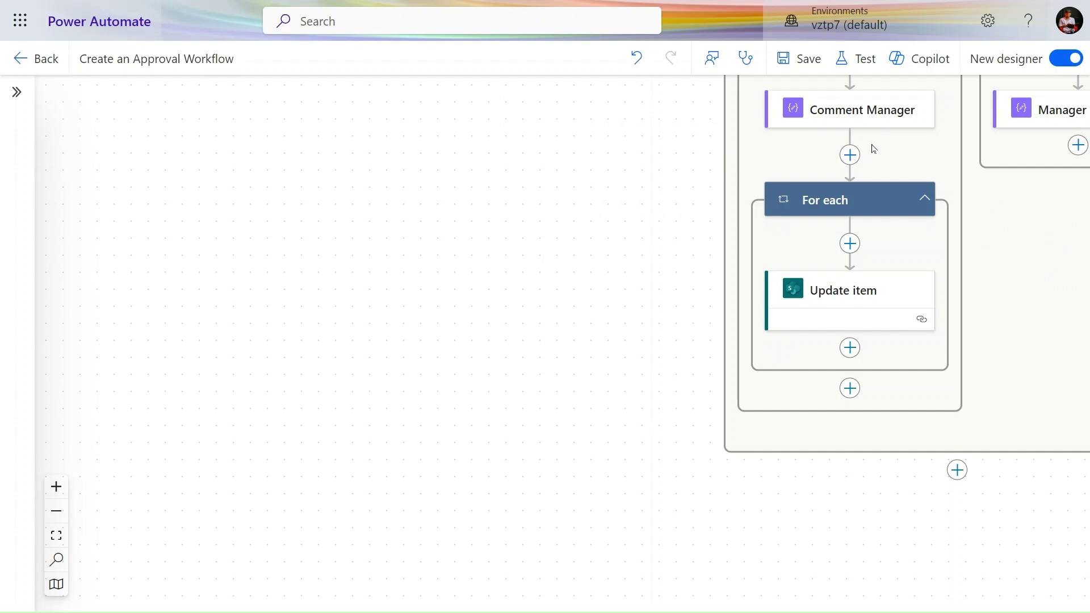
left_click(877, 122)
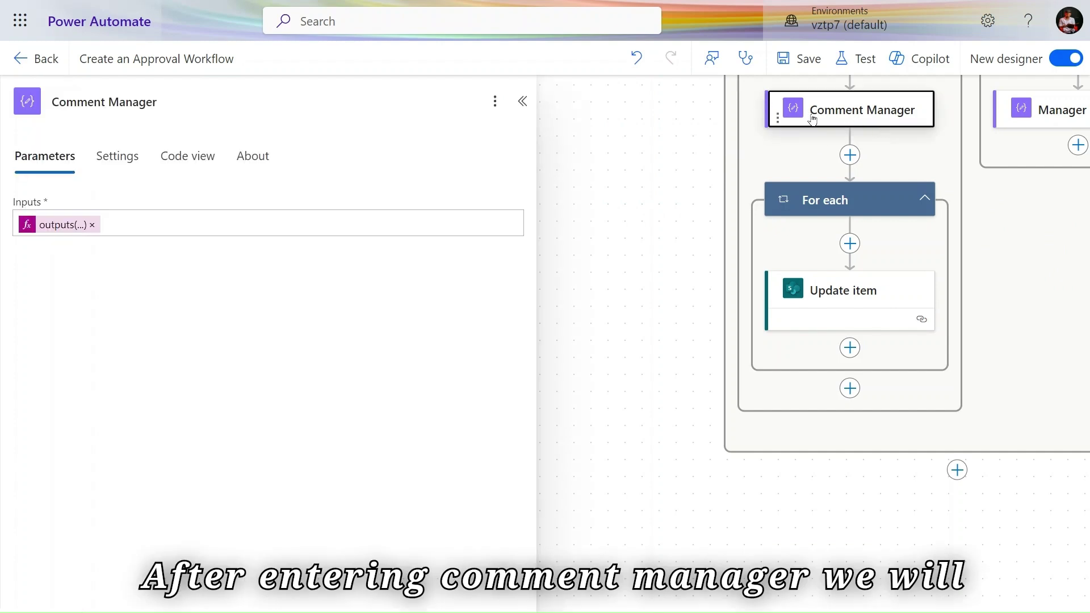
Step: Add an Office 365 Outlook Send an email (V2) action after Update item inside the For each loop
left_click(849, 348)
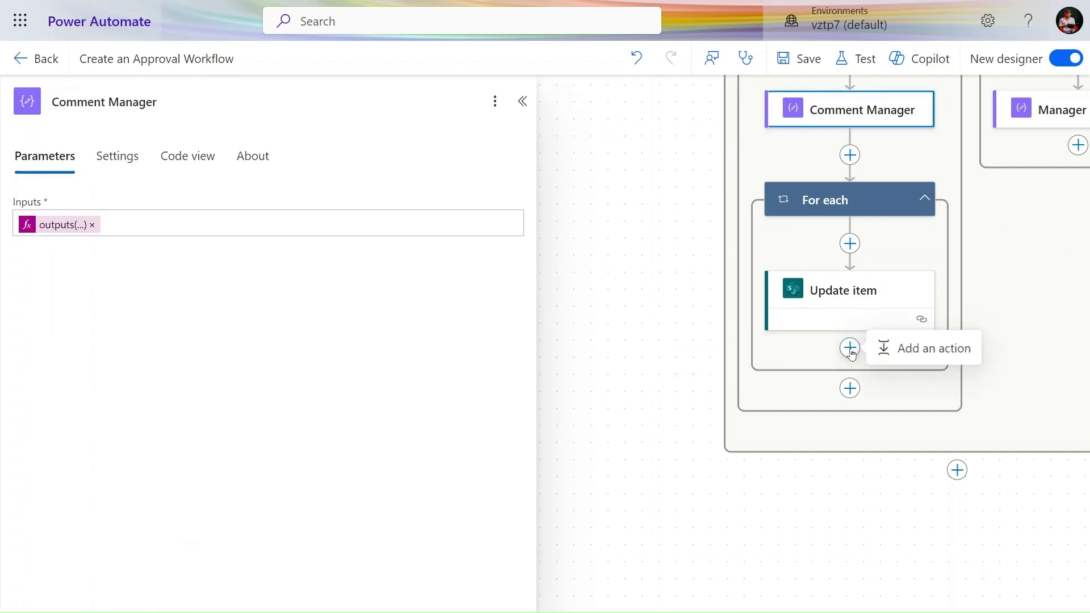
left_click(931, 348)
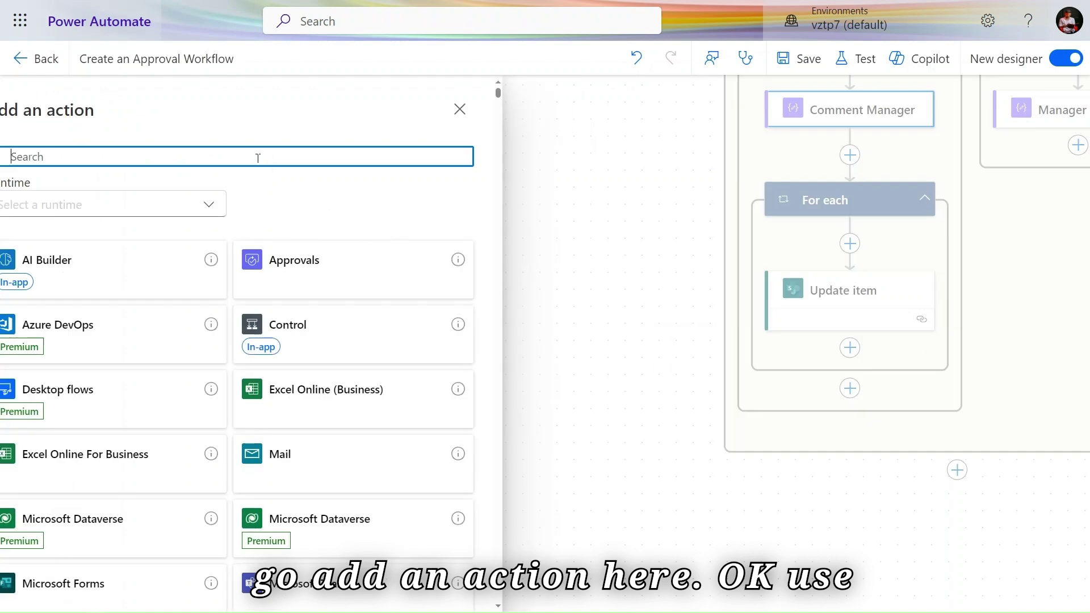
type("out")
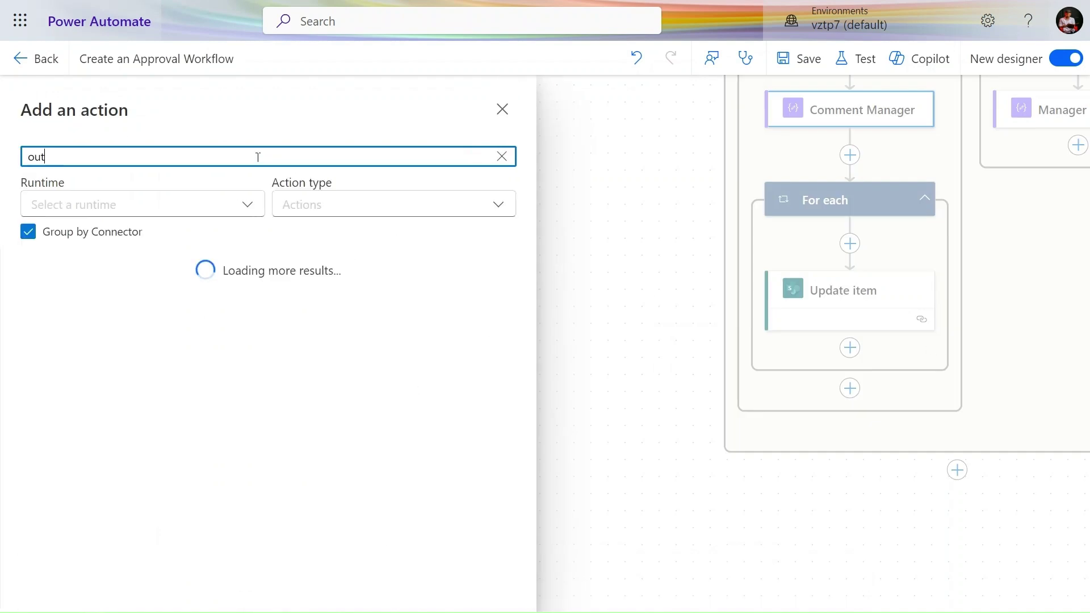
type("look")
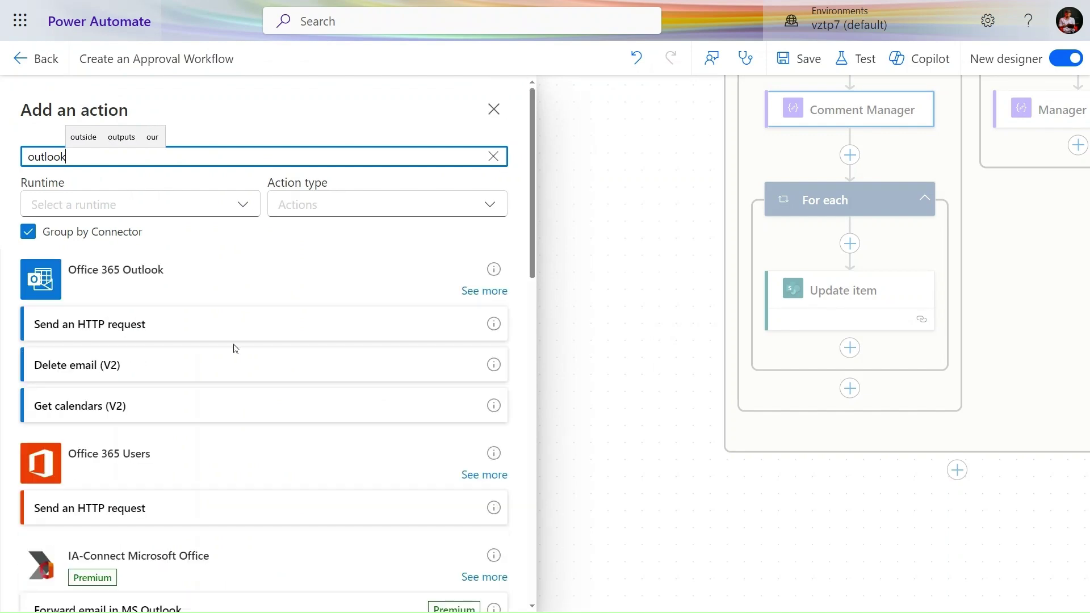
left_click(501, 291)
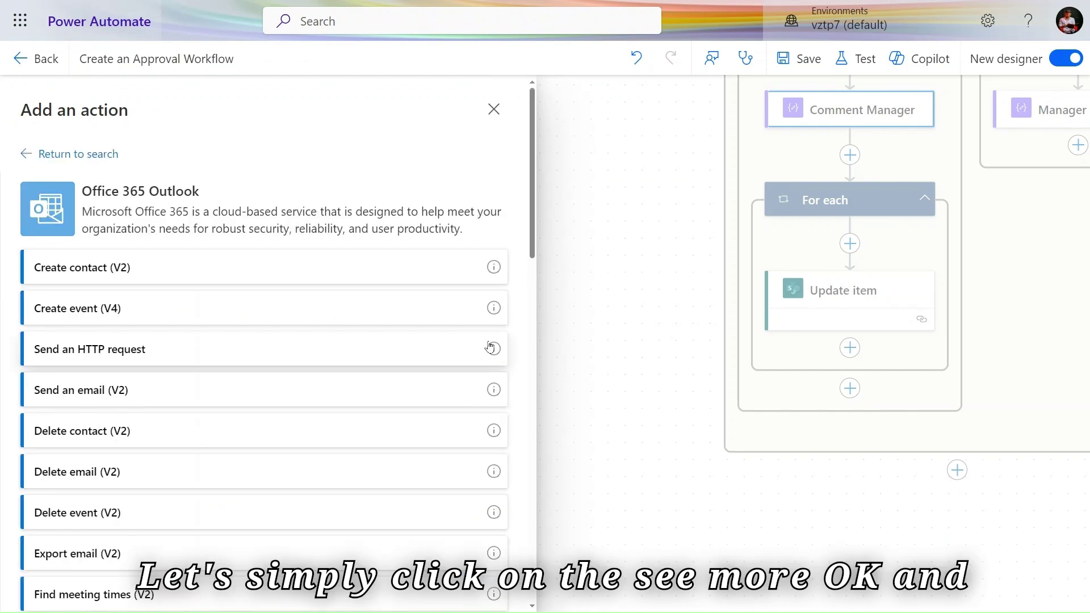
scroll(269, 321, "down", 2)
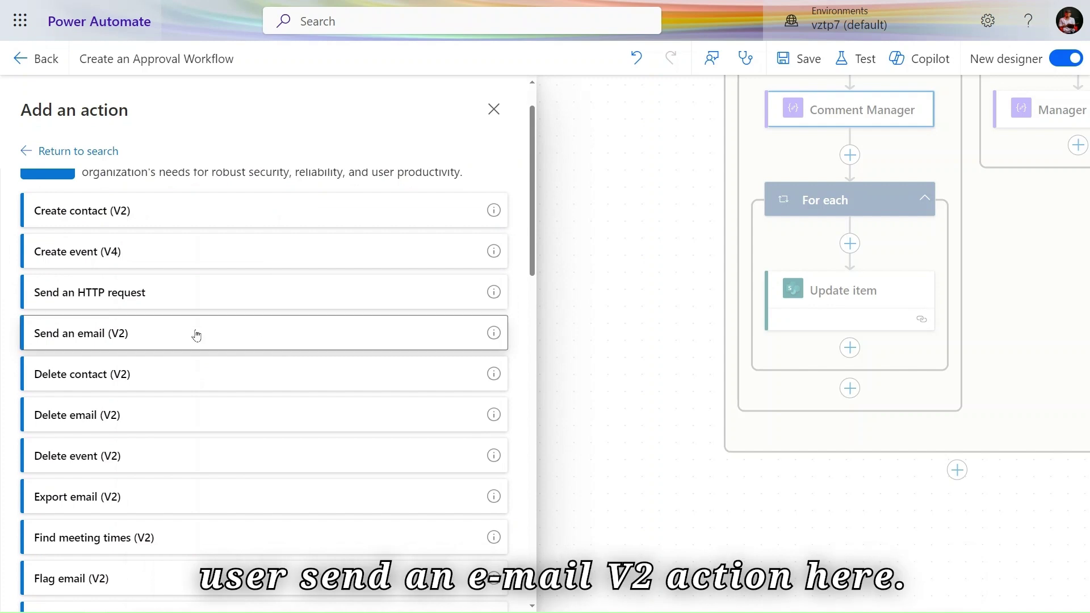
left_click(102, 335)
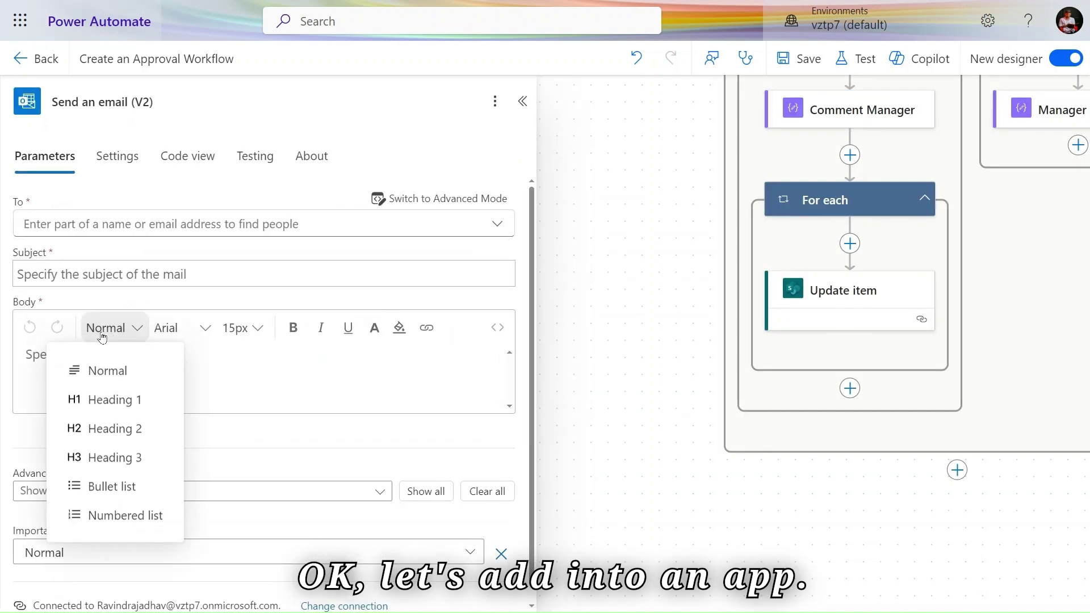
Step: Switch the email's To field to advanced mode and set the recipient to the Employee Email dynamic value
left_click(247, 225)
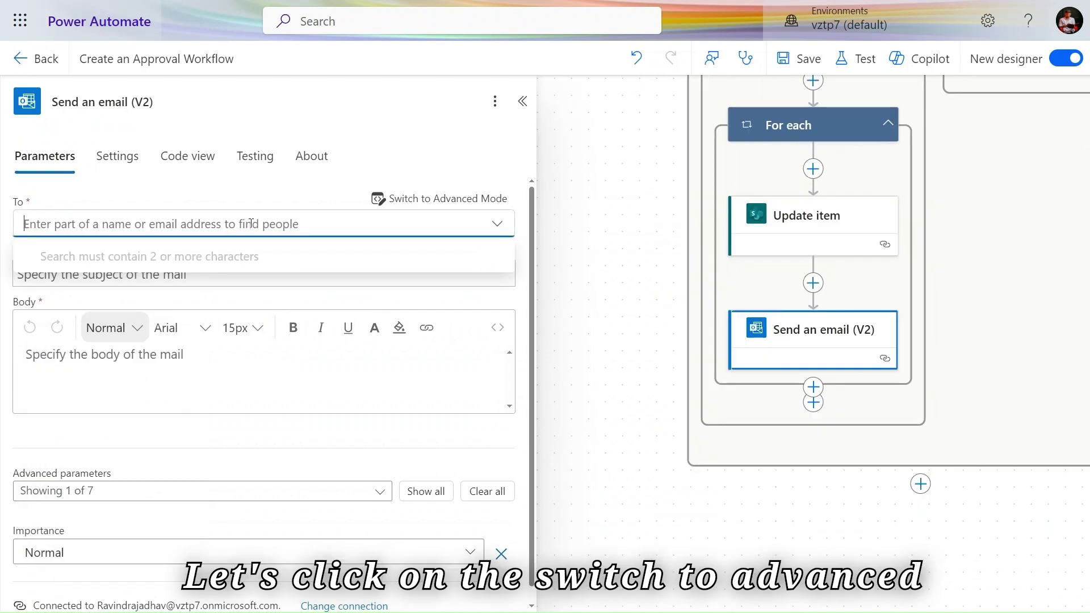
left_click(423, 201)
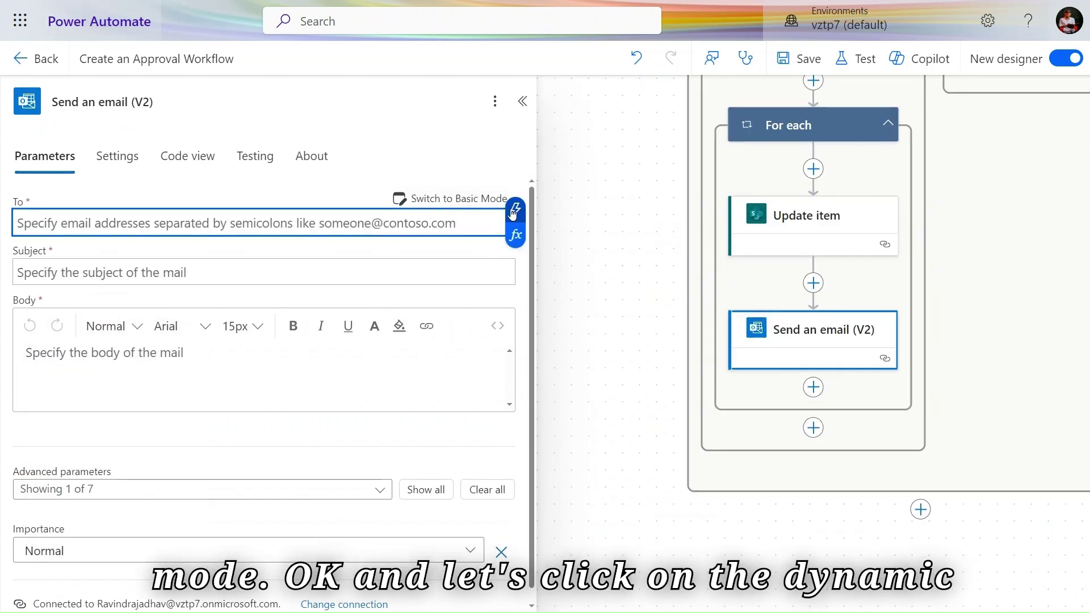
left_click(514, 210)
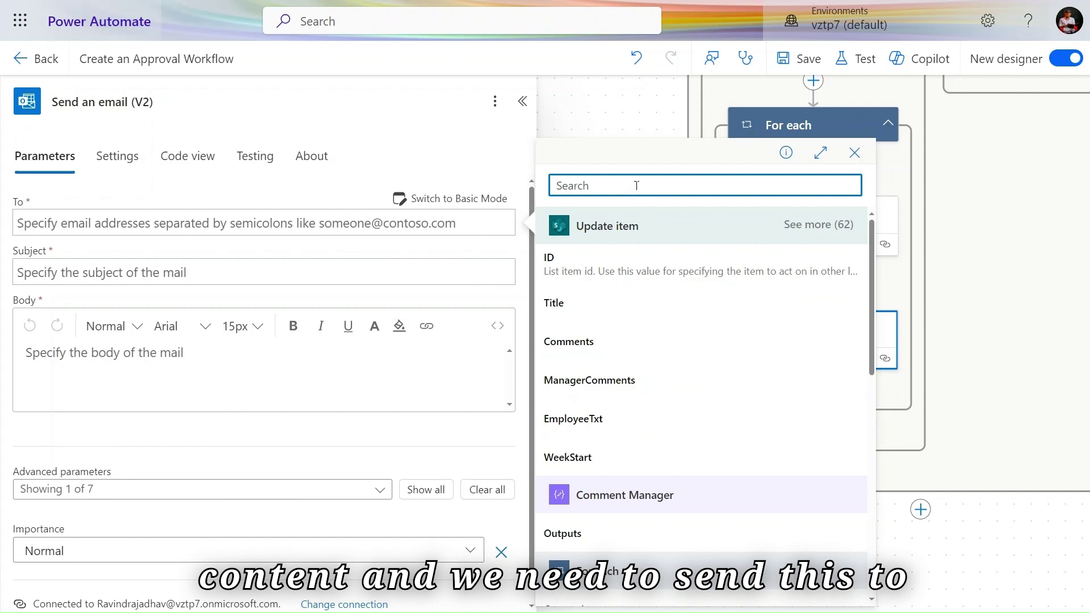
type("em")
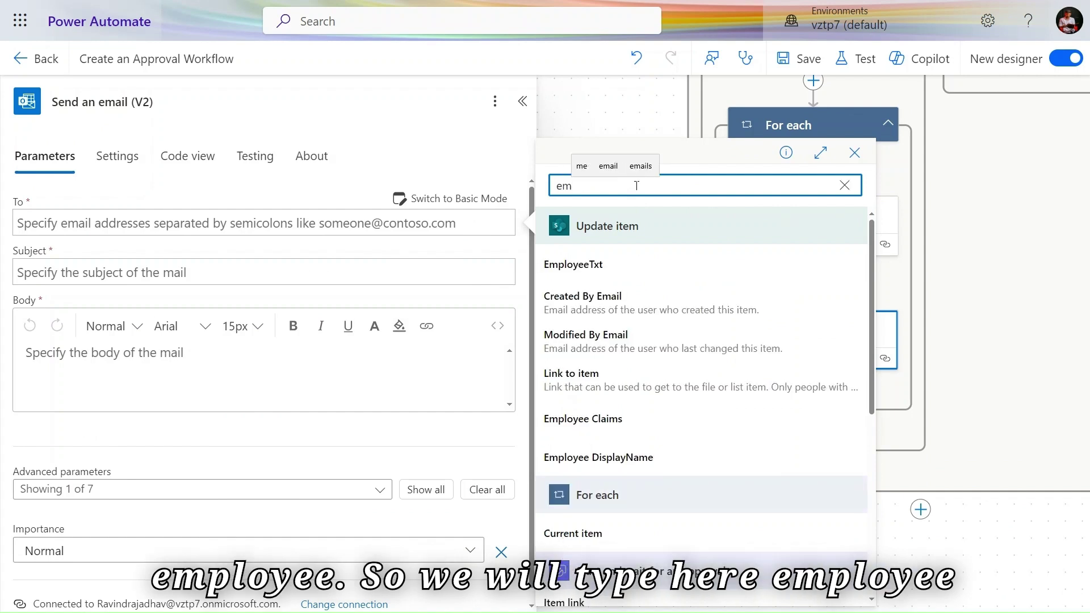
type("p")
left_click(619, 380)
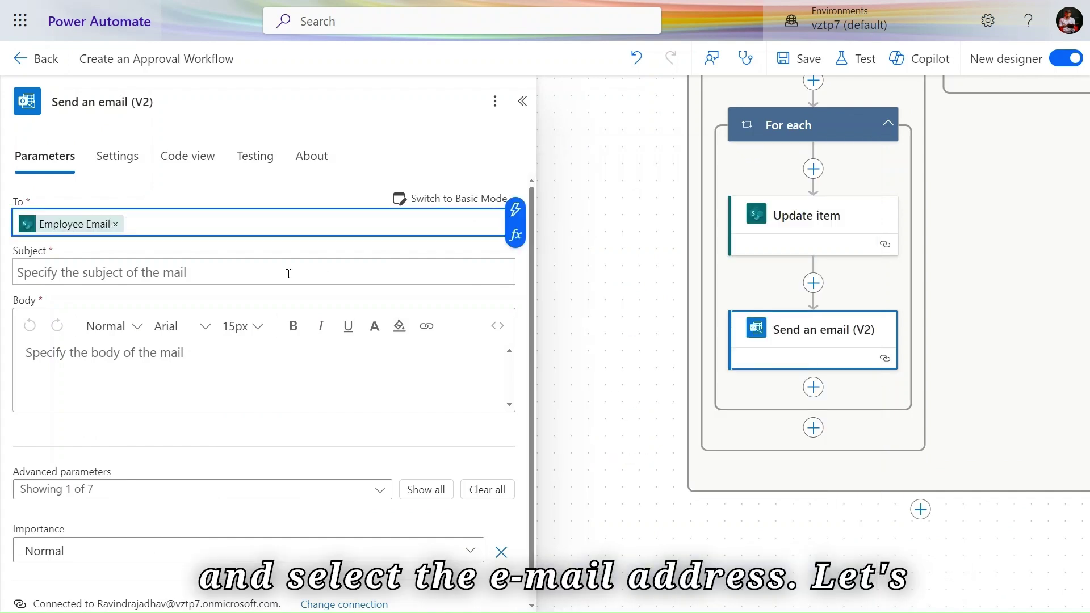
Step: Start the email subject with "Weekly Timesheet for" followed by the WeekStart value from Update item
left_click(280, 273)
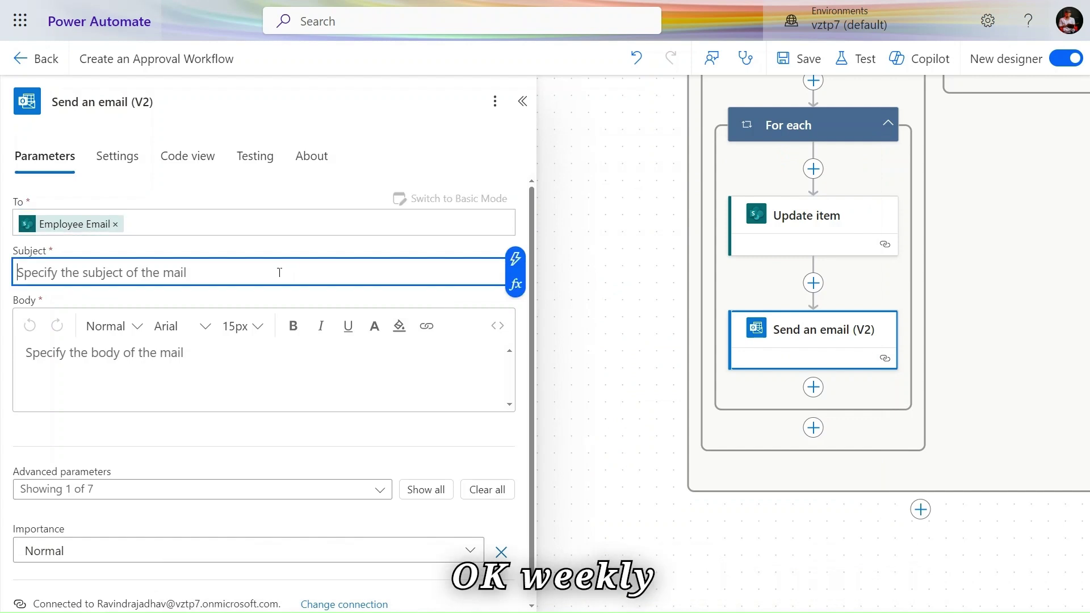
type("Weekly")
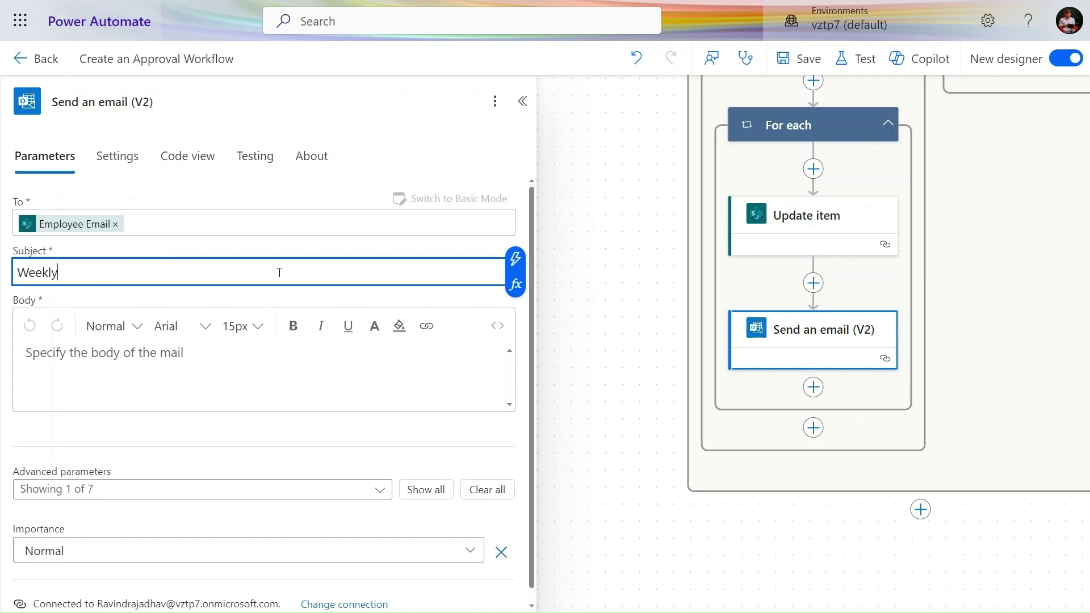
type(" Timeshee")
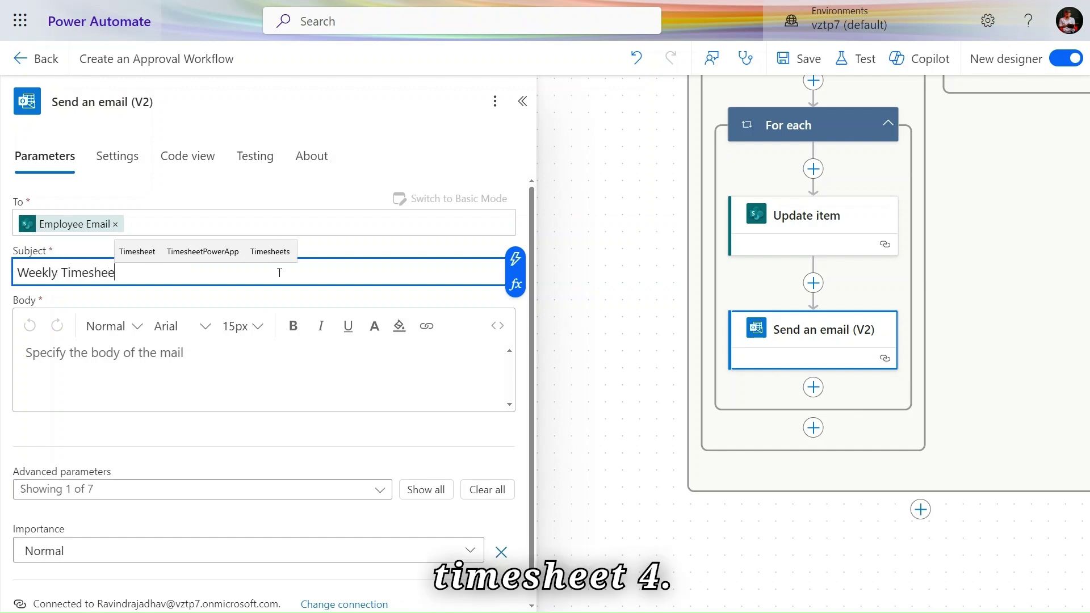
type("t for")
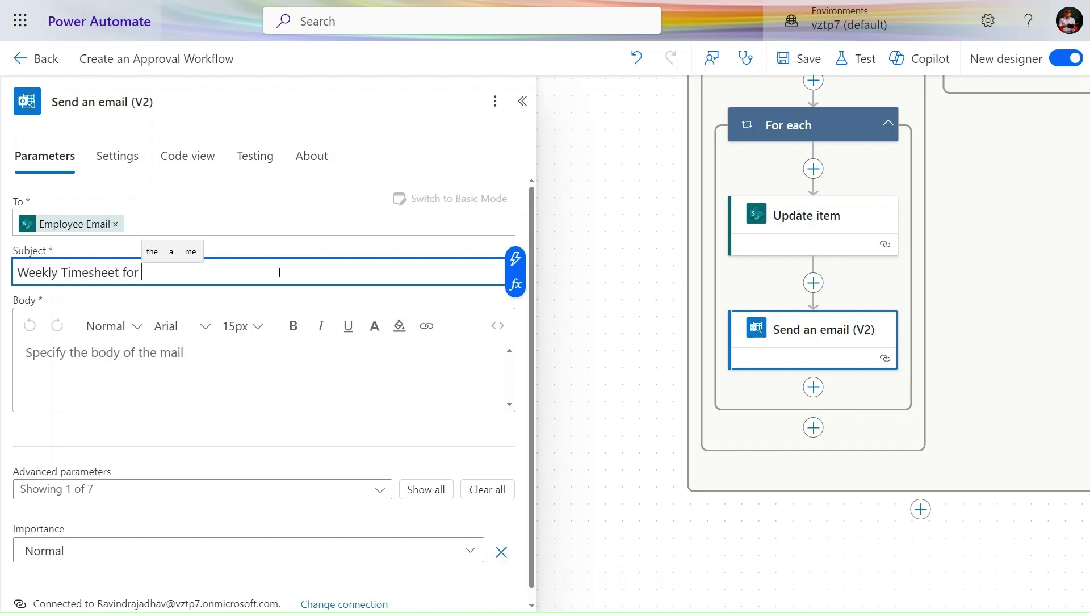
left_click(515, 259)
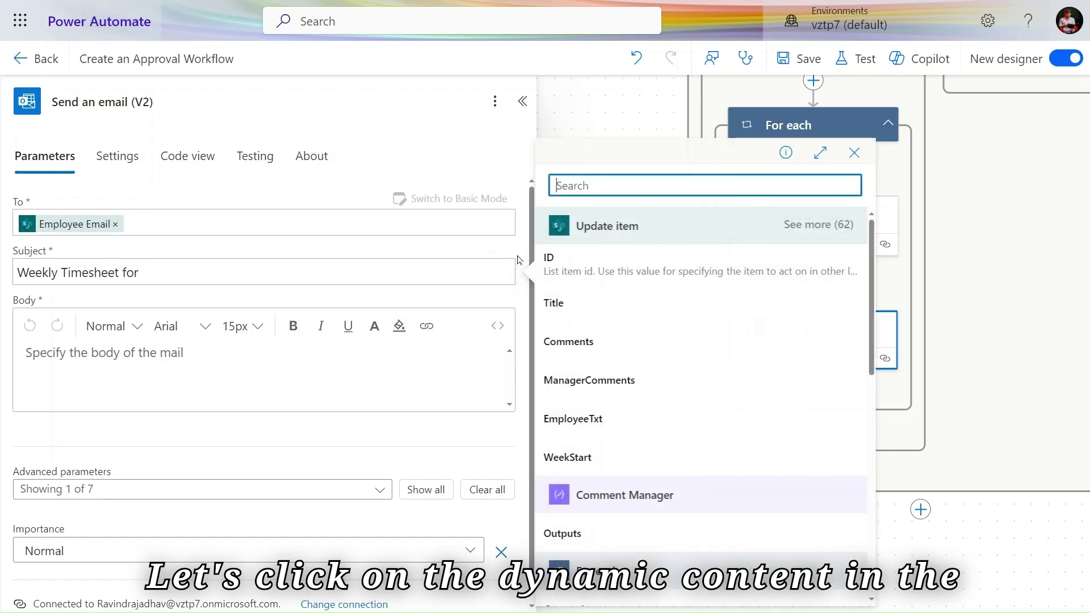
left_click(599, 459)
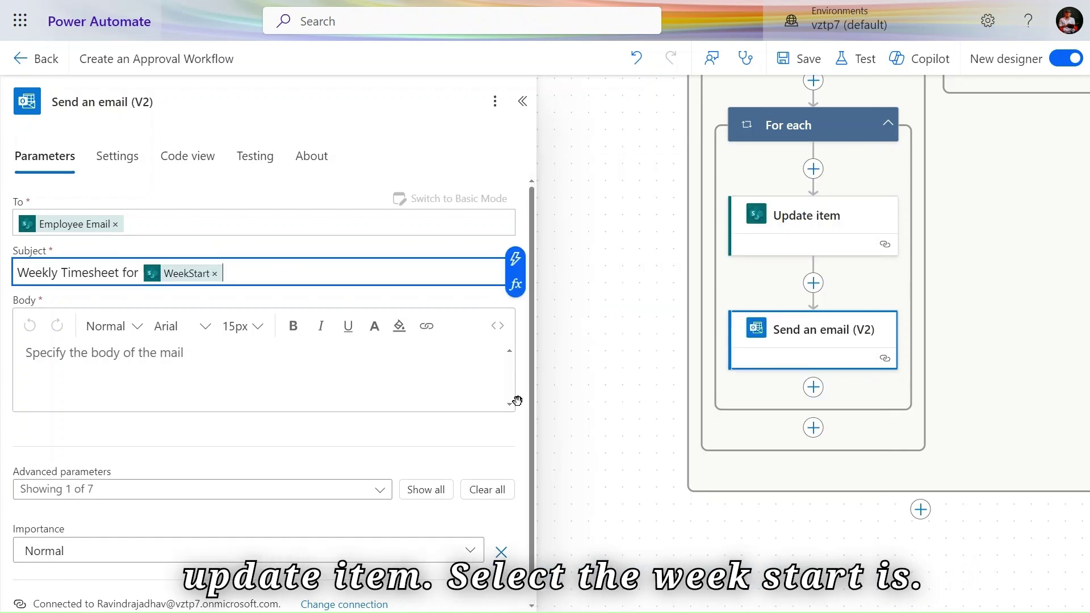
Step: Append "is" and the Status Value from Update item to the email subject
type("is")
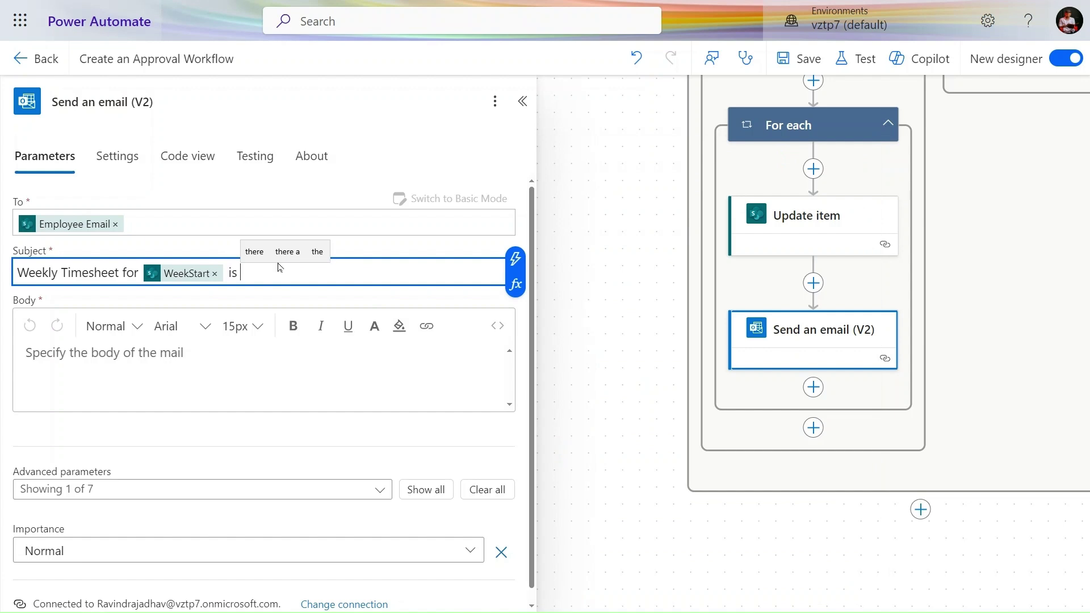
left_click(515, 259)
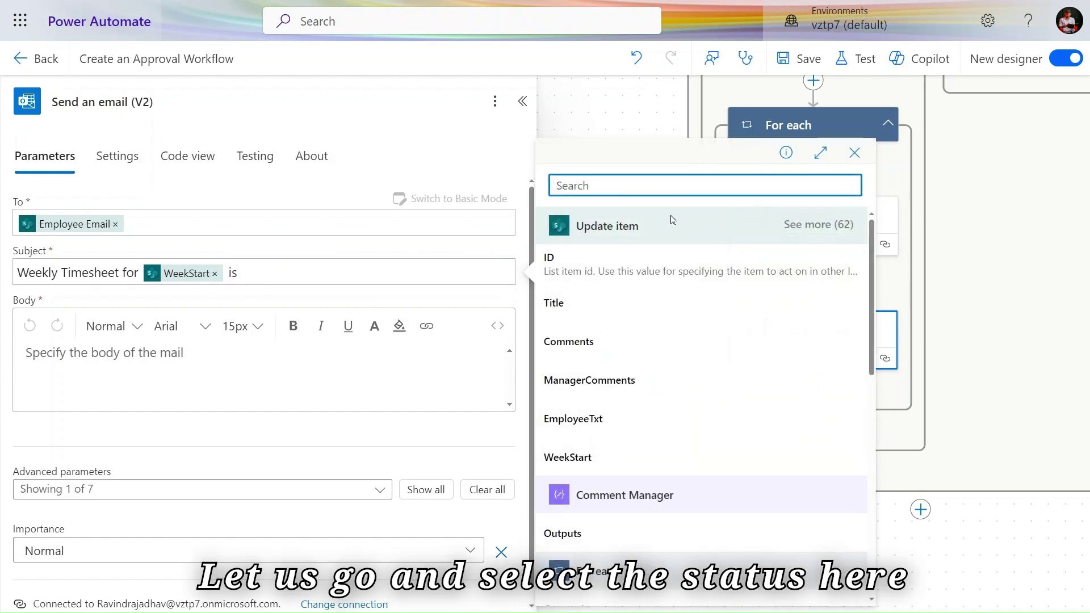
type("stat")
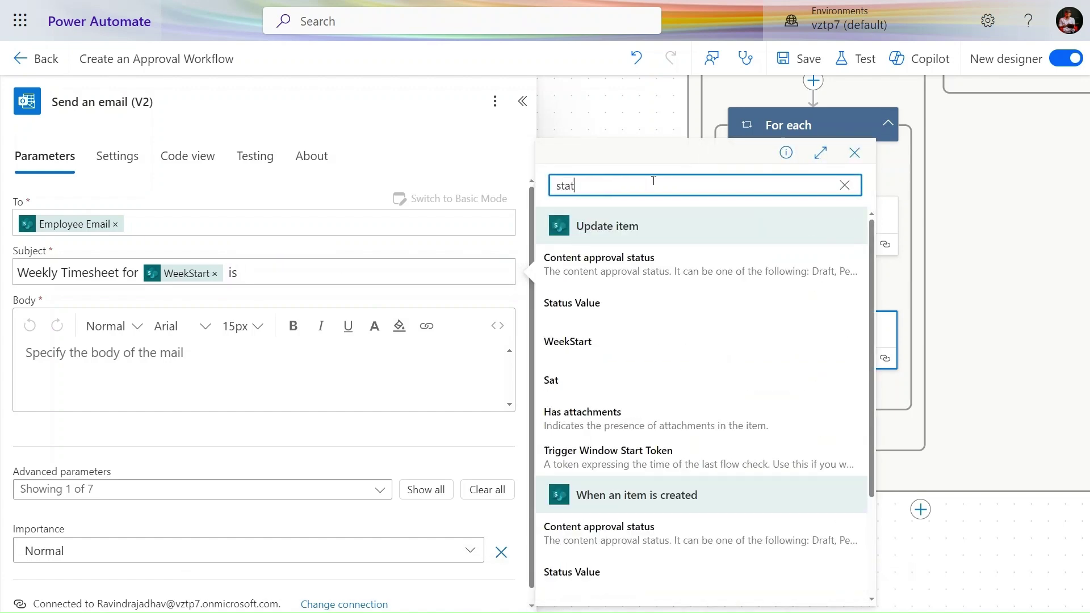
left_click(631, 312)
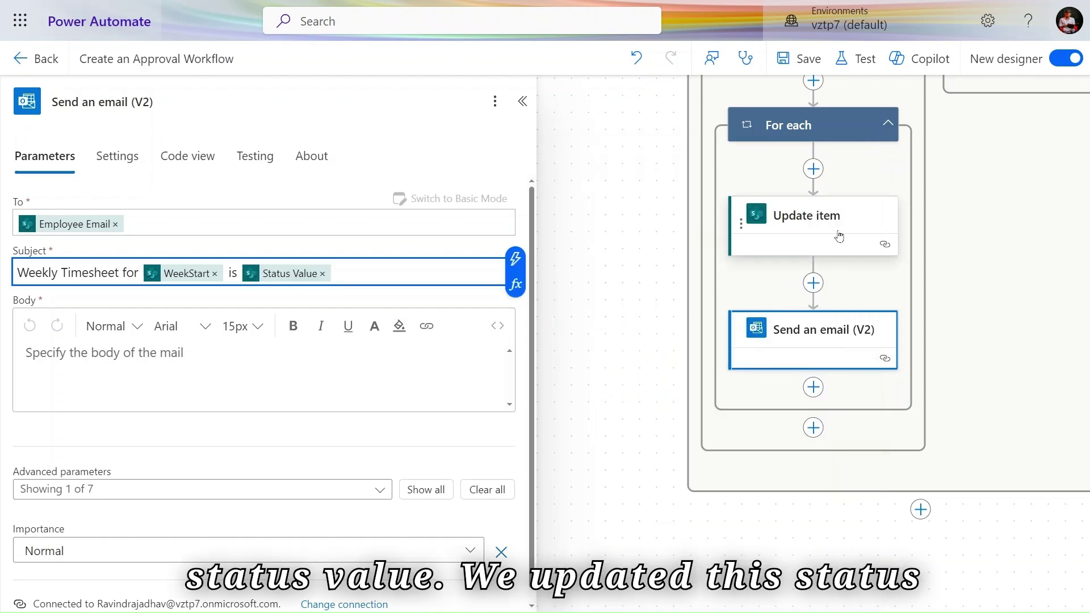
Step: Show the email body in code view and delete its default paragraph markup
left_click(207, 356)
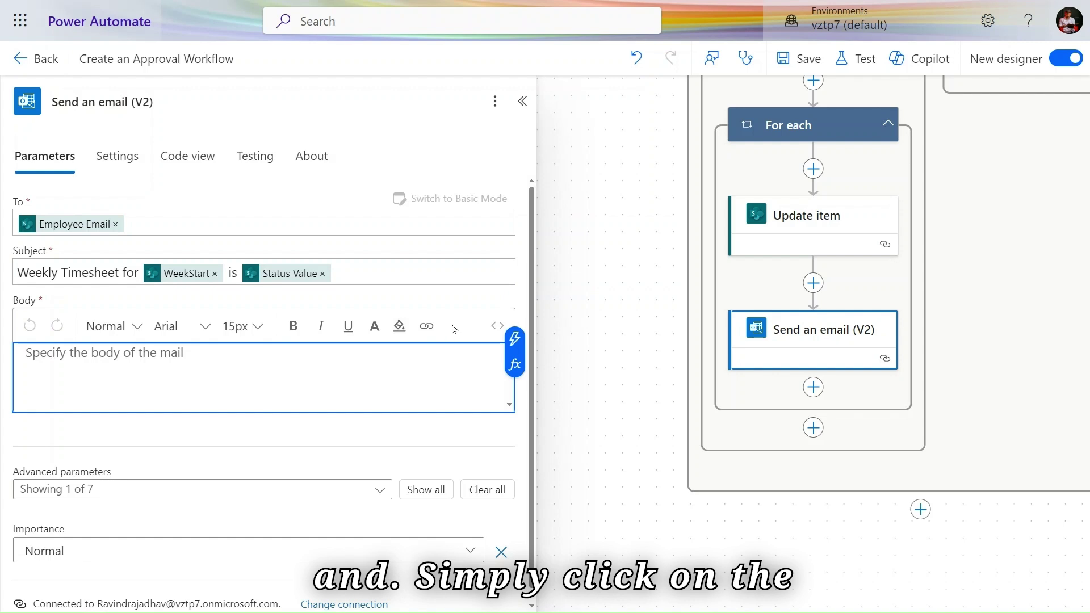
left_click(497, 327)
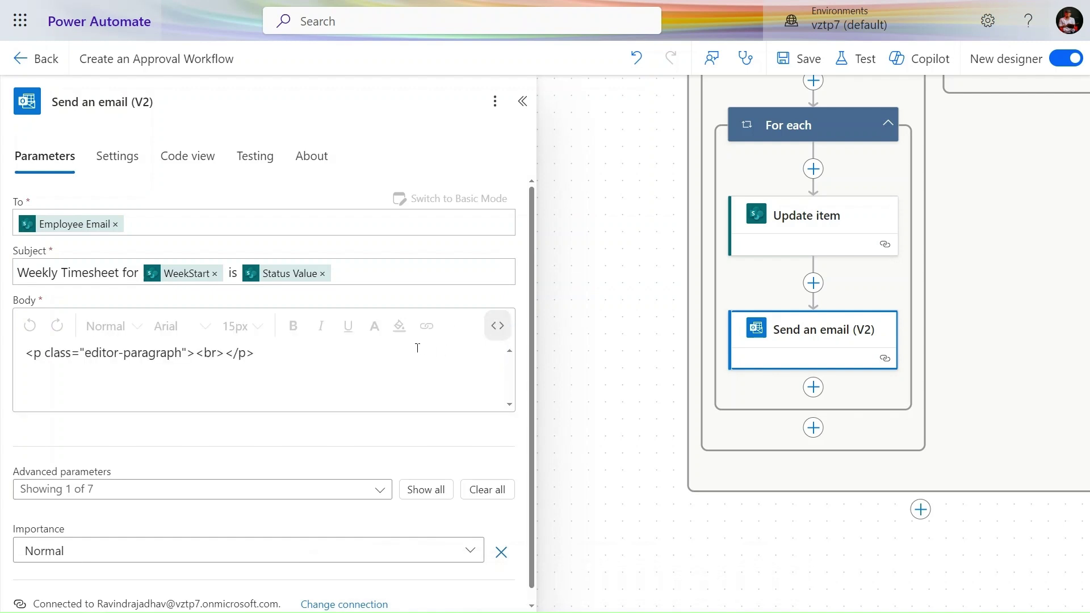
left_click(379, 350)
key("ctrl+a")
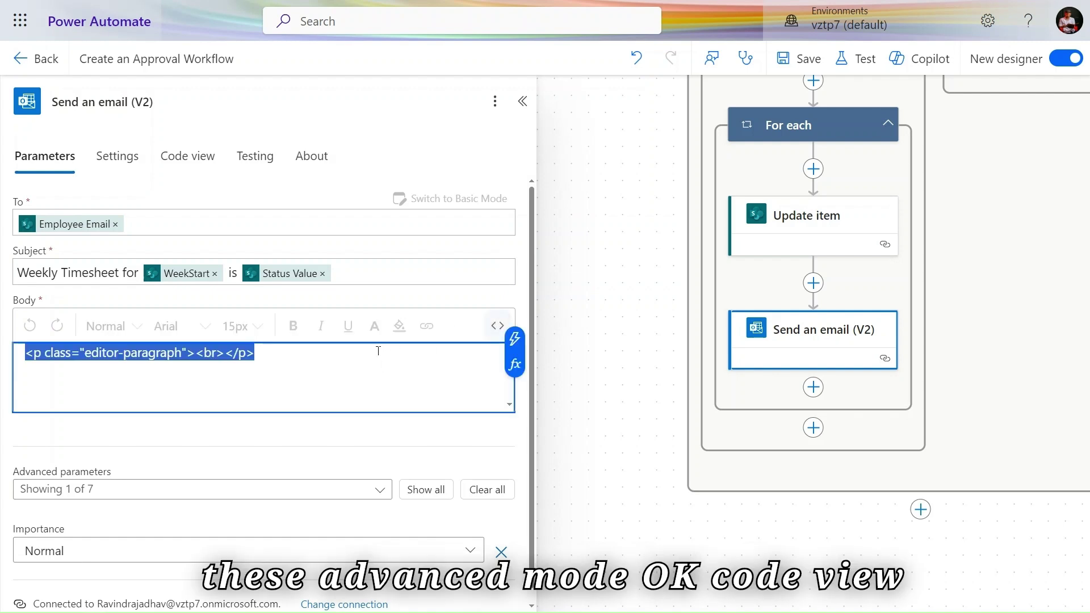
key("BackSpace")
Step: Insert the Title and ManagerComments dynamic values from Update item into the email body
left_click(515, 341)
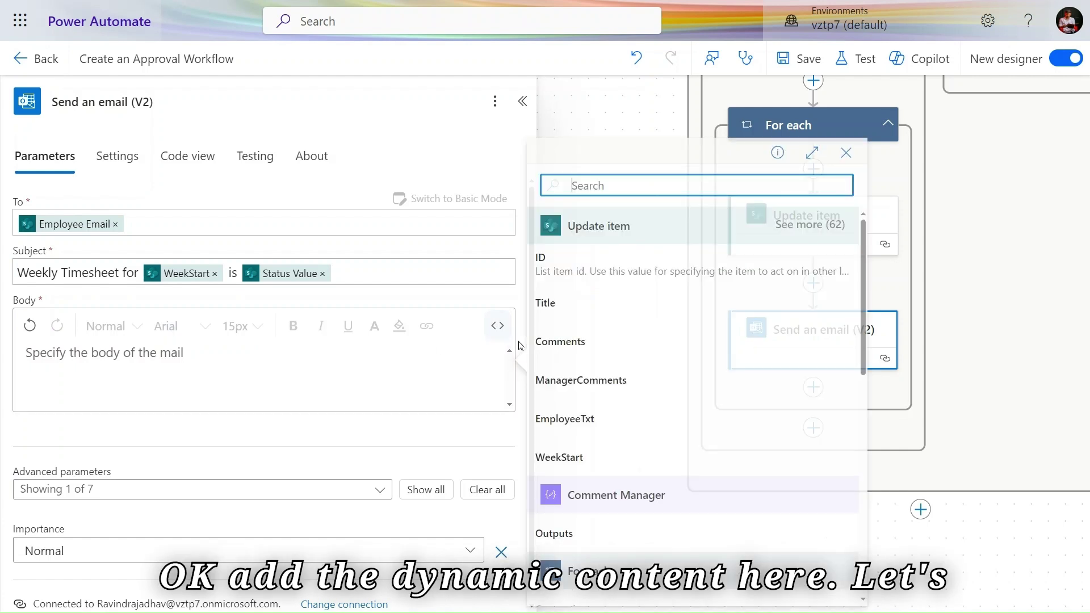
left_click(603, 311)
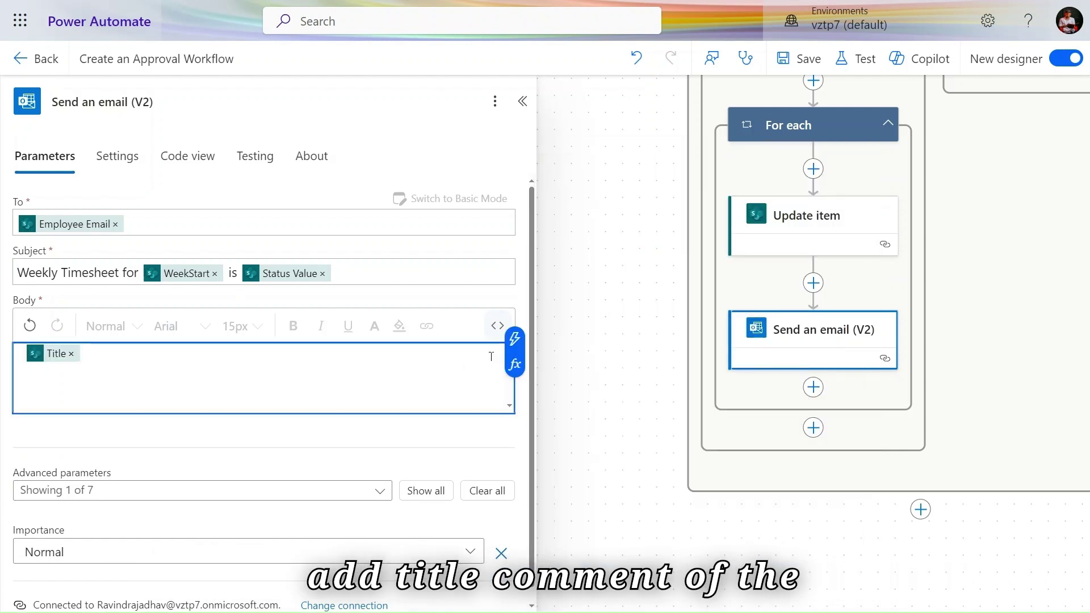
left_click(515, 339)
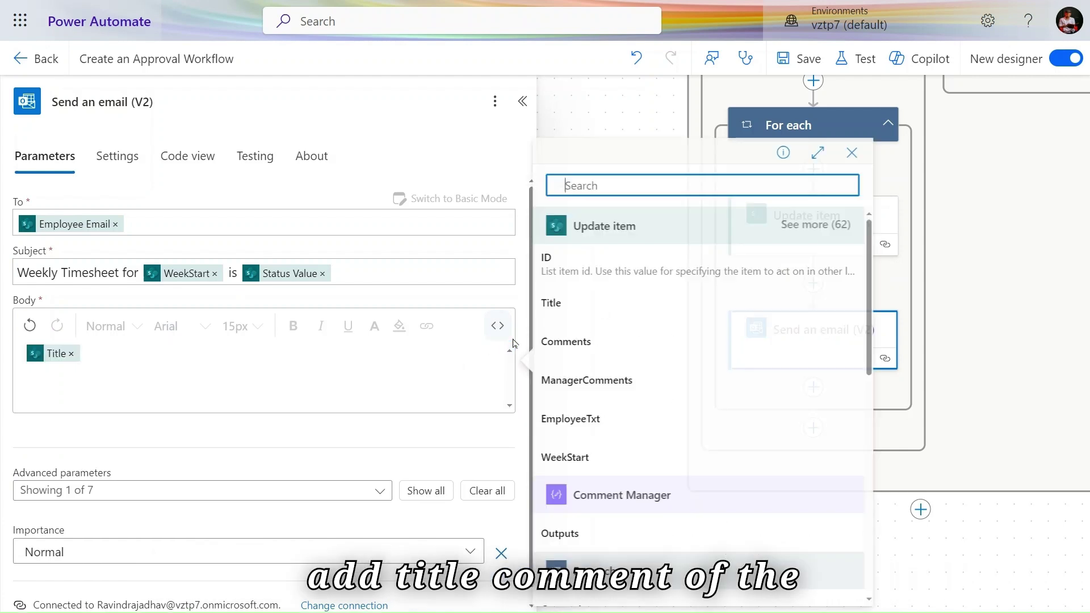
left_click(641, 379)
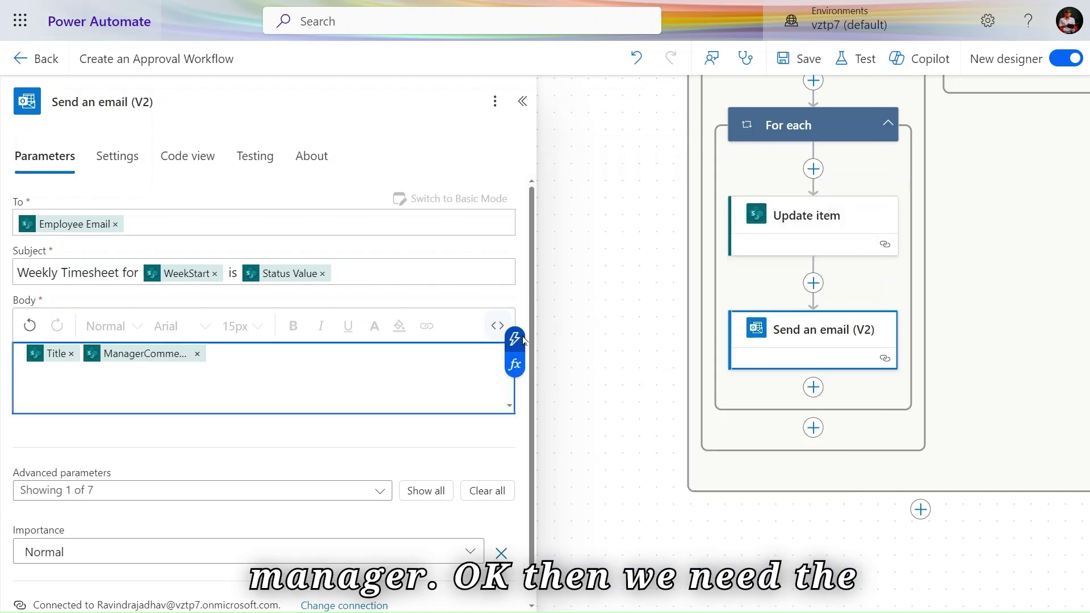
Step: Append the Total and Status Value dynamic values from Update item to the email body
left_click(523, 341)
left_click(633, 191)
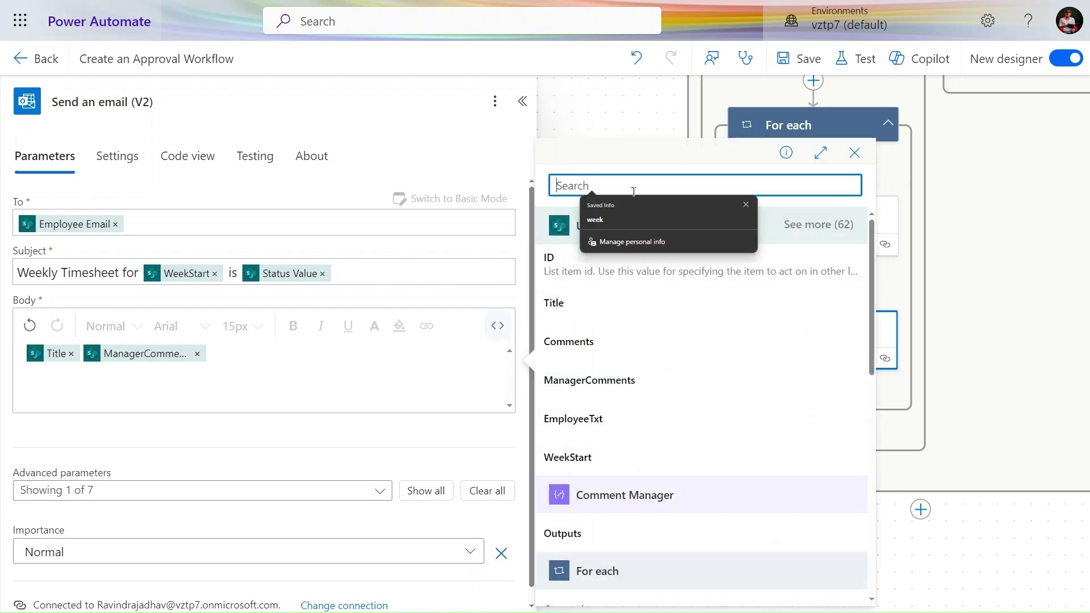
type("total")
left_click(632, 268)
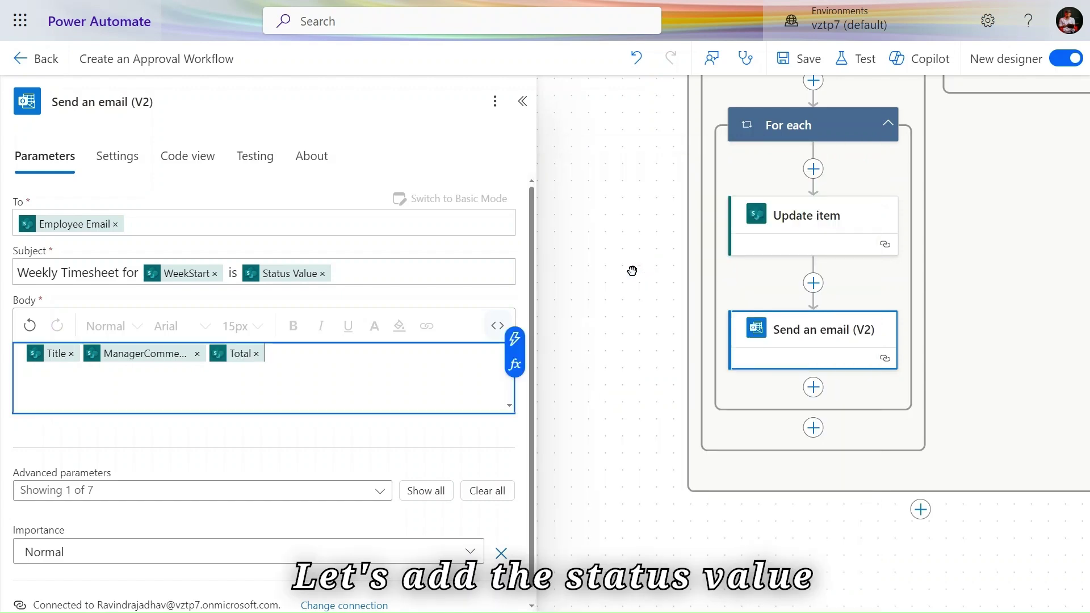
left_click(514, 339)
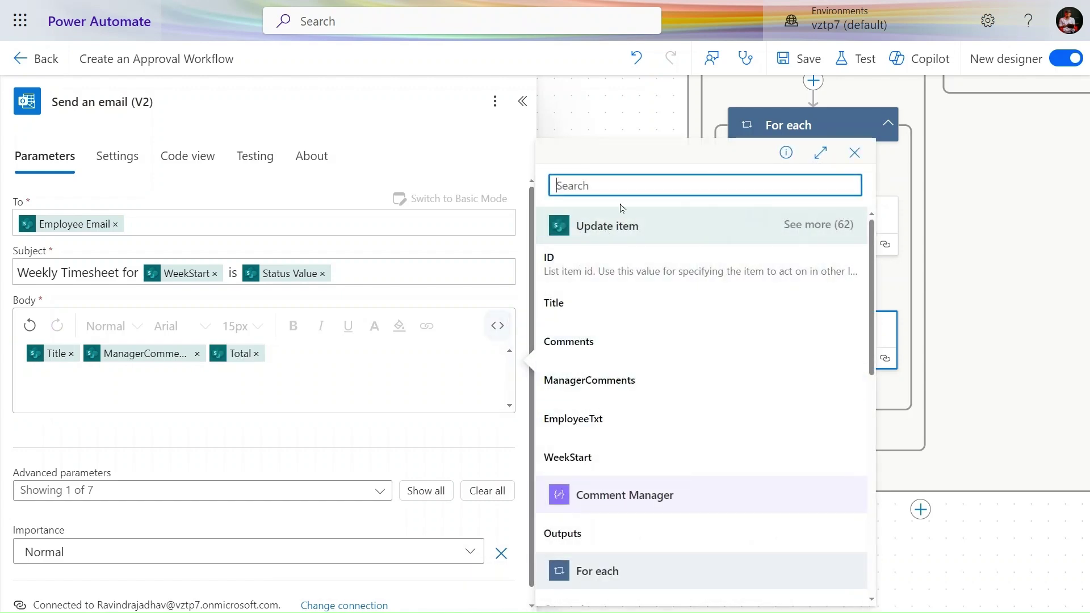
type("sta")
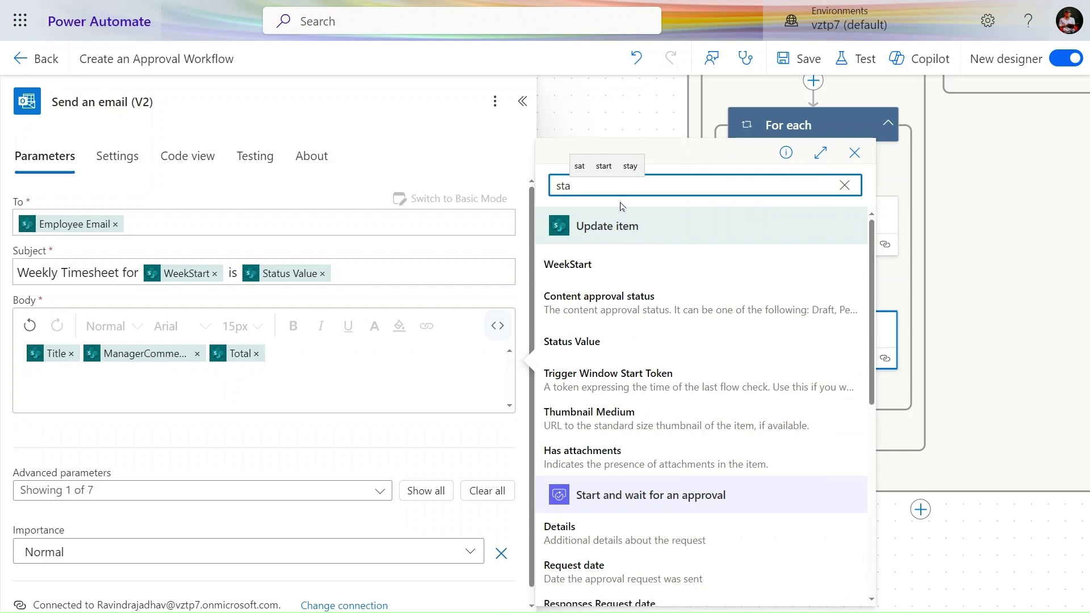
left_click(573, 342)
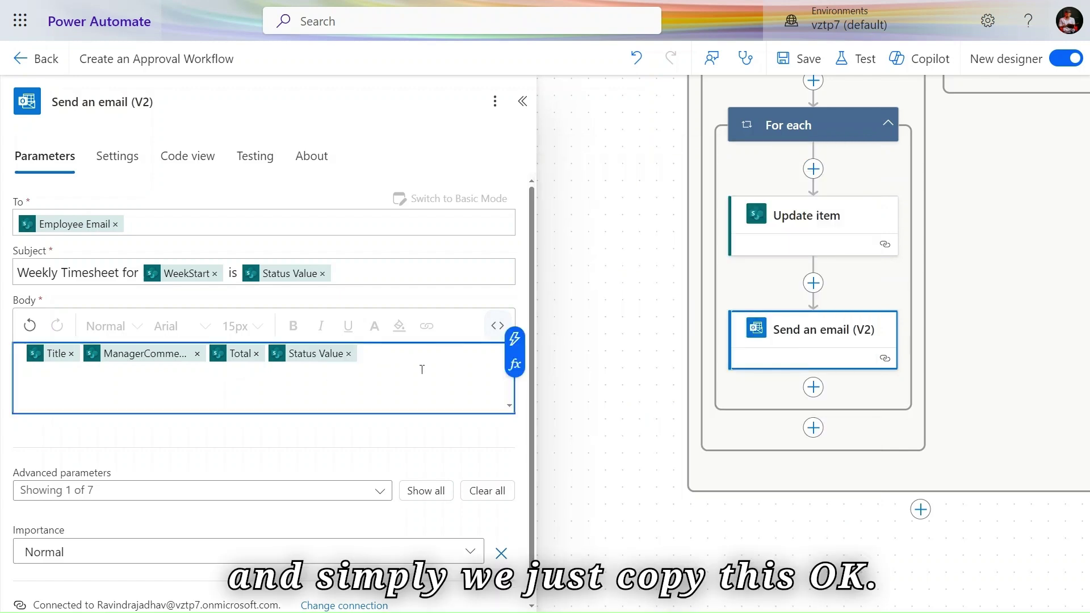
Step: Cut the body's dynamic values, then switch to Microsoft Copilot and request a Power Automate HTML table with CSS for ManagerComments, Status, WeekStart and Total
key("ctrl+a")
key("ctrl+x")
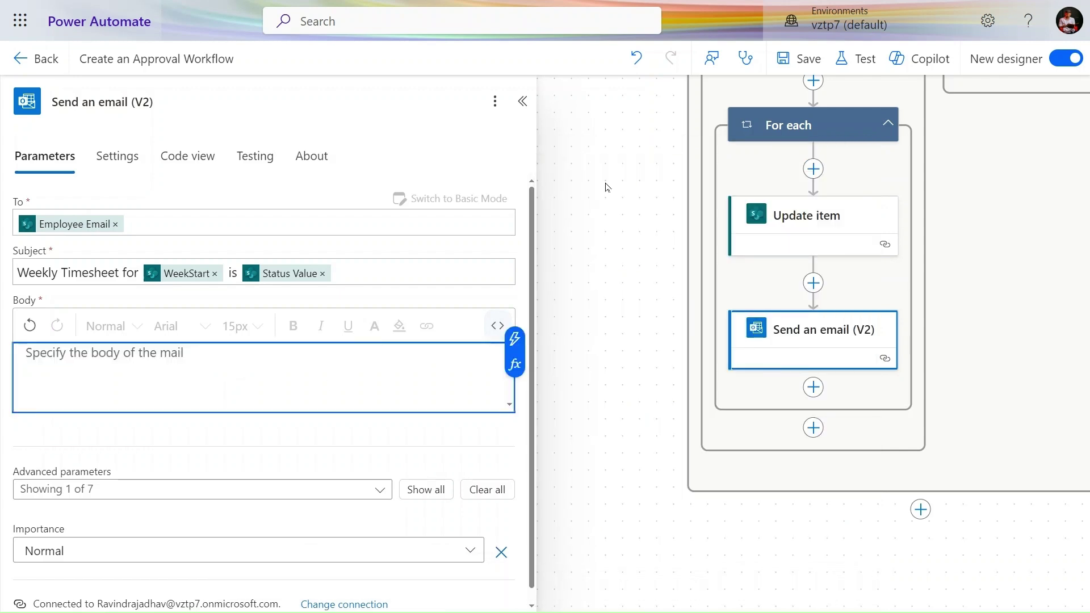
mouse_move(627, 4)
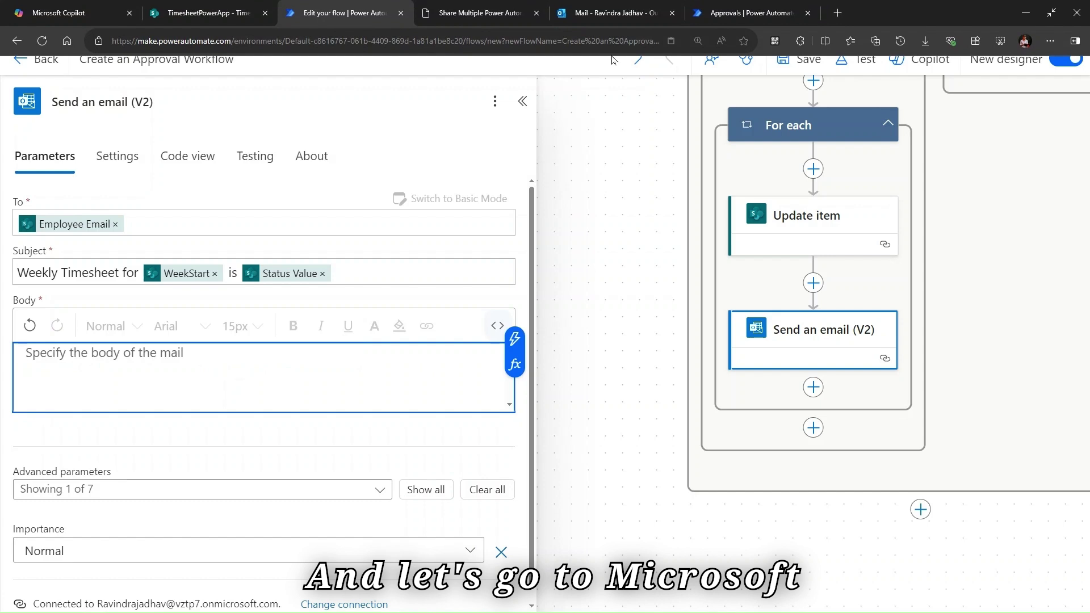
left_click(87, 8)
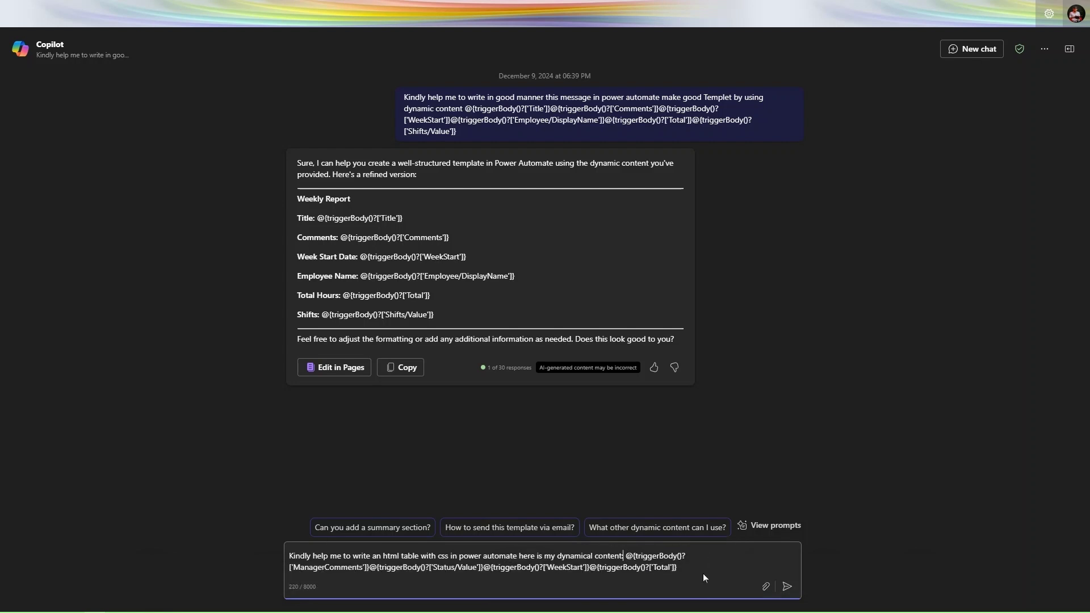
key("Return")
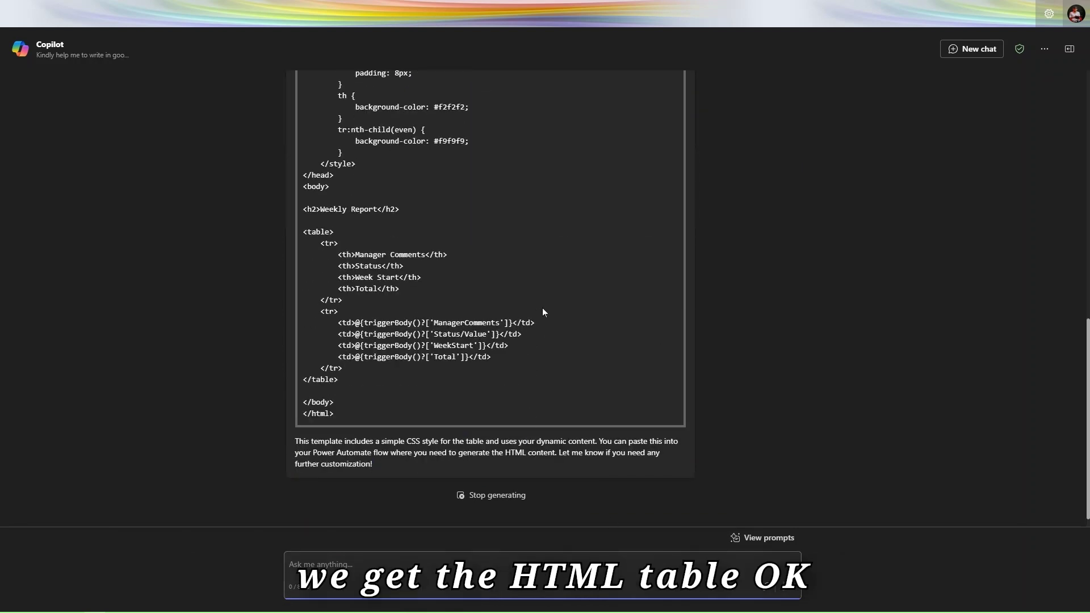
Step: Review the generated HTML and ask Copilot to "add heading to the html table"
scroll(542, 308, "up", 3)
scroll(542, 308, "down", 3)
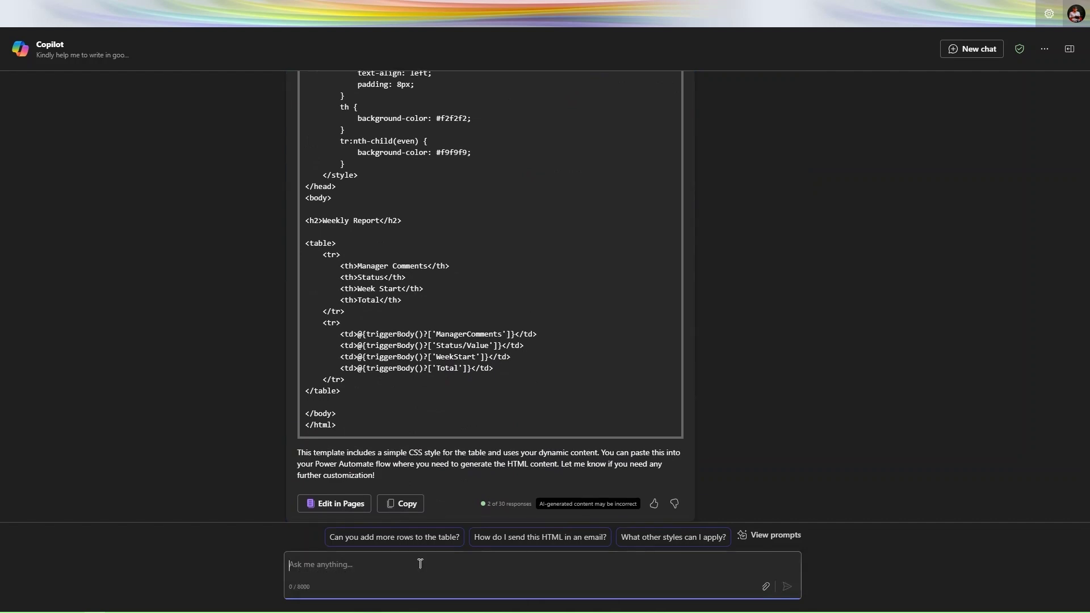
type("g")
key("BackSpace")
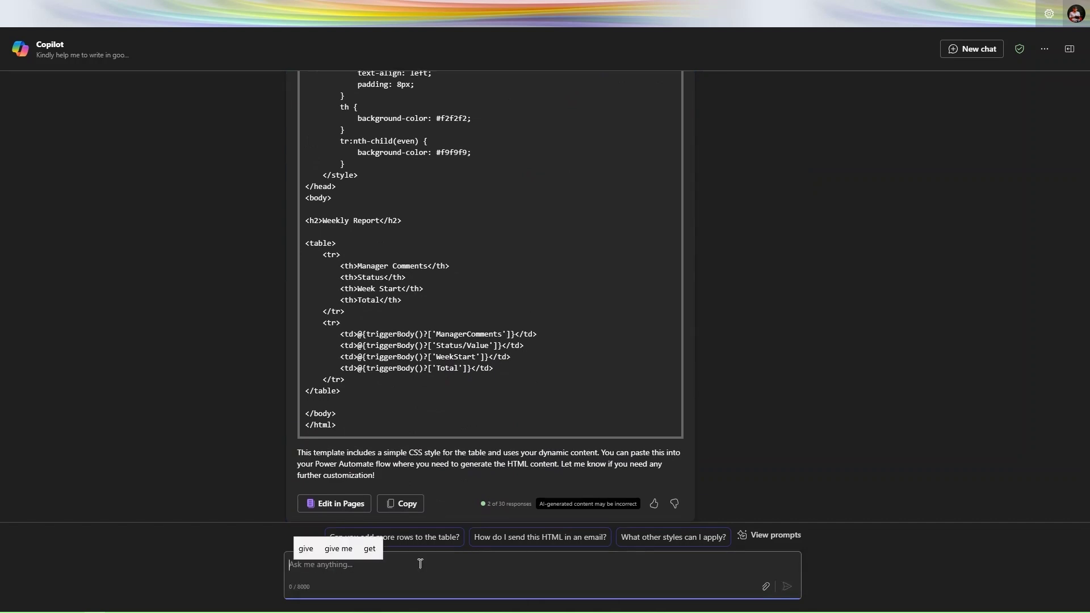
type("add headi")
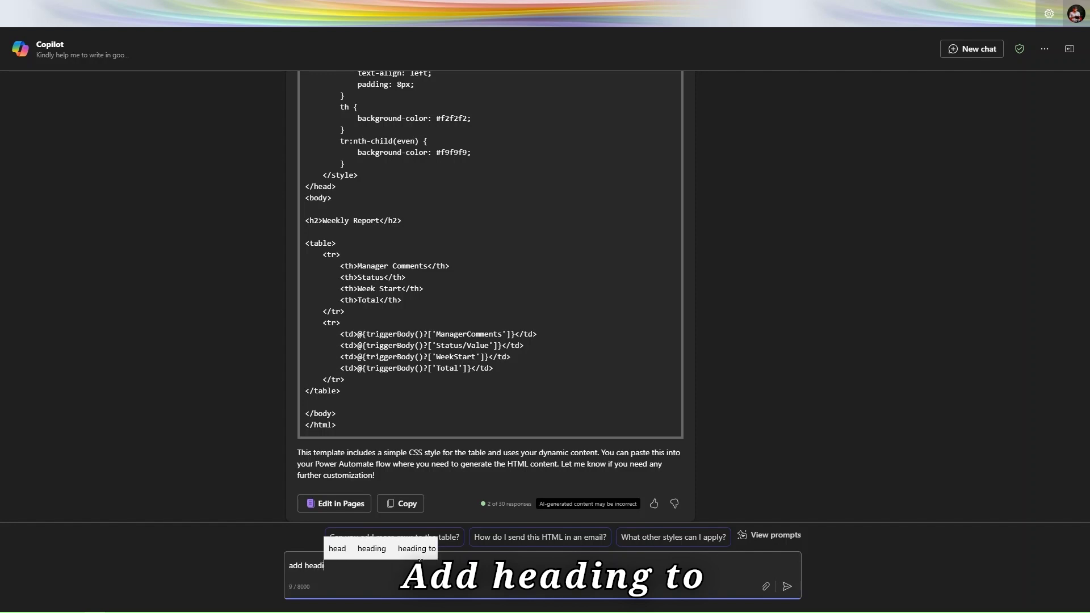
type("ng to the ")
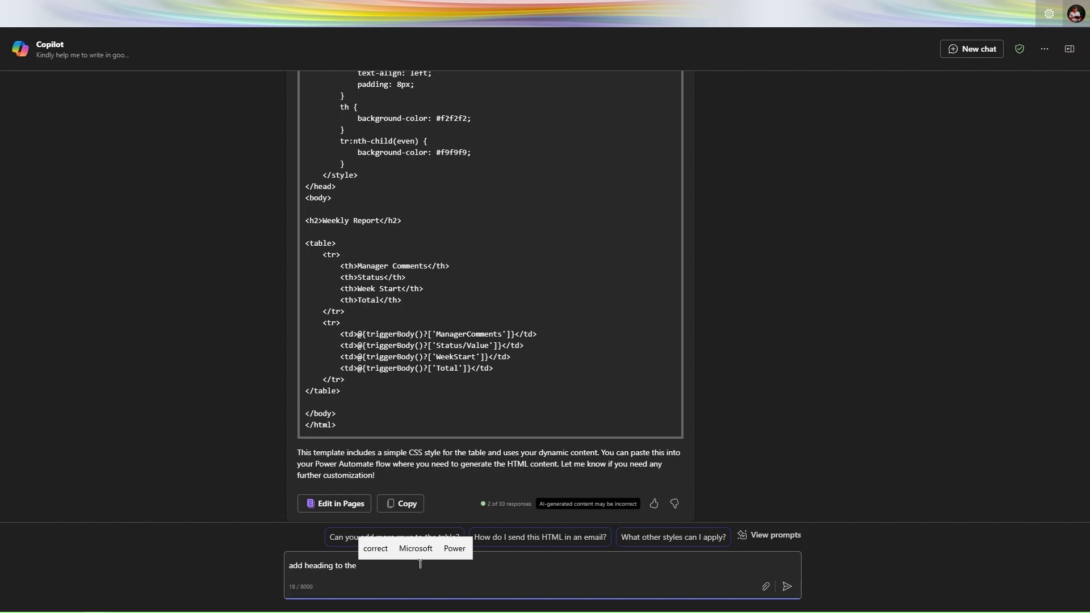
type("html t")
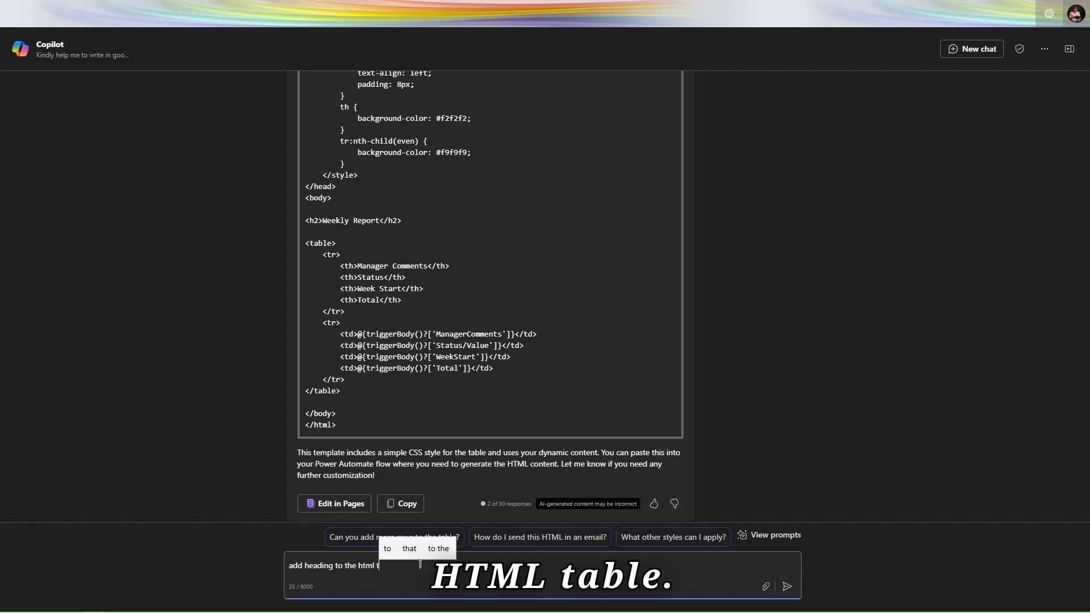
type("able")
key("Return")
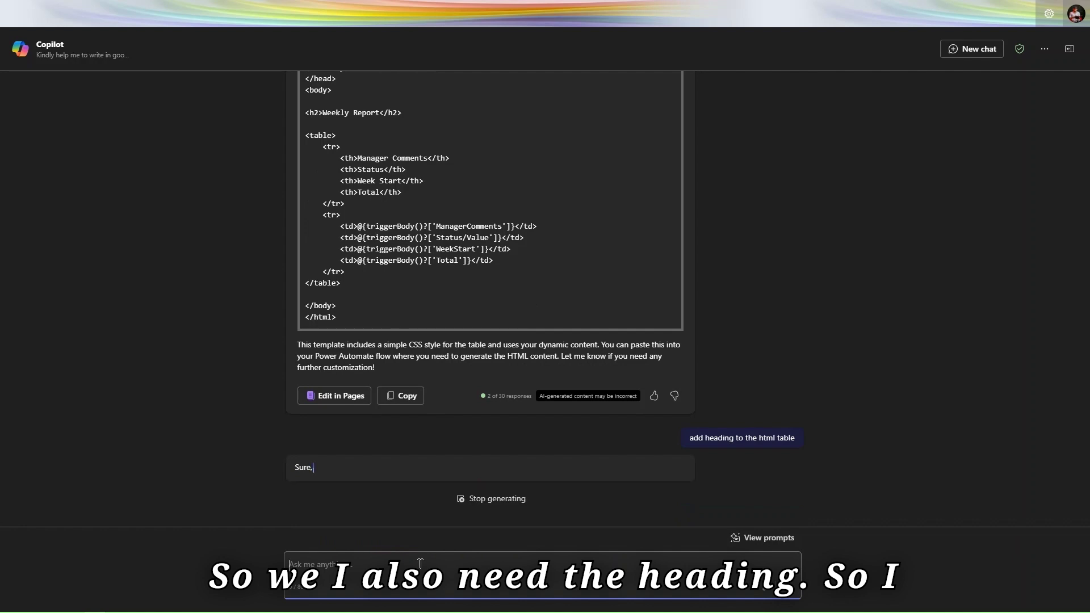
Step: Copy the revised HTML from the opening to the closing html tag, switch back to Power Automate and paste the HTML table code into the email body
scroll(544, 392, "down", 4)
scroll(544, 392, "down", 3)
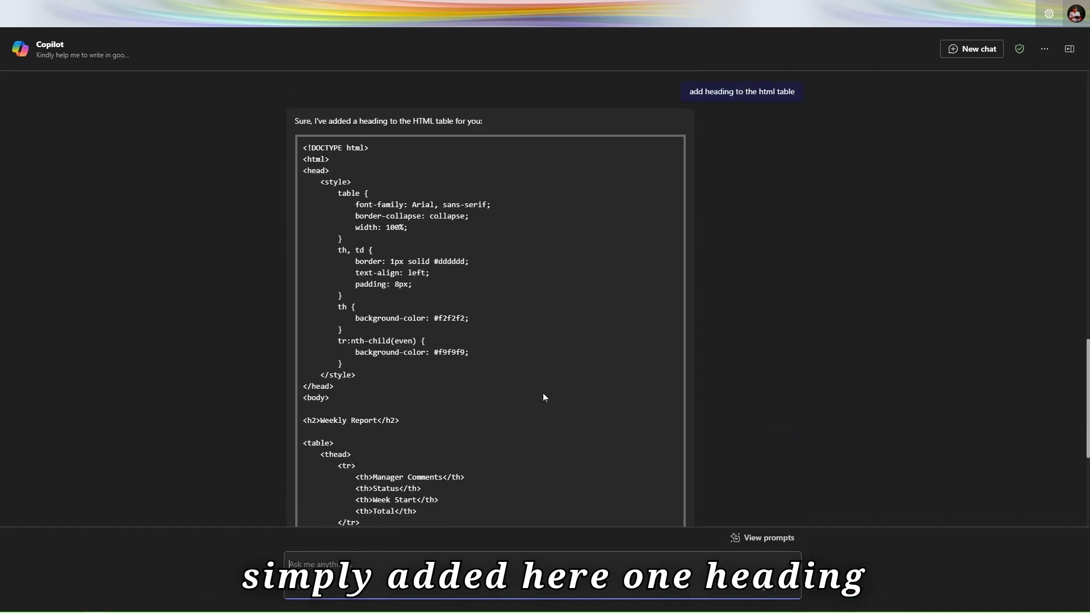
scroll(542, 393, "down", 5)
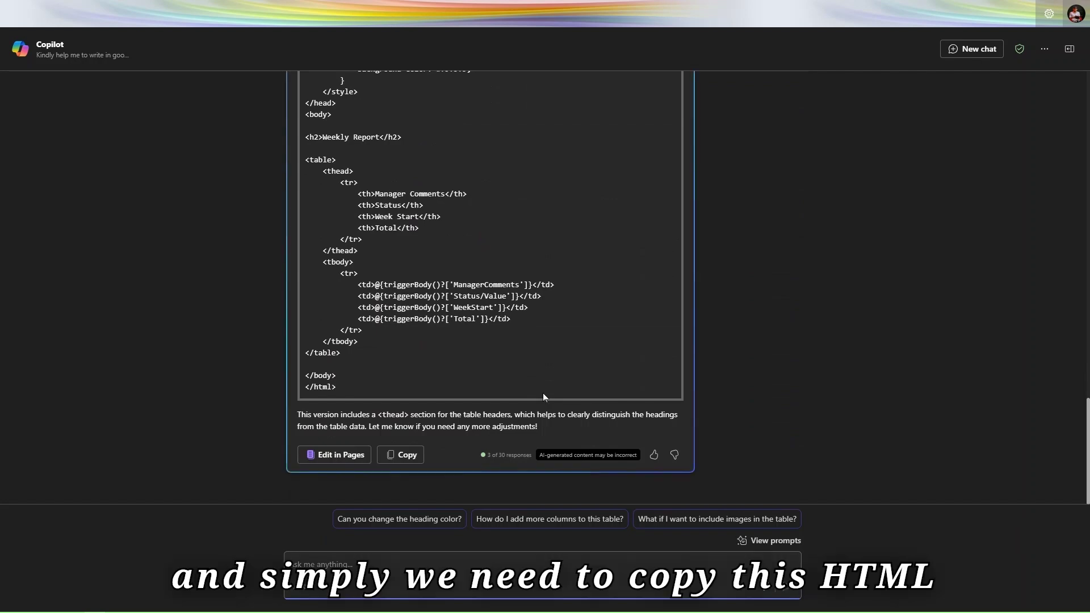
left_click_drag(338, 412, 306, 117)
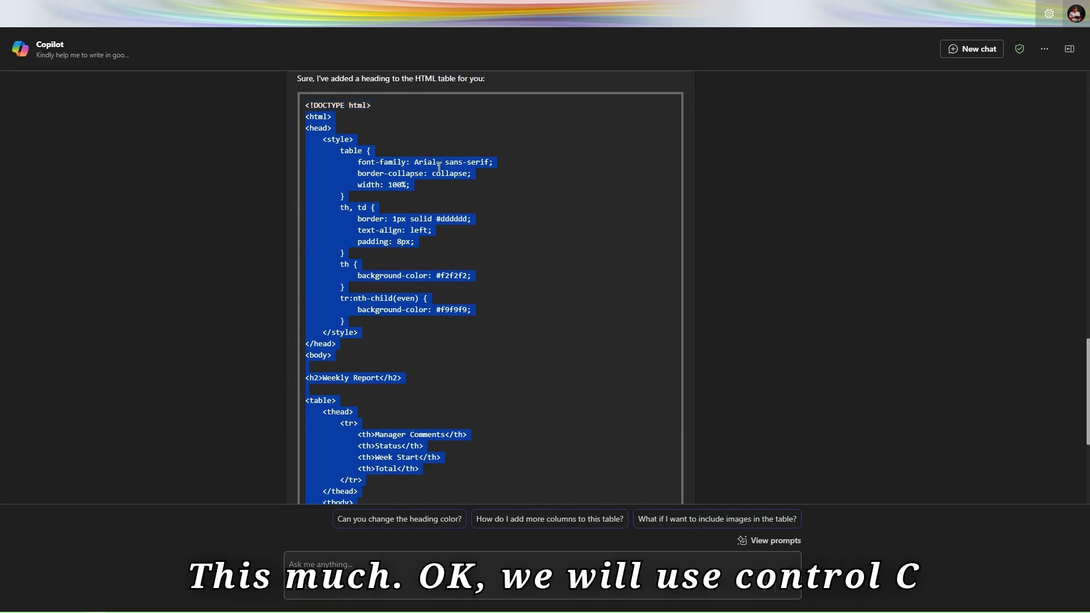
mouse_move(398, 5)
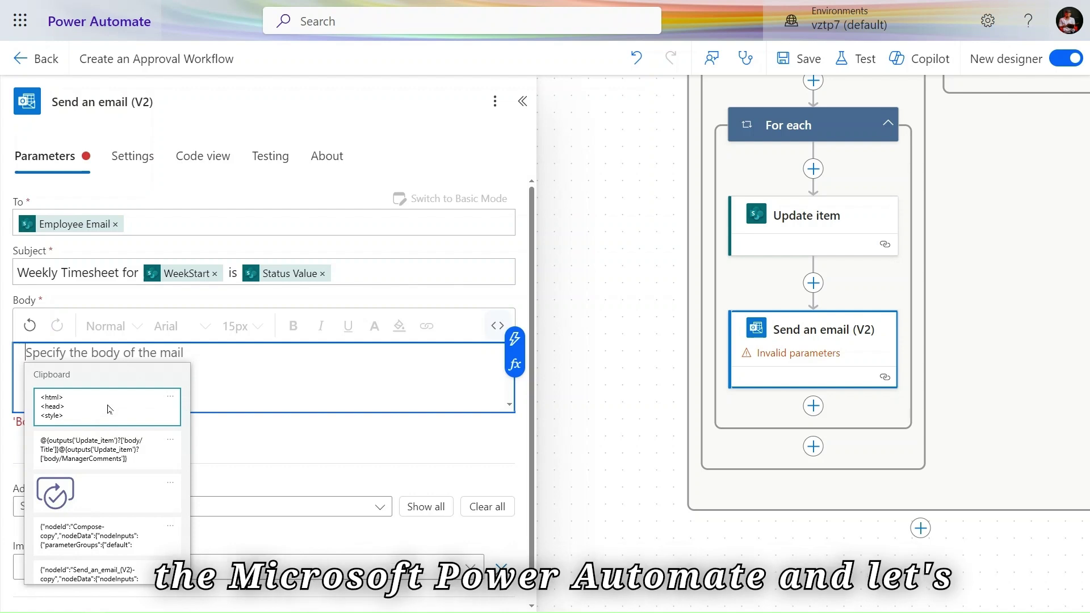
left_click(110, 409)
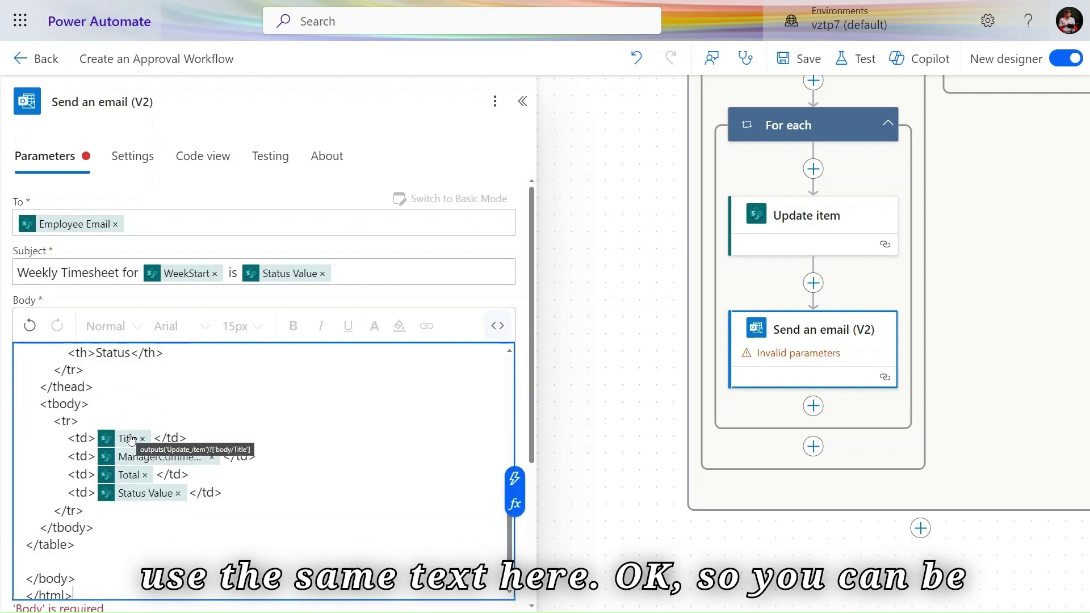
scroll(147, 458, "down", 1)
scroll(146, 458, "up", 5)
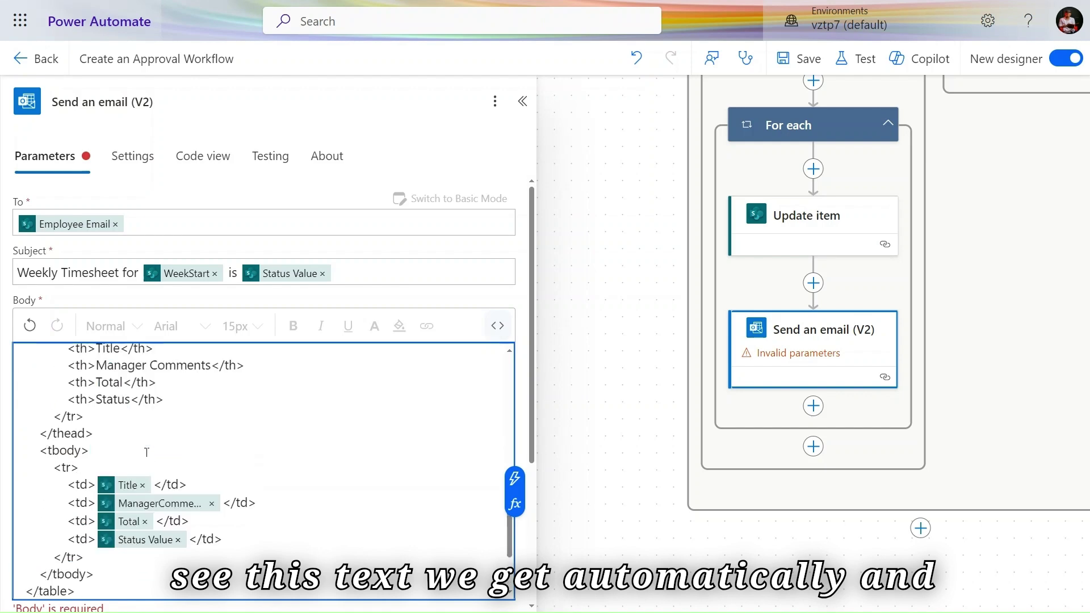
scroll(147, 452, "down", 5)
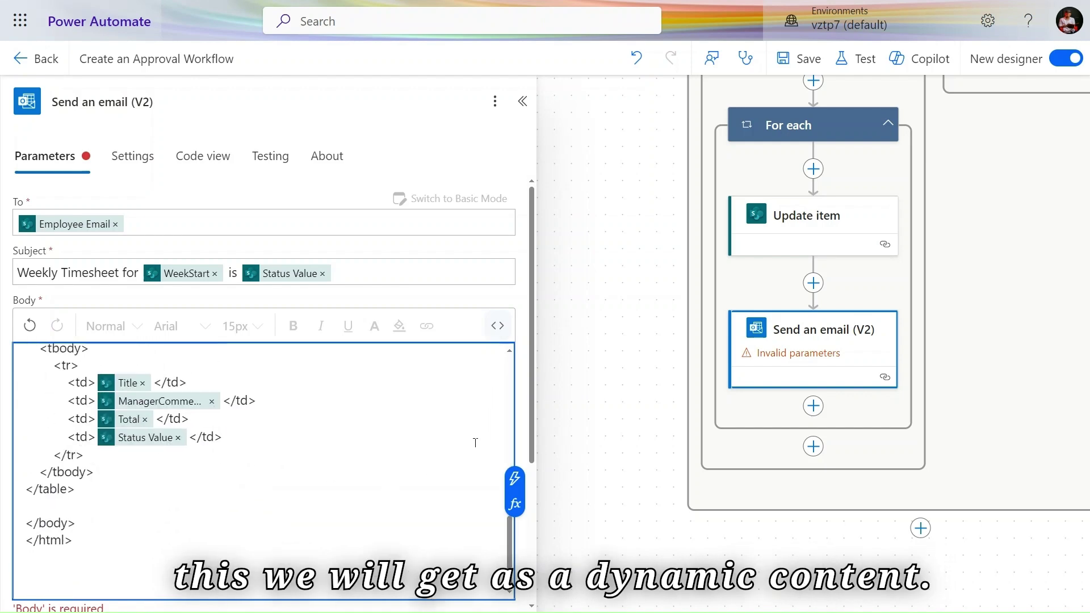
Step: Show all advanced parameters of the email action and look through them, including the Sensitivity options
scroll(478, 289, "down", 4)
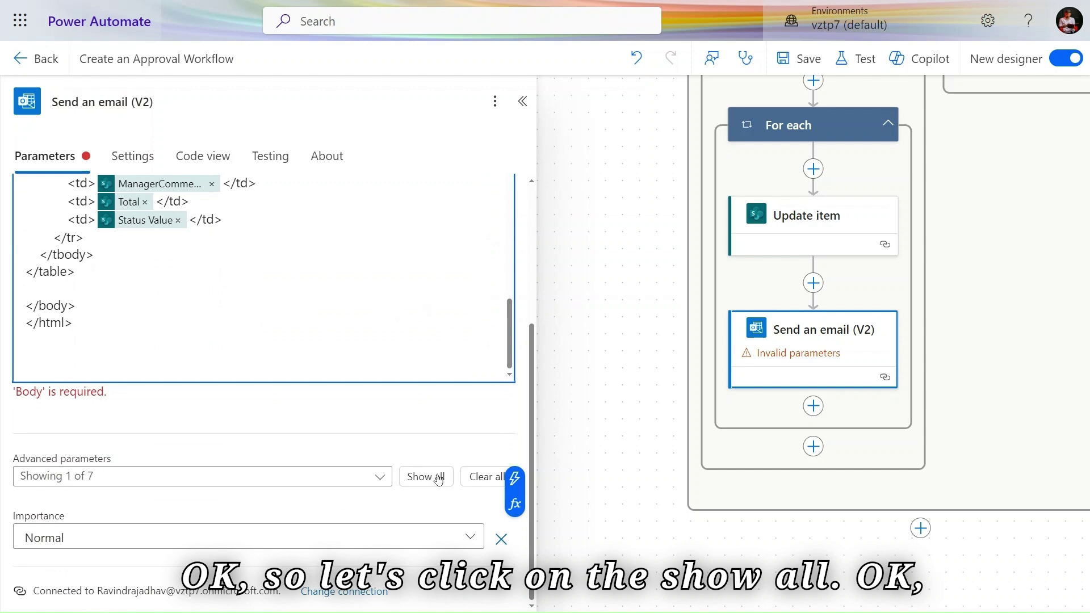
scroll(291, 415, "down", 6)
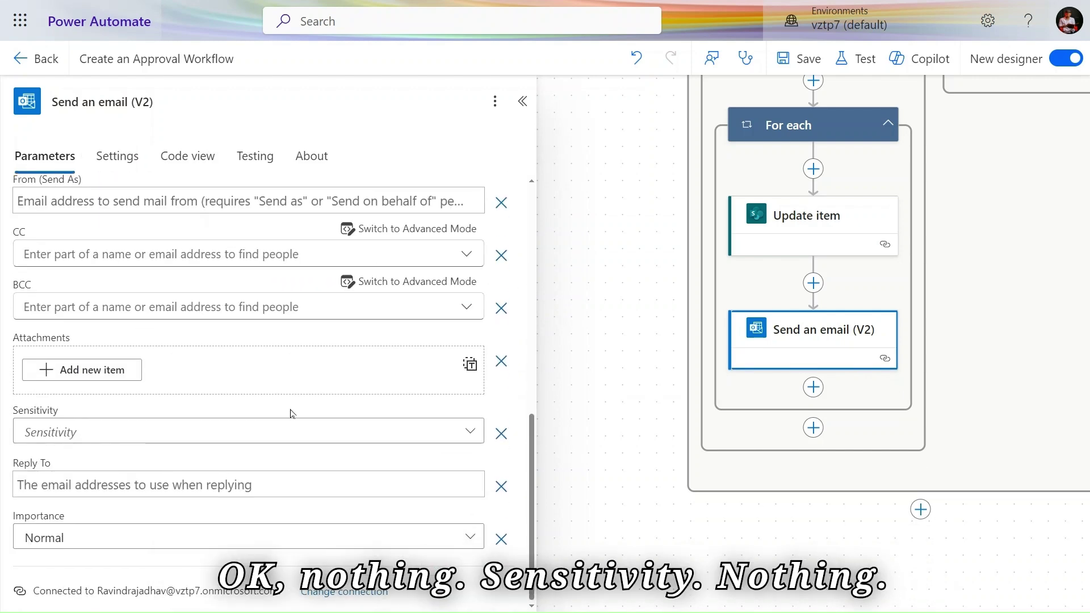
left_click(241, 428)
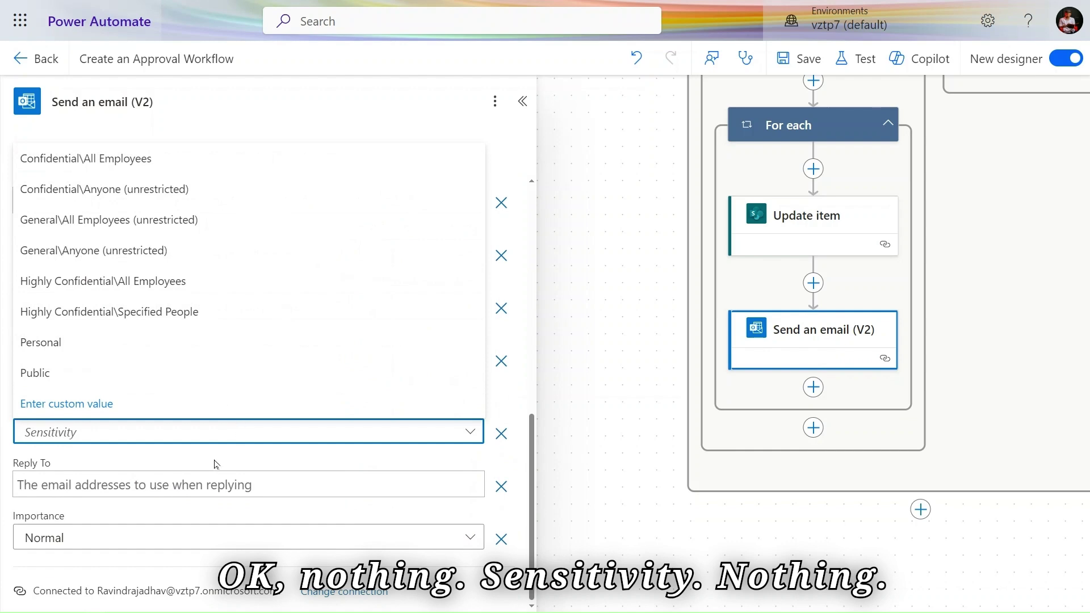
key("Escape")
scroll(222, 453, "up", 5)
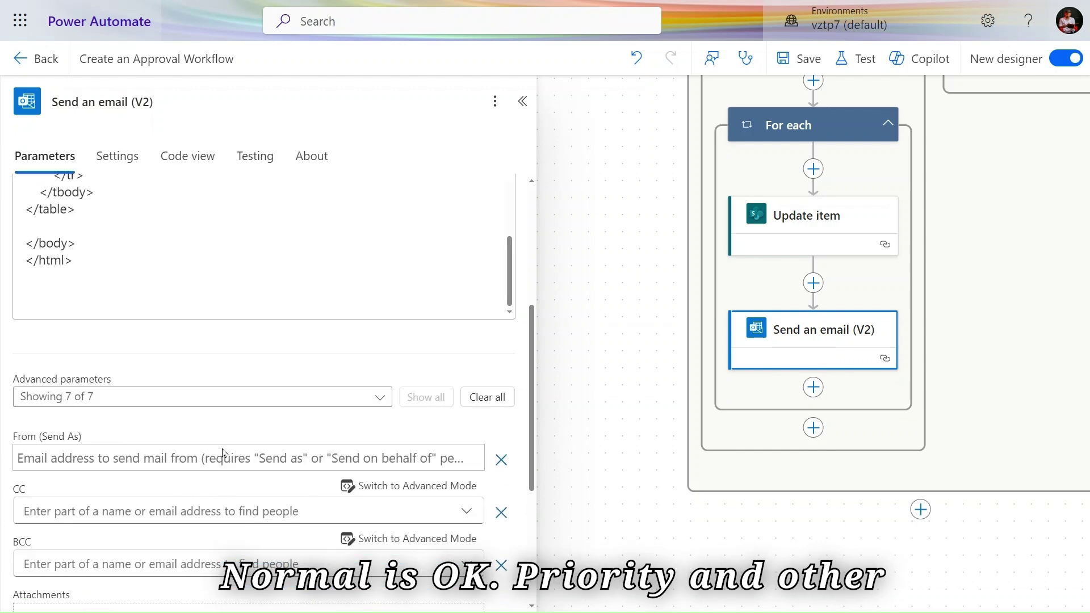
scroll(223, 453, "down", 5)
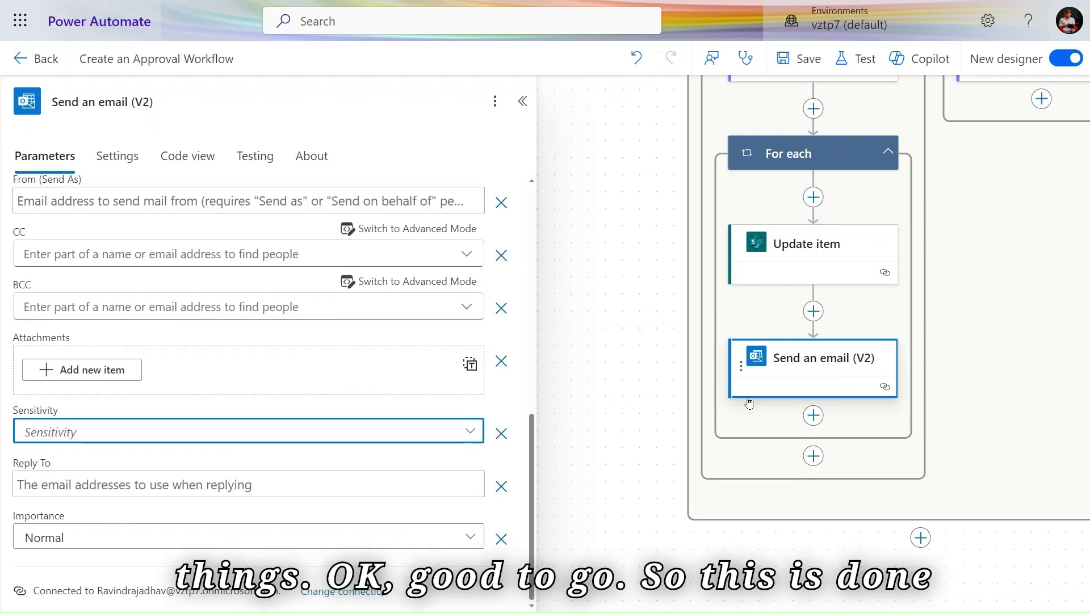
Step: Add a SharePoint Update item action below Manager Comment in the False branch, searching for "update sharepoint item"
left_click_drag(978, 356, 862, 468)
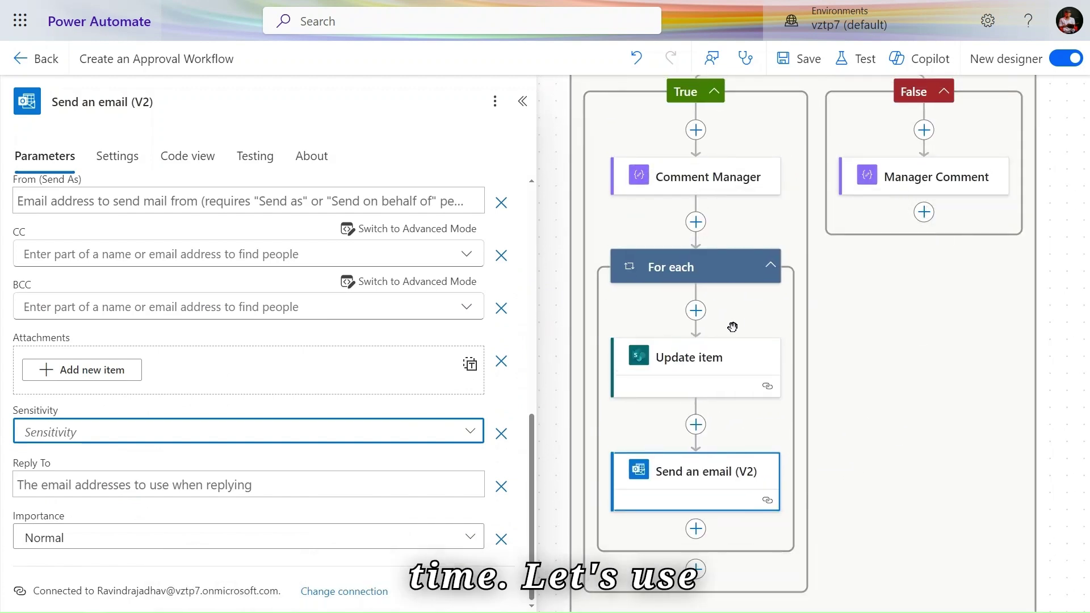
left_click(924, 212)
left_click(968, 222)
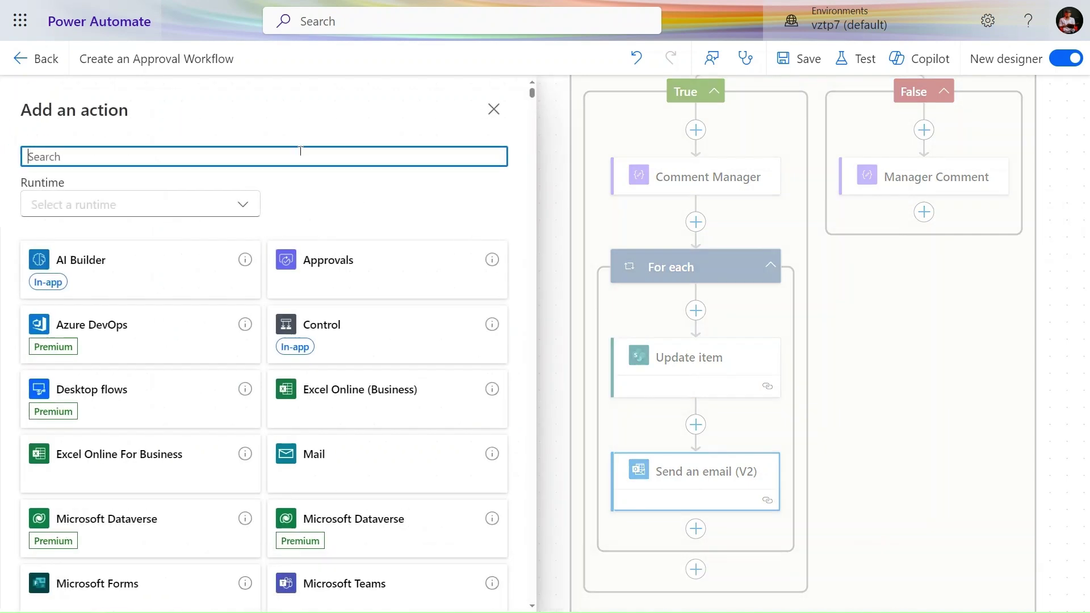
type("update")
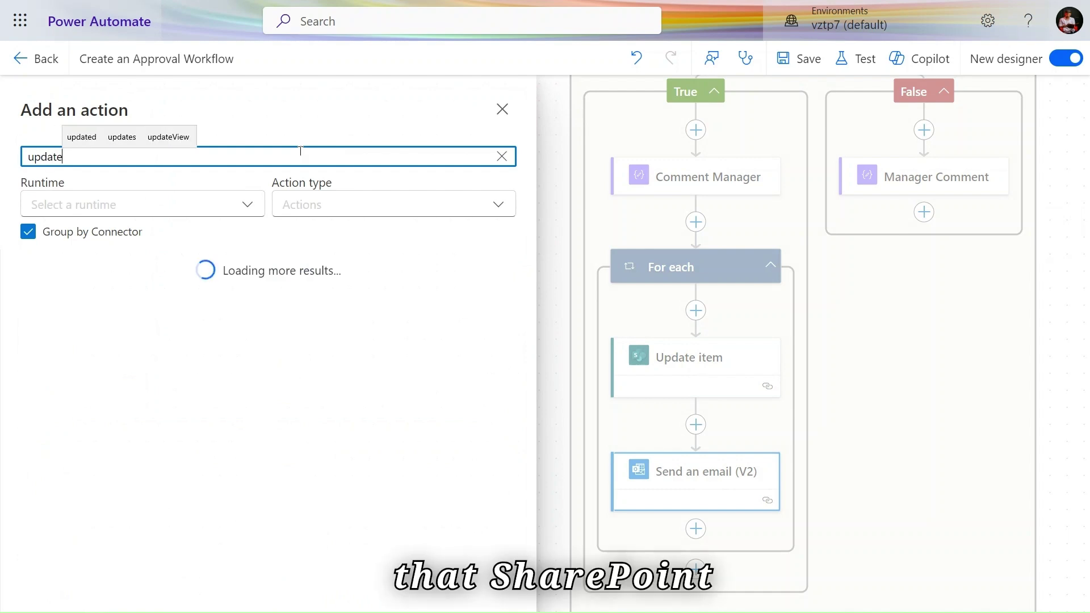
type(" sharepoint item")
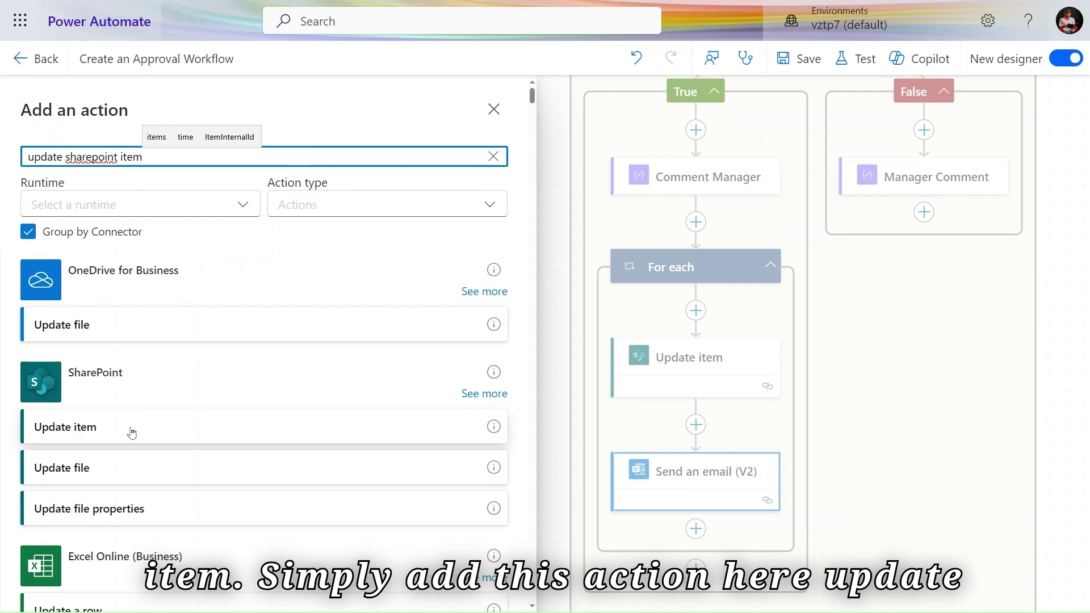
left_click(132, 433)
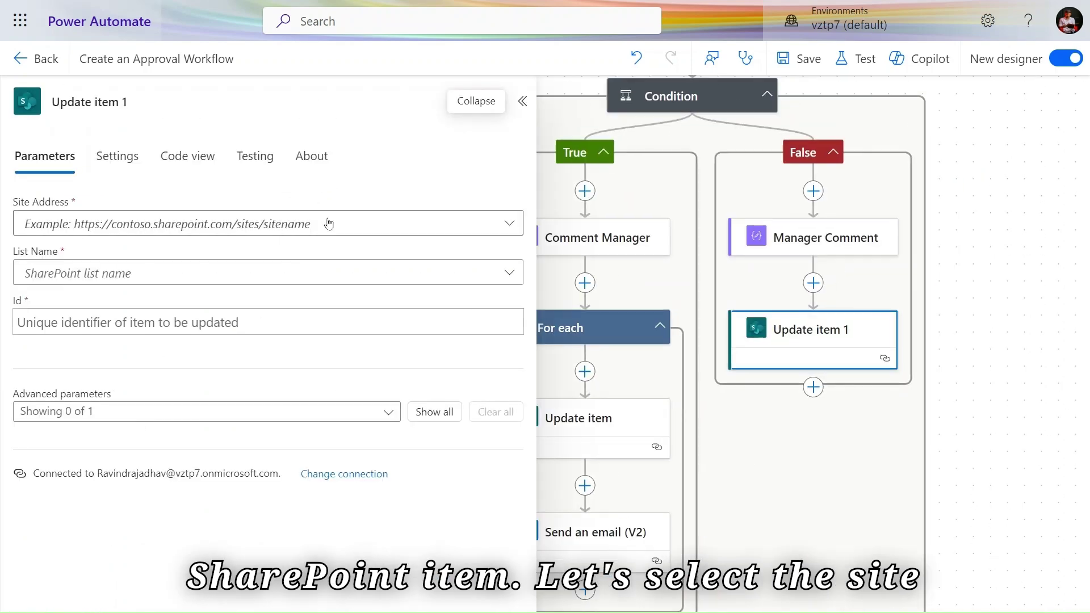
Step: Point the False-branch update action to the TimesheetPowerApp site and TimeEntries list, with the dynamic ID value as its Id
left_click(328, 224)
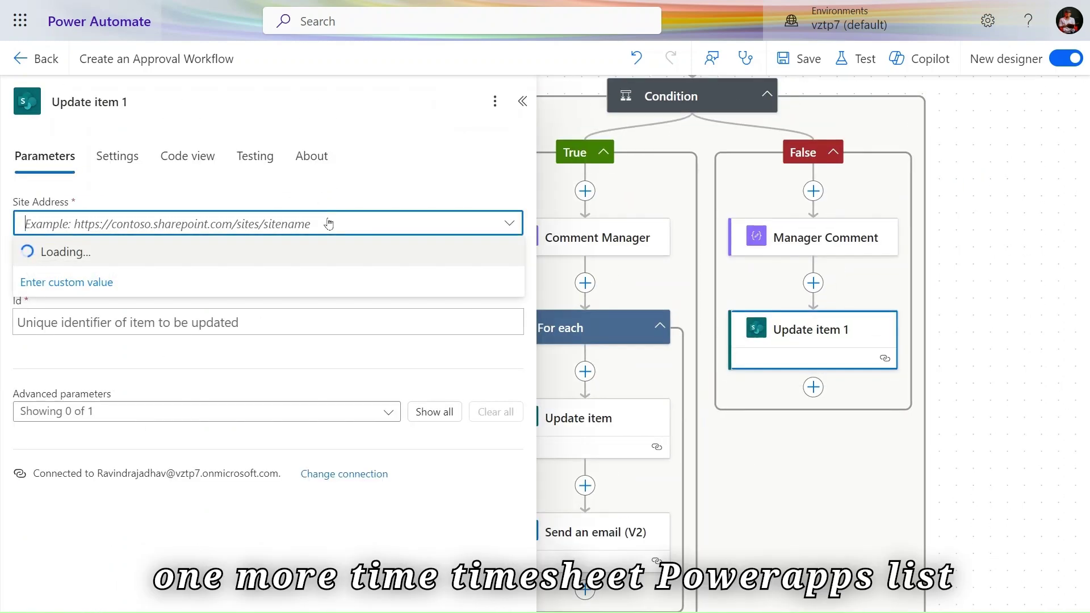
left_click(182, 504)
left_click(325, 271)
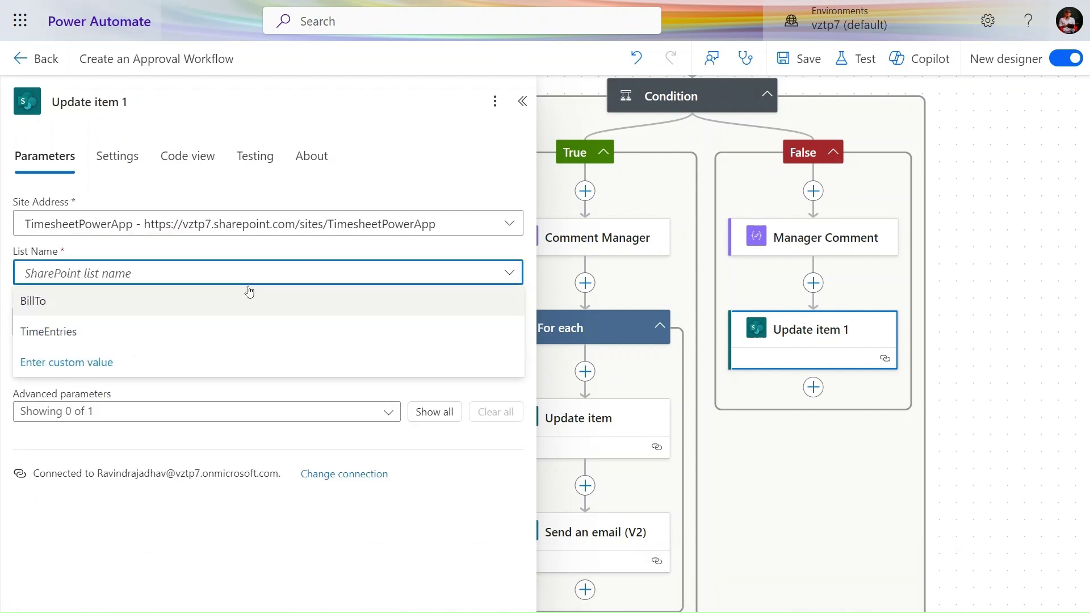
left_click(141, 331)
left_click(510, 322)
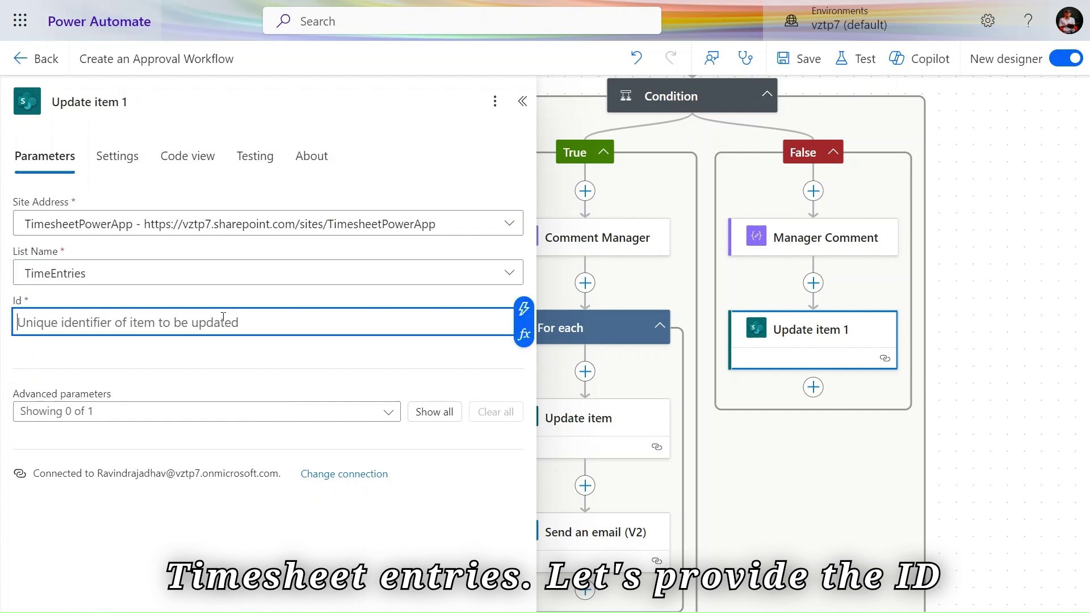
left_click(532, 314)
left_click(595, 408)
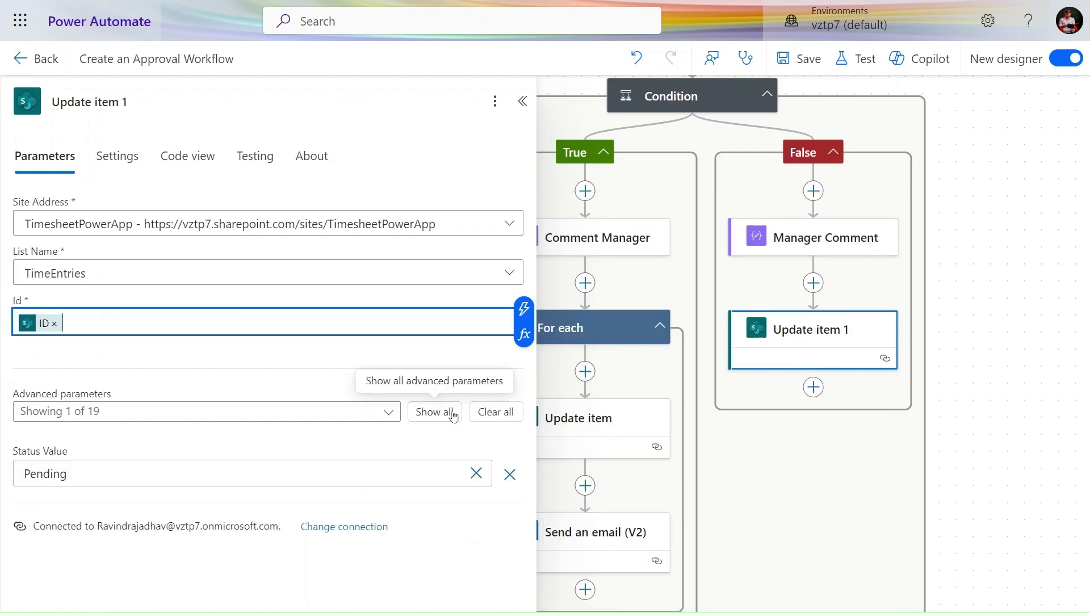
Step: Show all advanced parameters of the False-branch update action and set ManagerComments to the Outputs of Manager Comment
left_click(434, 412)
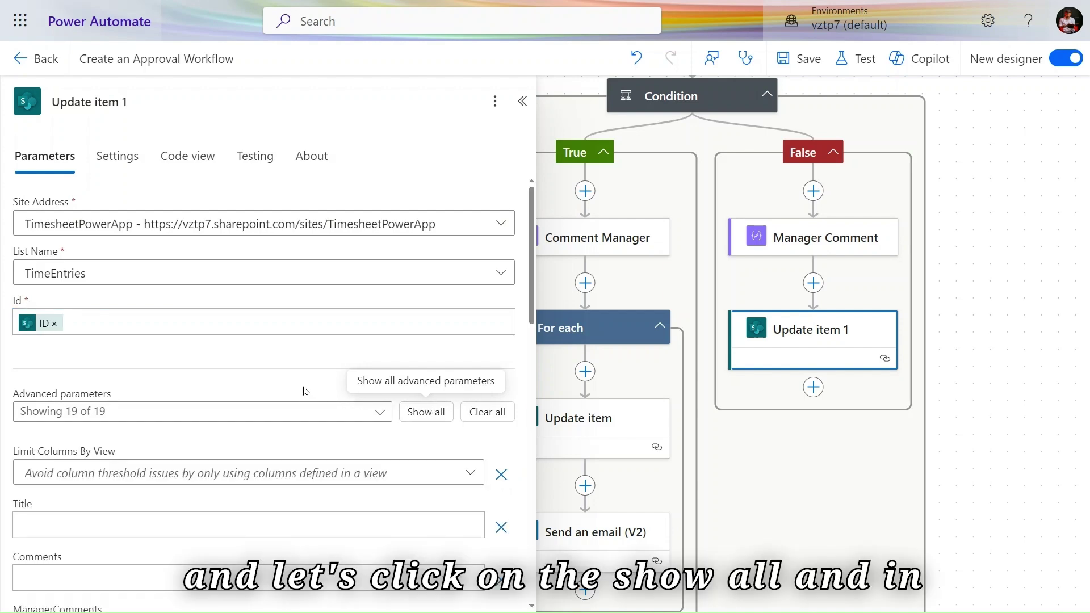
scroll(304, 390, "down", 3)
left_click(79, 400)
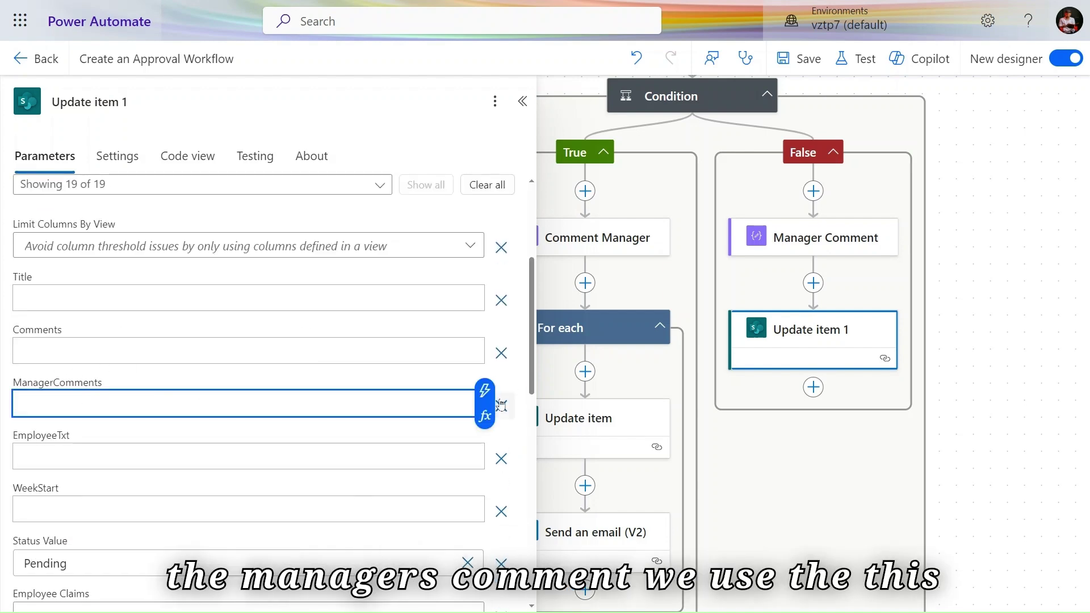
left_click(484, 391)
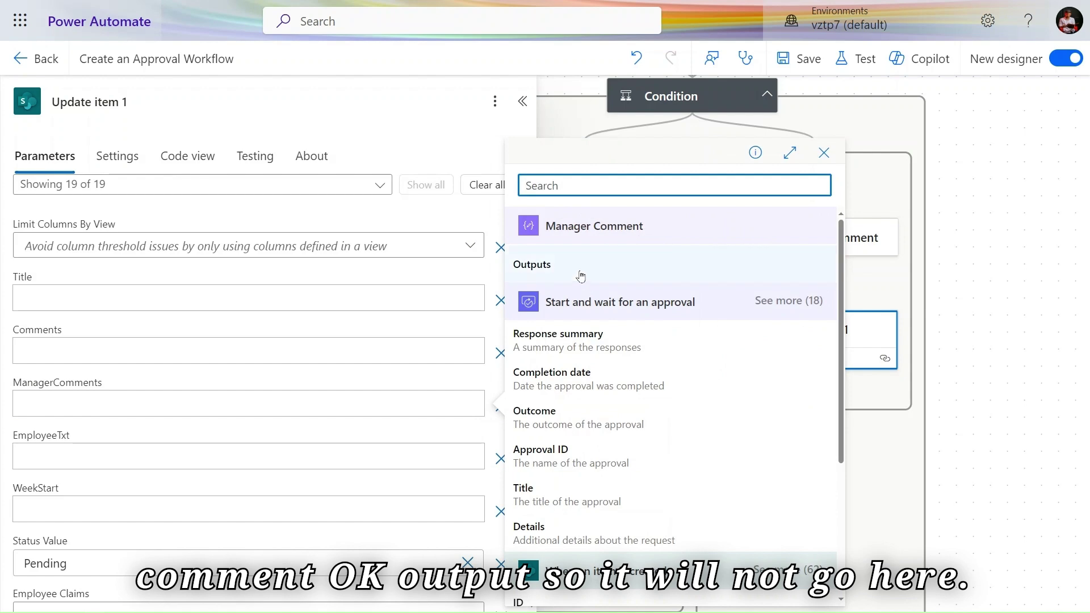
left_click(580, 275)
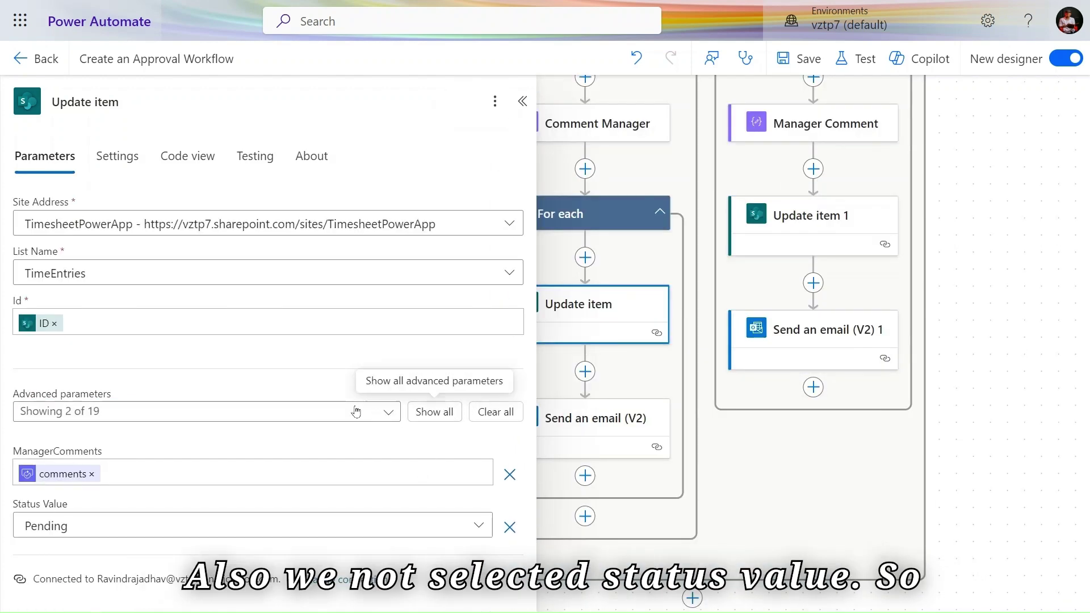
Step: In the True-branch Update item, show all parameters and set Status Value to a custom value using the approval's dynamic Outcome
left_click(435, 412)
scroll(356, 415, "down", 10)
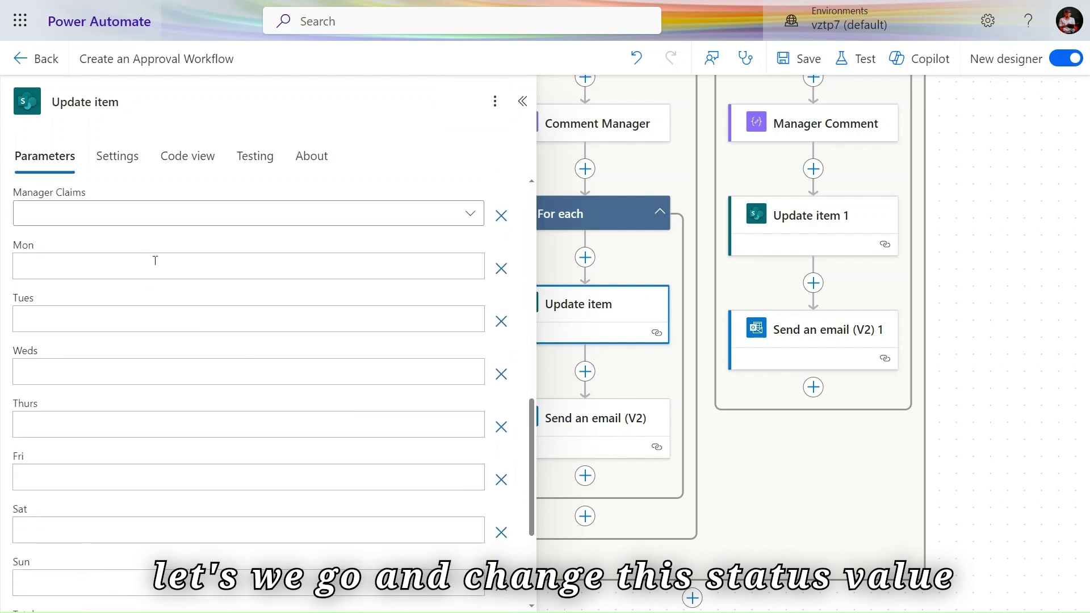
scroll(155, 260, "up", 2)
left_click(170, 222)
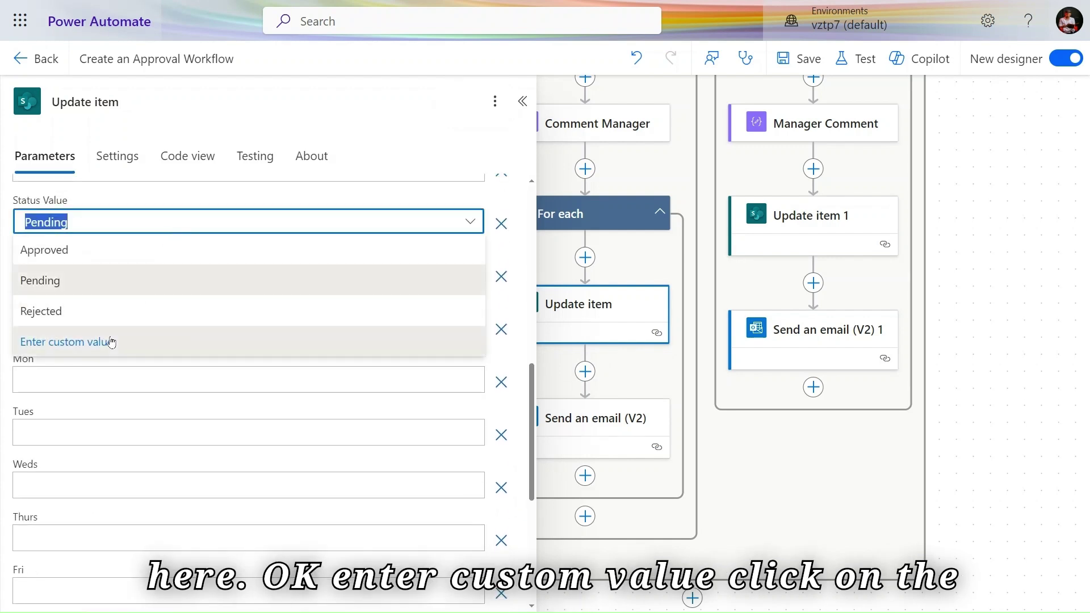
left_click(112, 342)
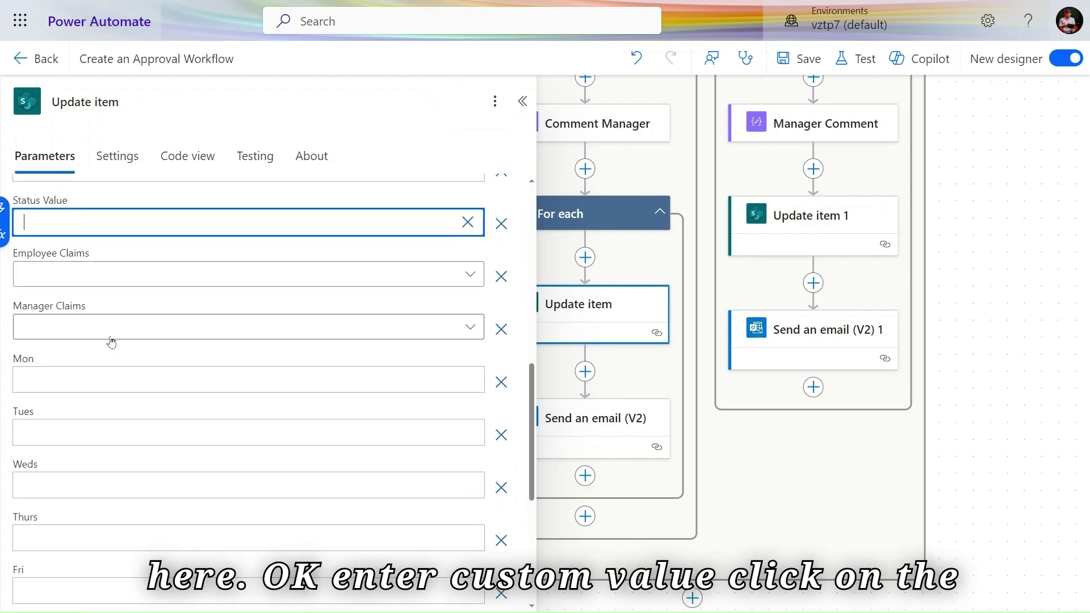
left_click(5, 212)
scroll(590, 427, "down", 1)
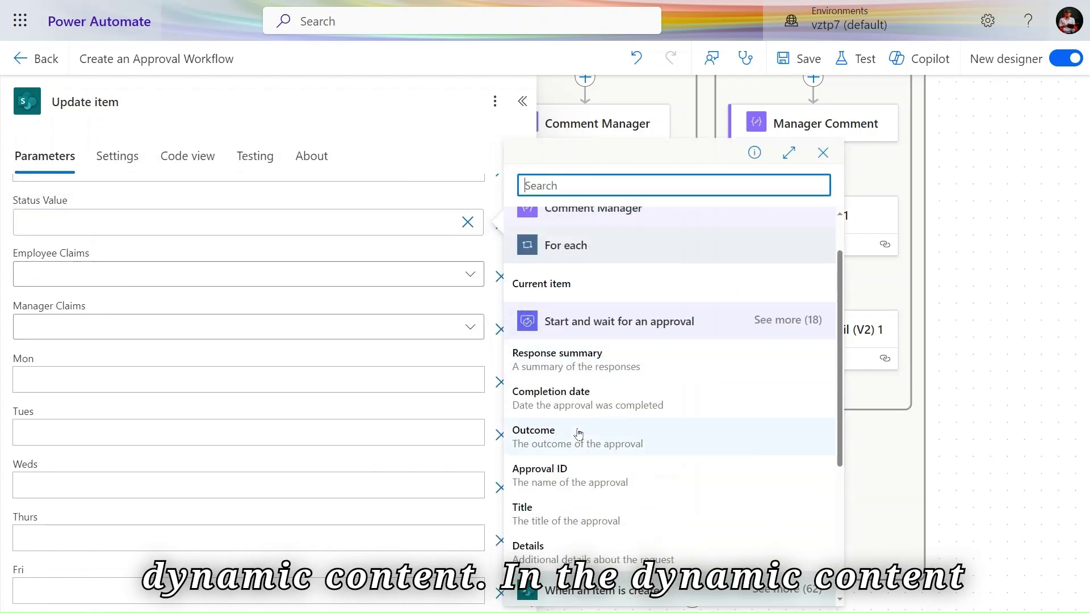
left_click(575, 437)
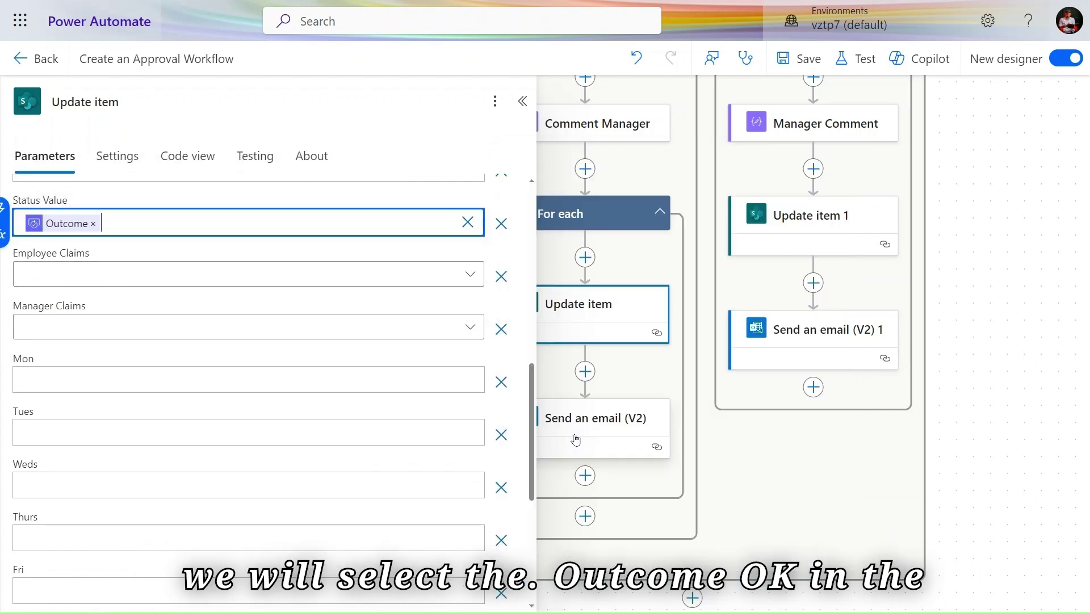
Step: Set the Status Value of the False-branch Update item 1 to a custom value using the approval's dynamic Outcome
left_click(830, 228)
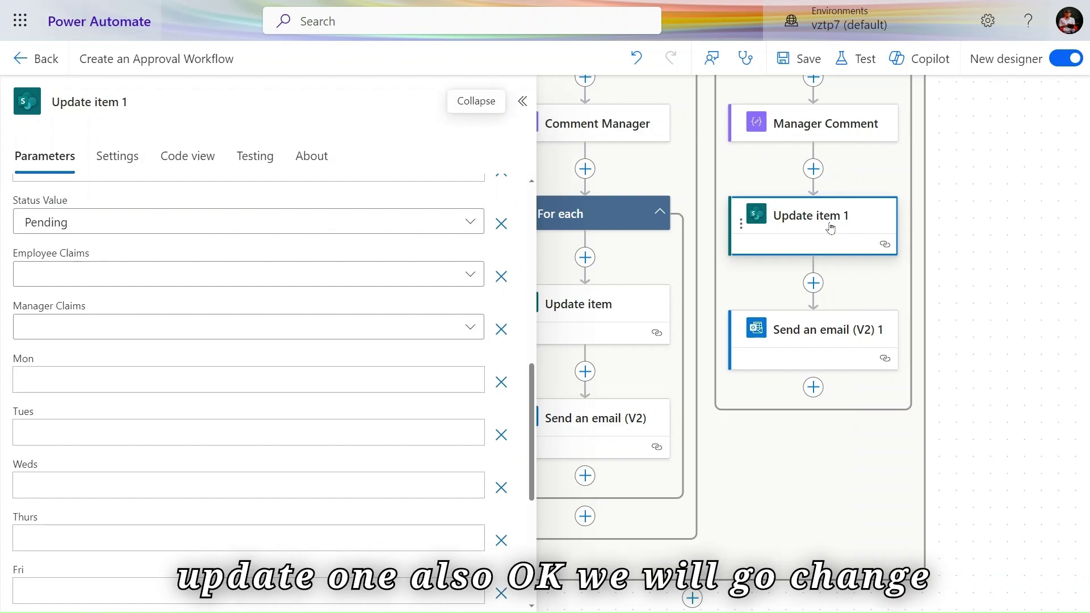
left_click(186, 226)
left_click(58, 342)
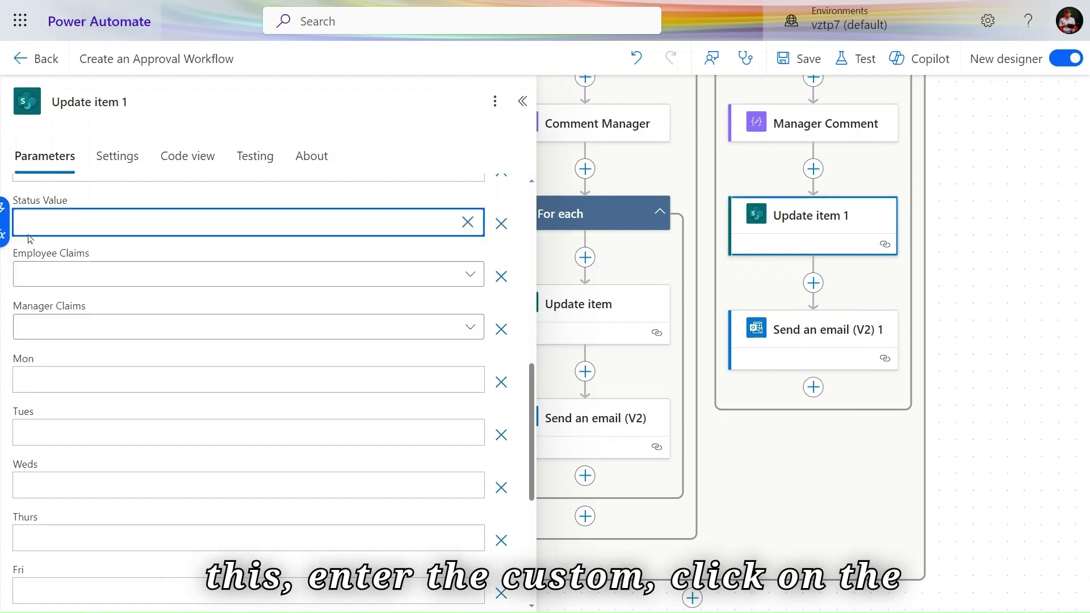
left_click(4, 209)
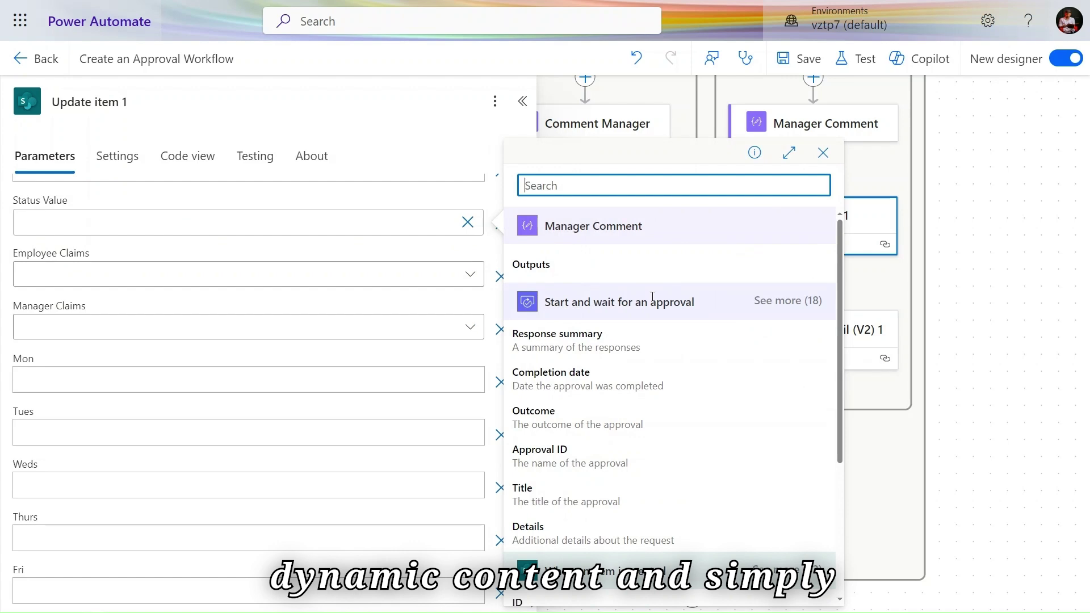
left_click(627, 430)
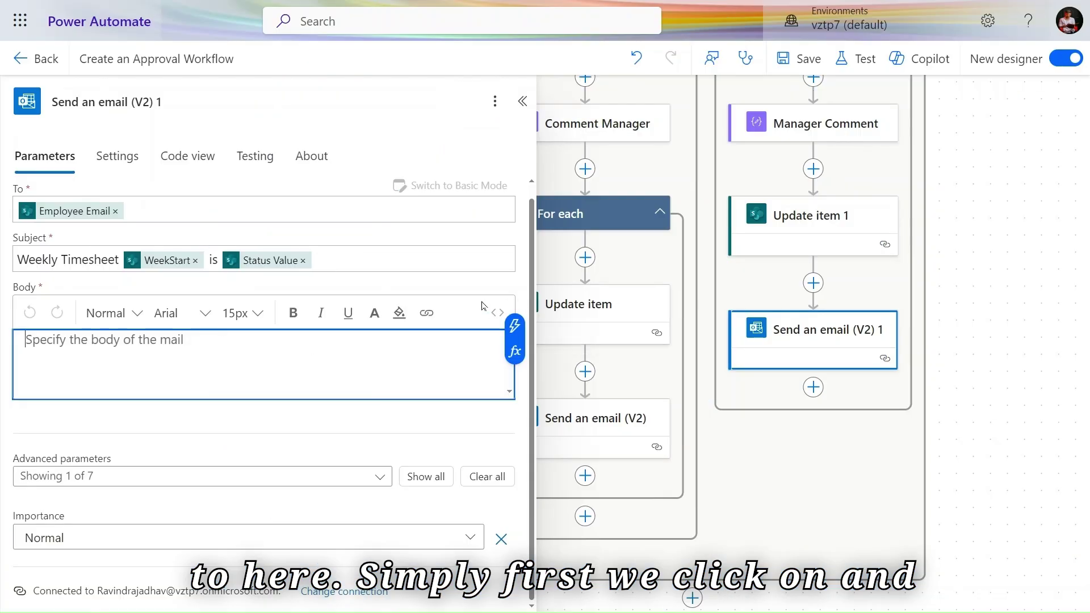
Step: Insert the HTML table code into the False-branch email's body in code view and save the flow
left_click(492, 314)
left_click(359, 351)
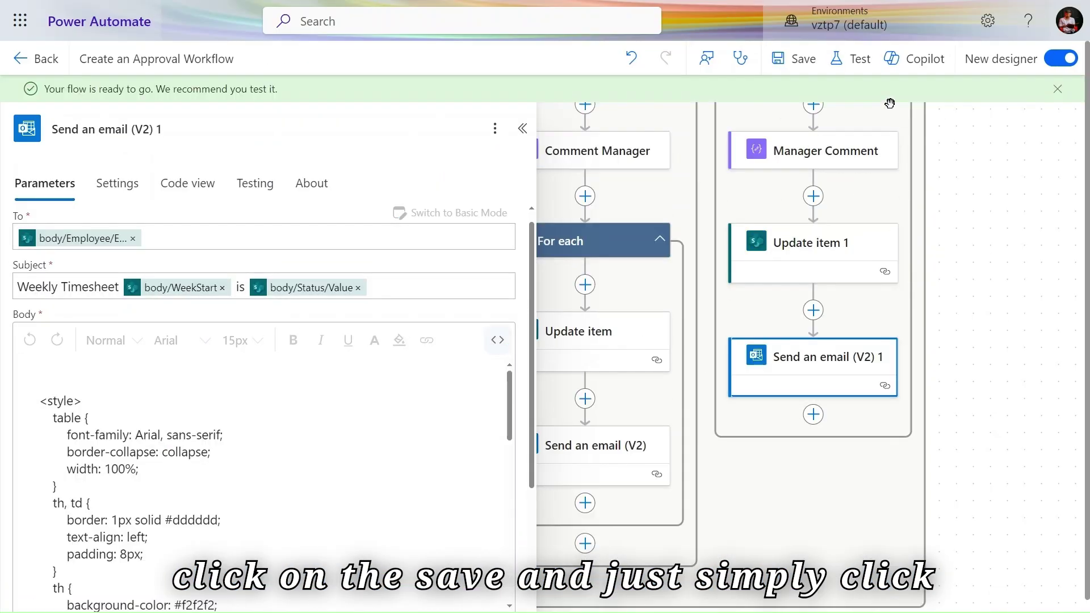
Step: Start a manual test of the flow and switch to the TimeEntries list in SharePoint
left_click(842, 61)
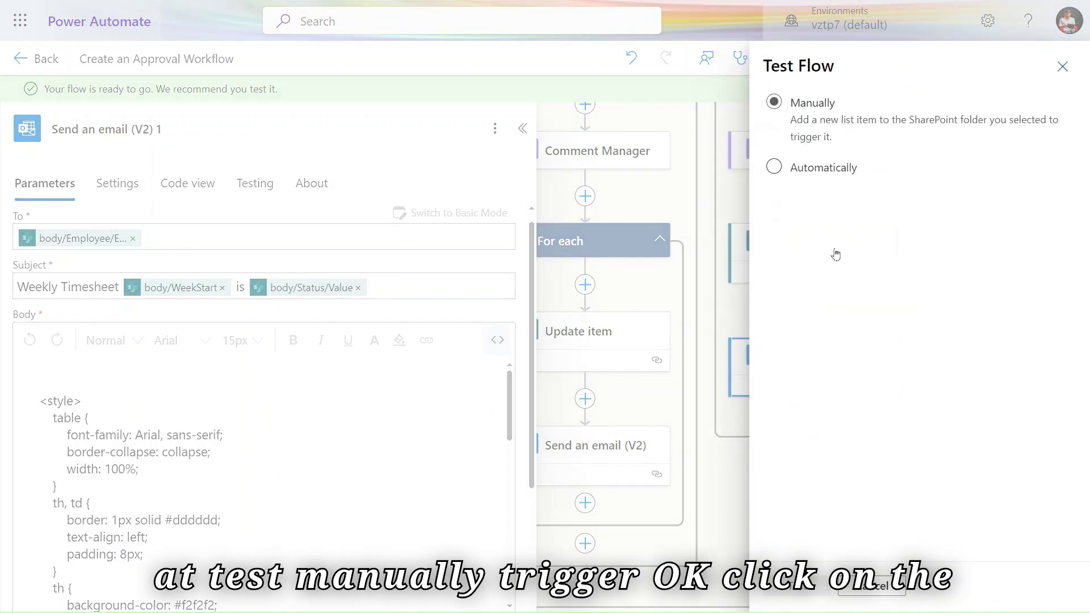
left_click(796, 586)
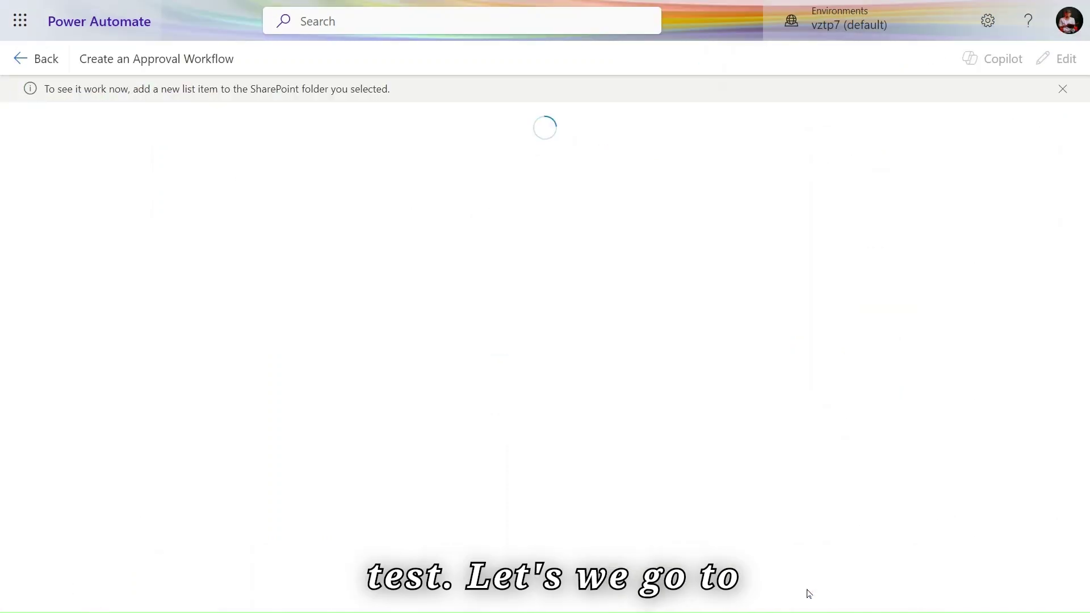
mouse_move(311, 4)
left_click(200, 12)
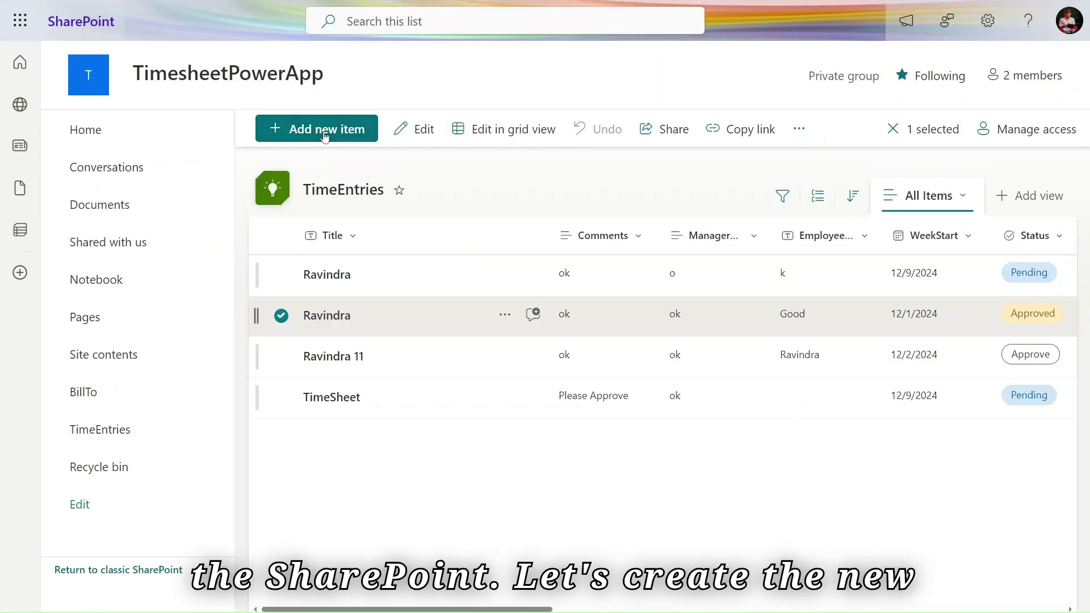
Step: Create a new TimeEntries item with the title "Timesheet Request"
left_click(325, 136)
left_click(301, 212)
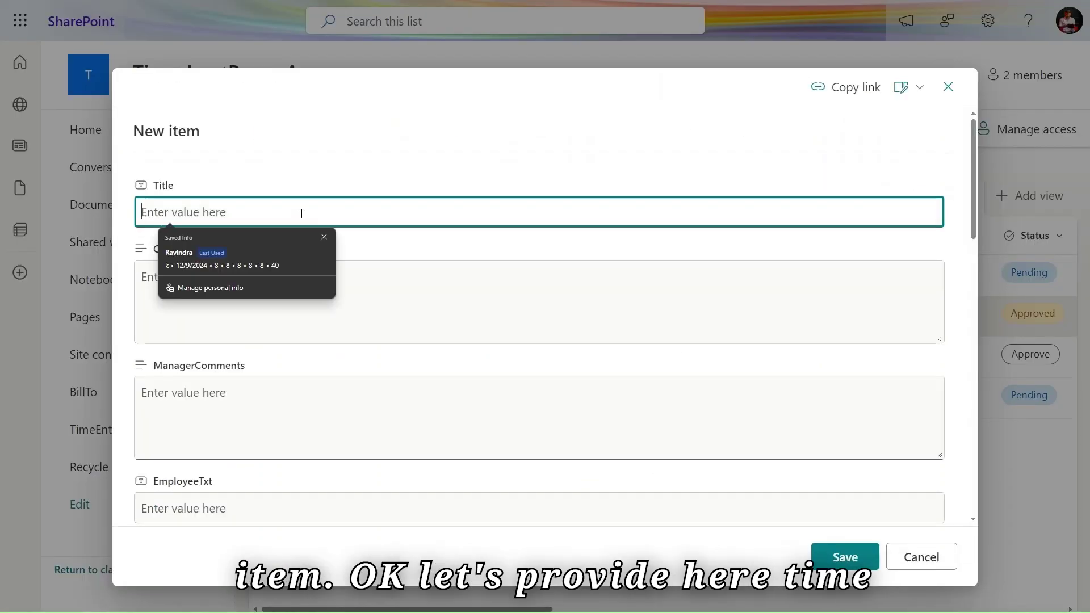
type("Time")
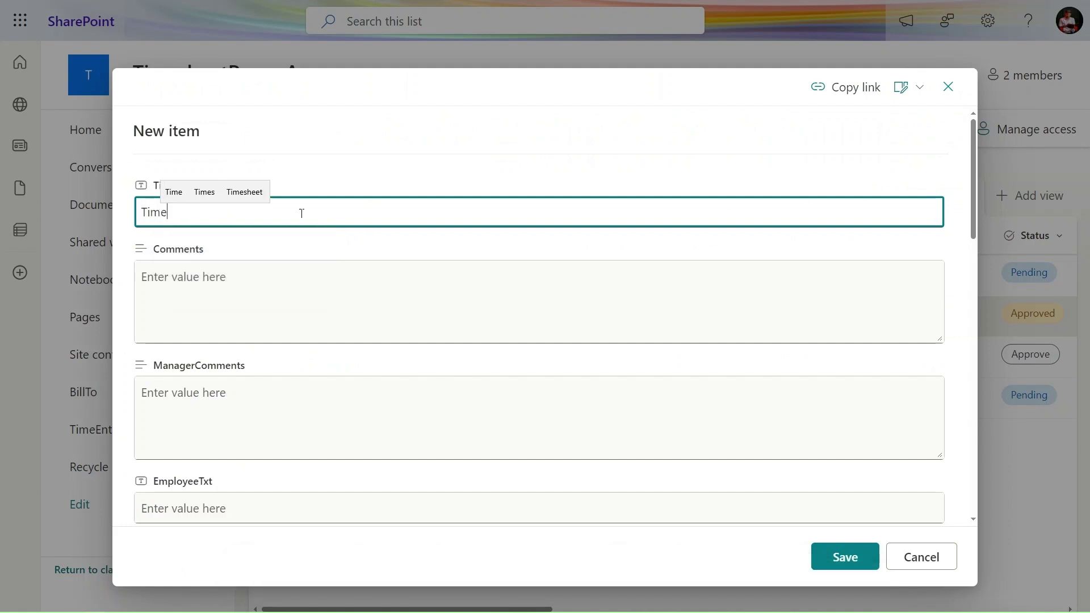
type("sheet ")
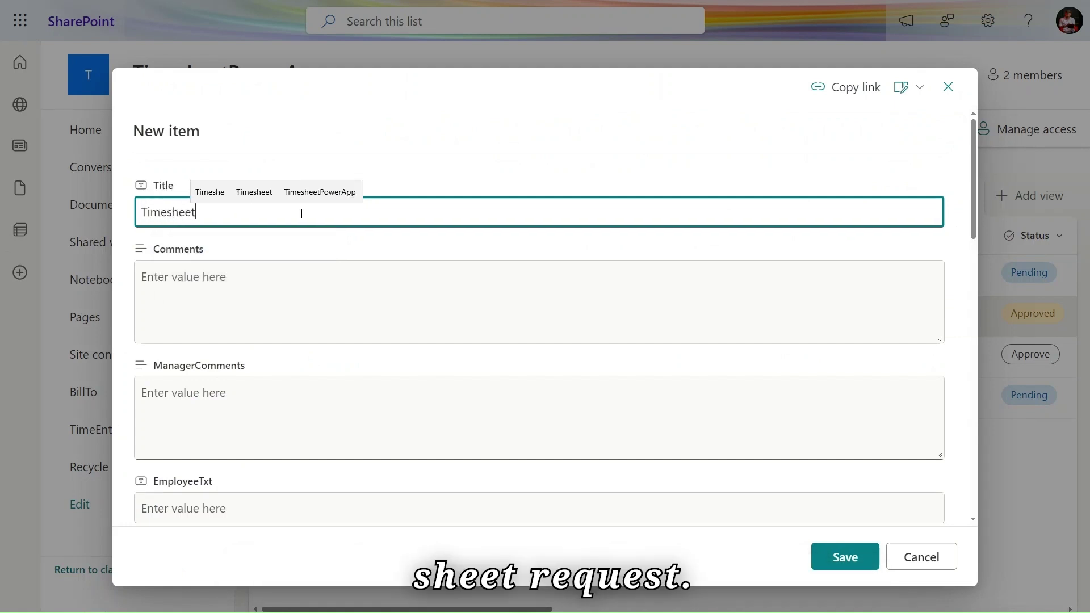
type("Request")
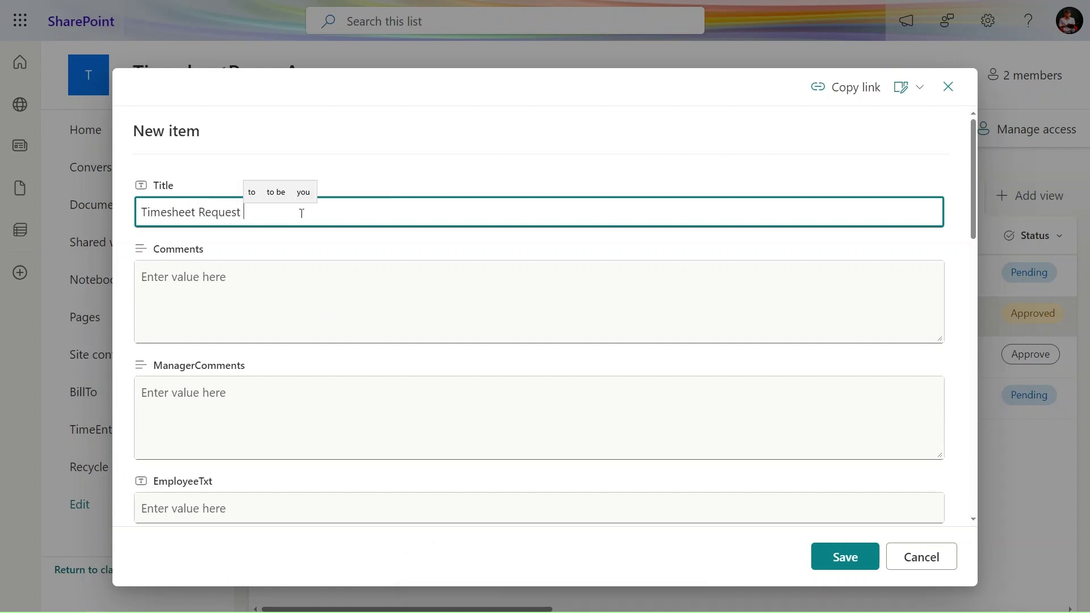
key("BackSpace")
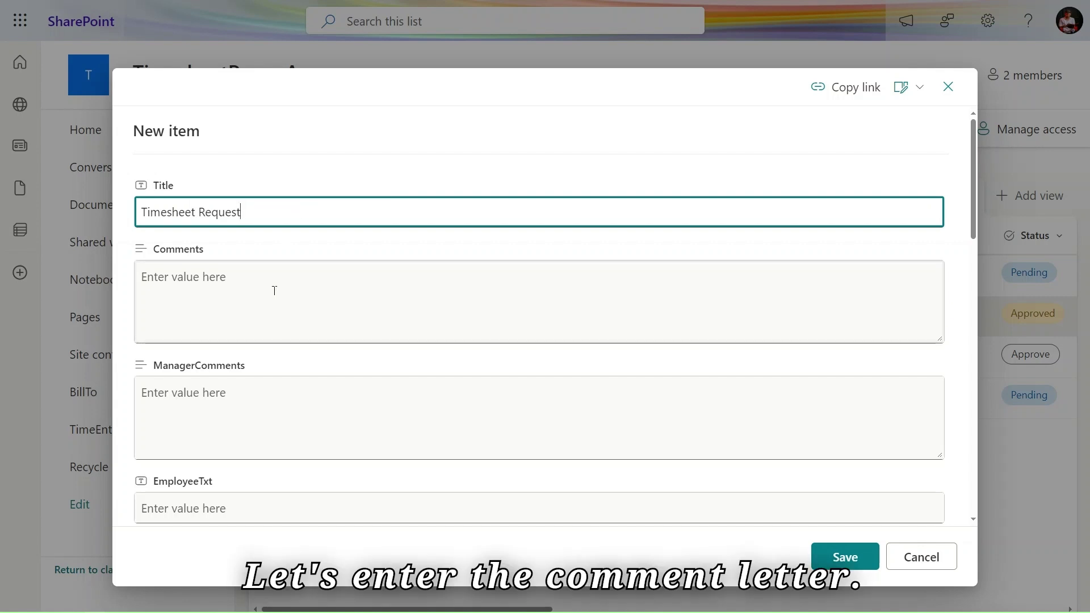
Step: Complete the item with comment "Please Approve", WeekStart 12/9/2024, 8 hours for Monday to Friday, total 40 and the available BillTo option, and save it
left_click(272, 287)
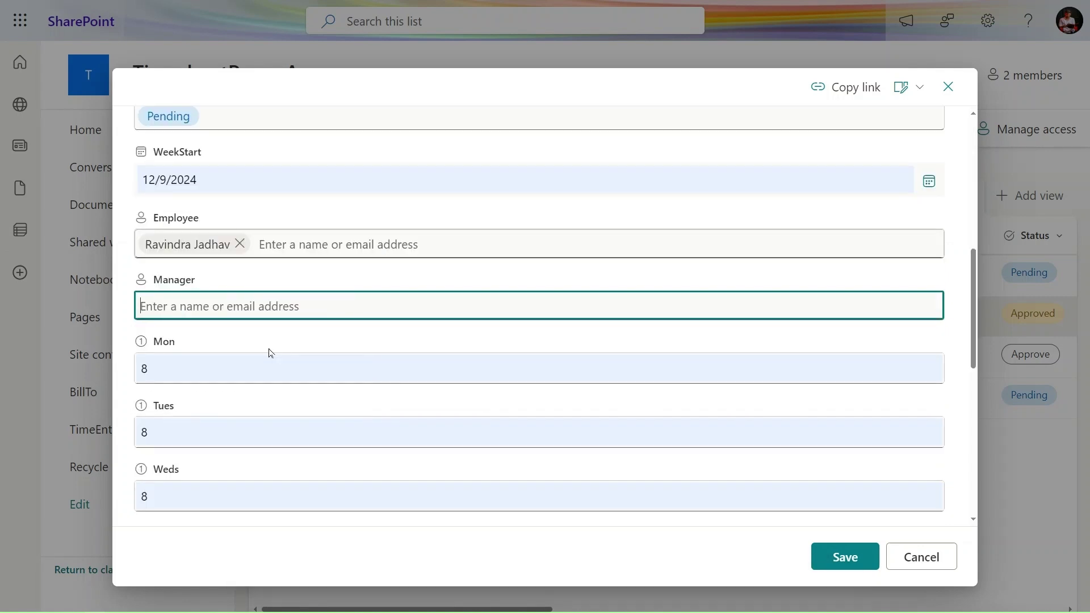
scroll(269, 353, "down", 9)
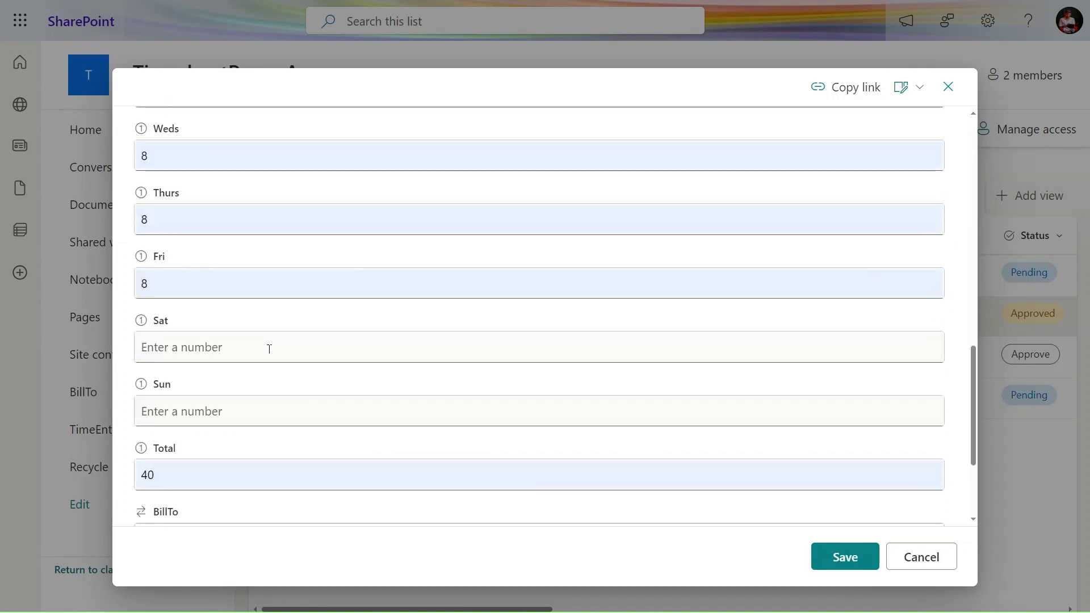
left_click(254, 370)
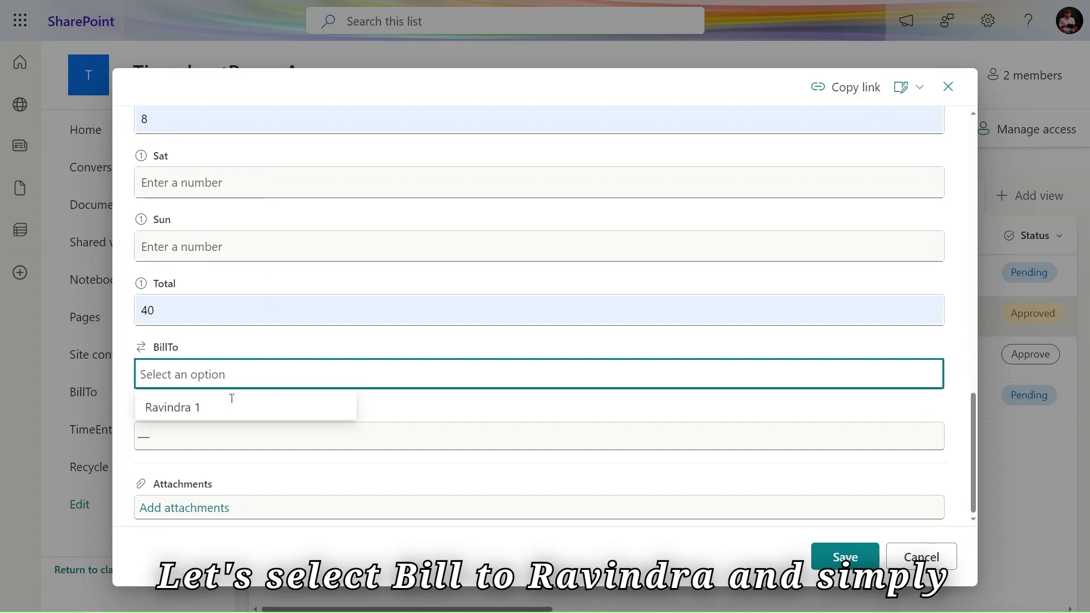
left_click(170, 406)
left_click(835, 561)
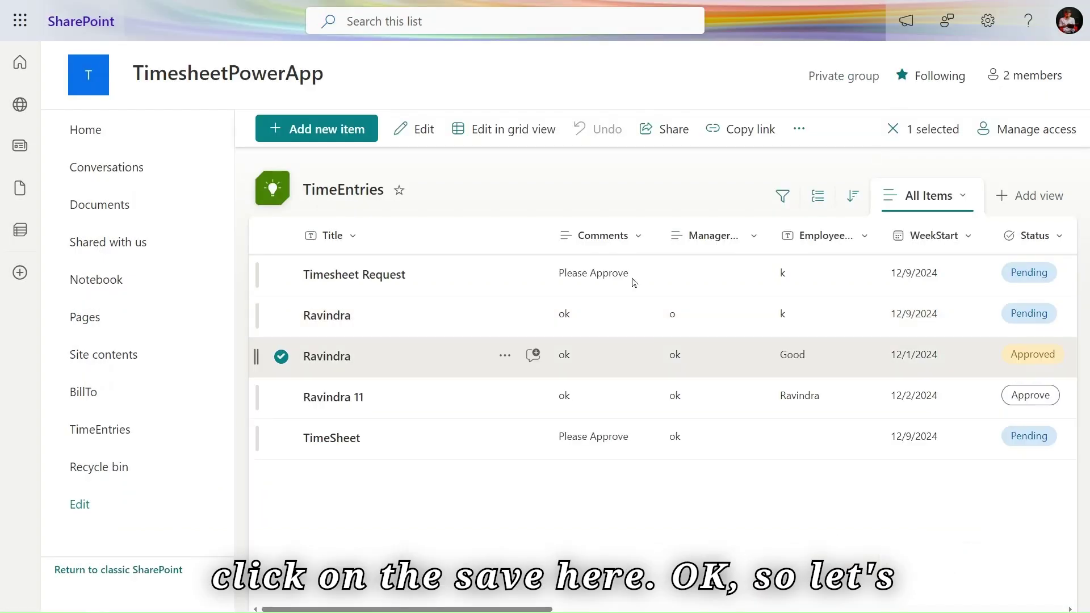
Step: Check the running flow in Power Automate, and open the new timesheet approval request email for week 2024-12-09 in Outlook
left_click(337, 5)
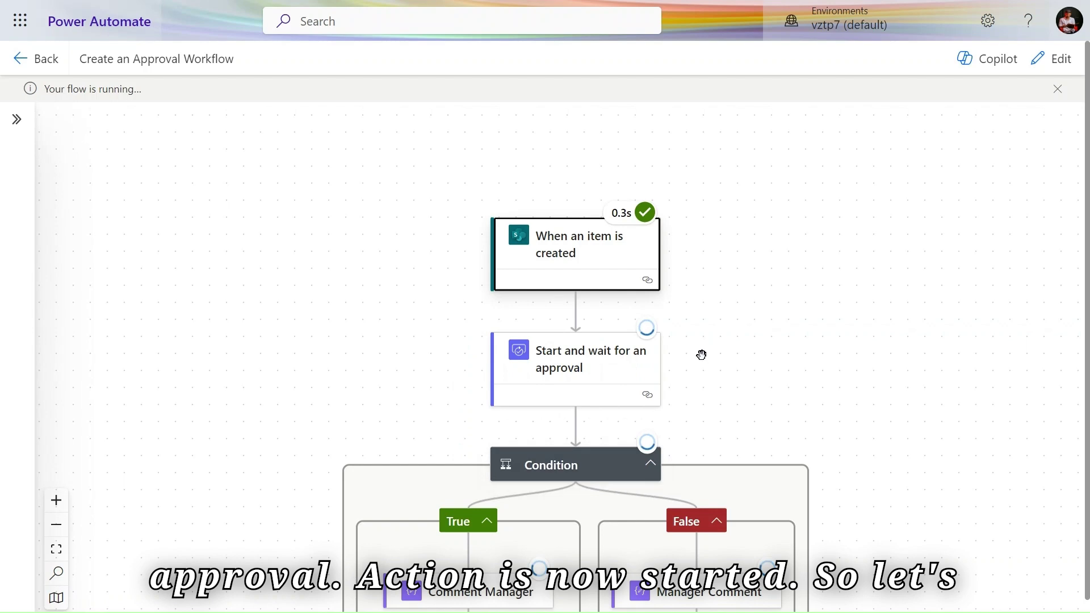
mouse_move(536, 0)
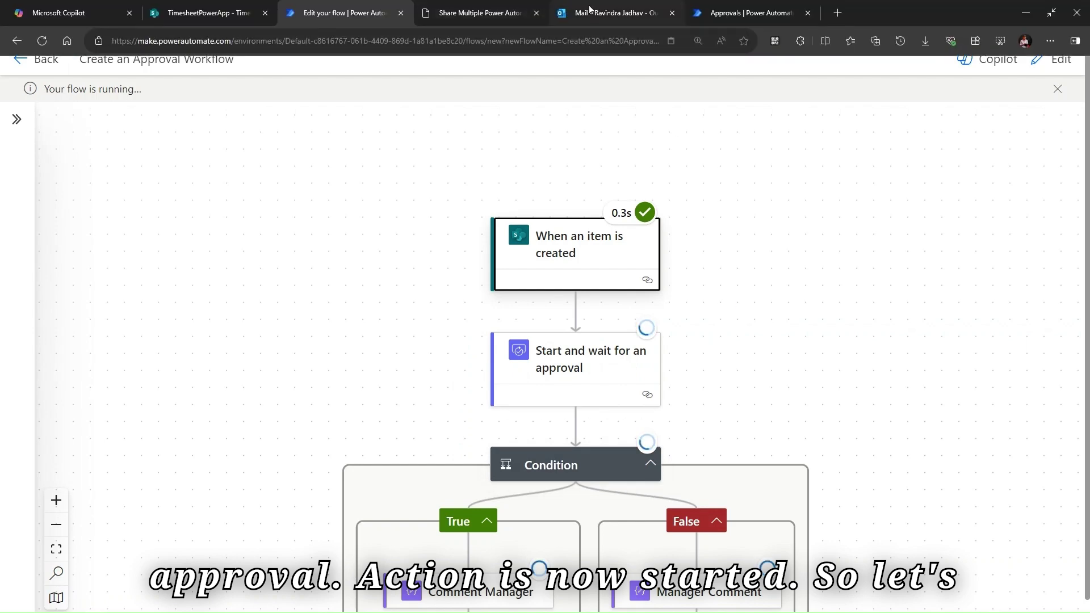
left_click(590, 9)
left_click(114, 169)
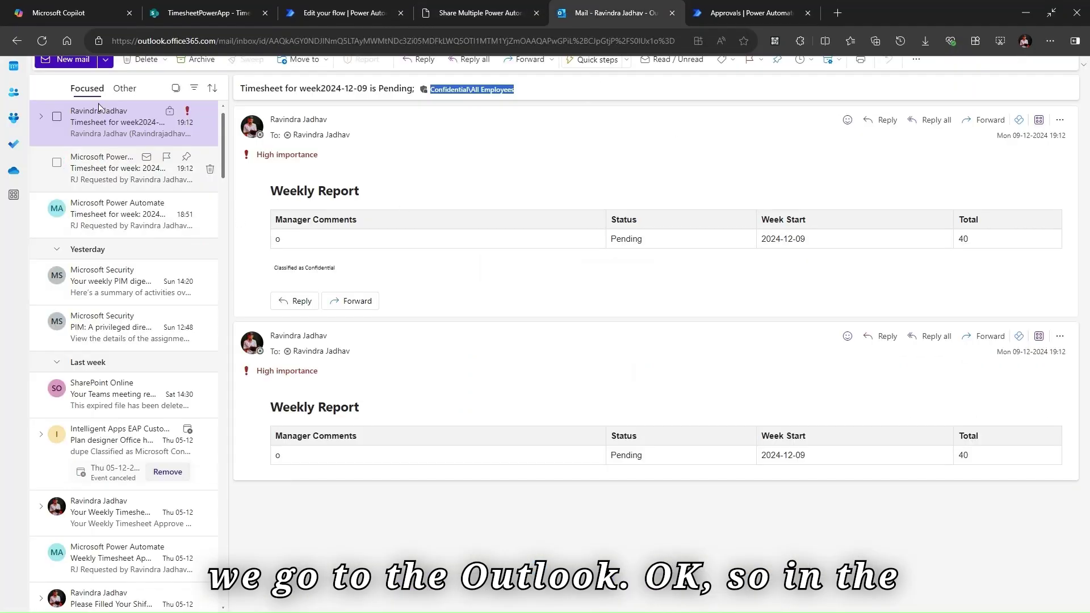
left_click(108, 139)
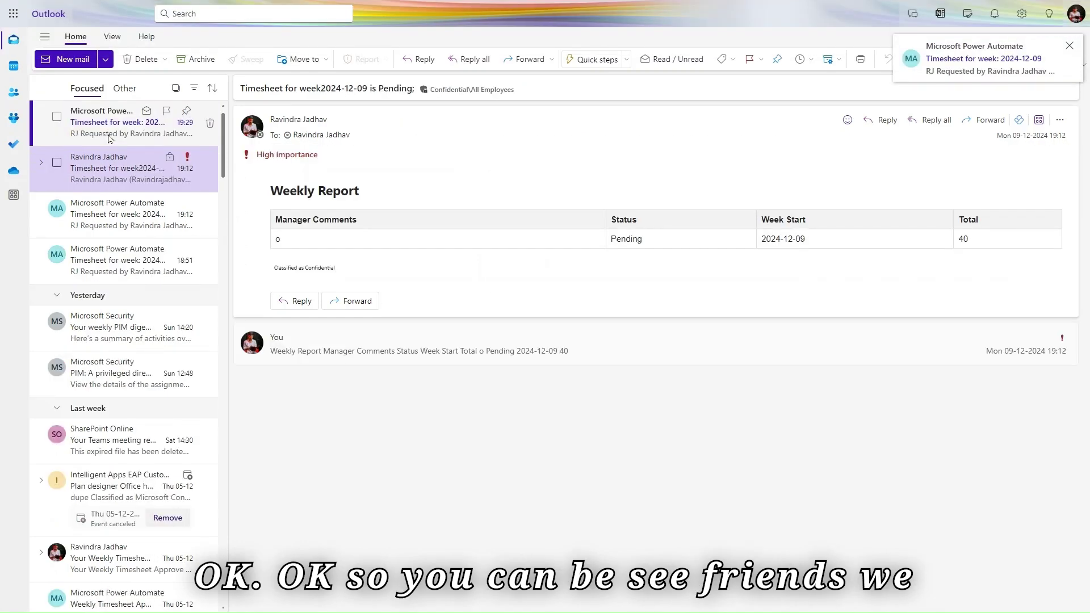
left_click(110, 139)
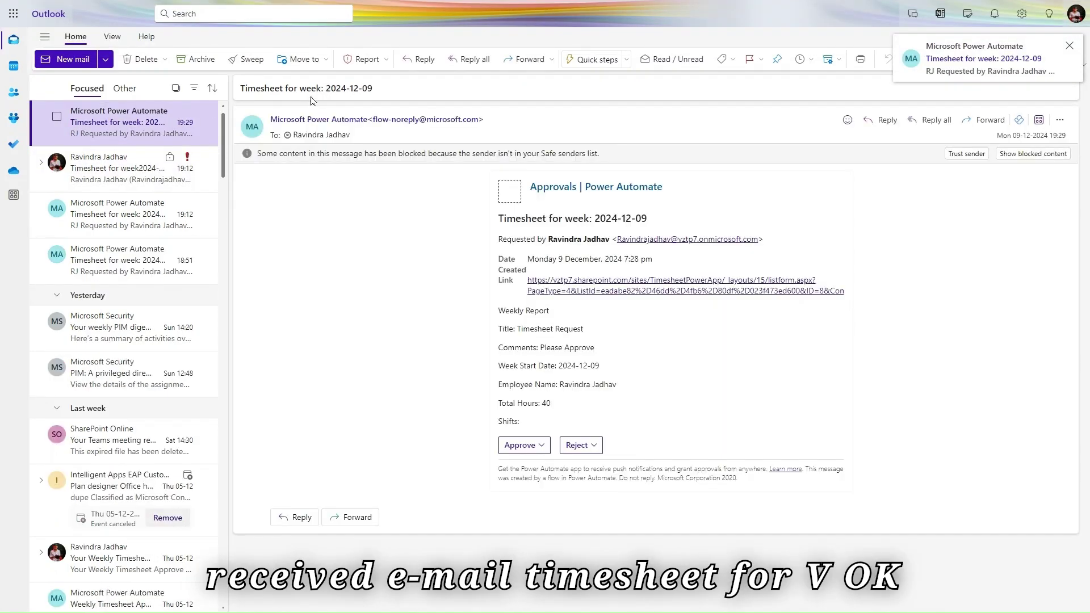
Step: Review the approval email's subject, requester and weekly report details, and open its SharePoint item link in a new browser tab
triple_click(347, 88)
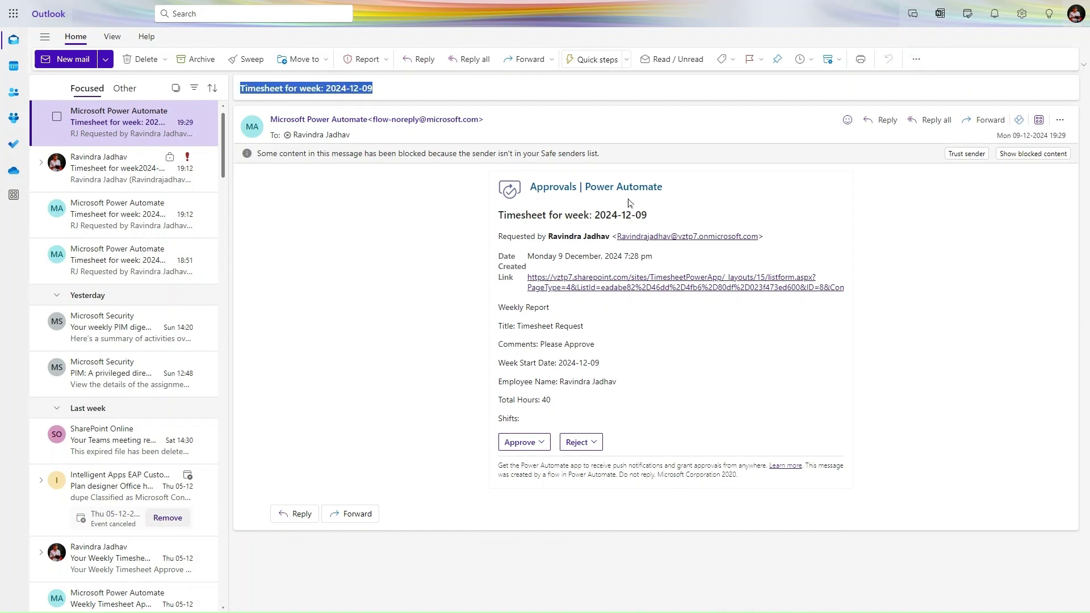
double_click(564, 236)
double_click(595, 237)
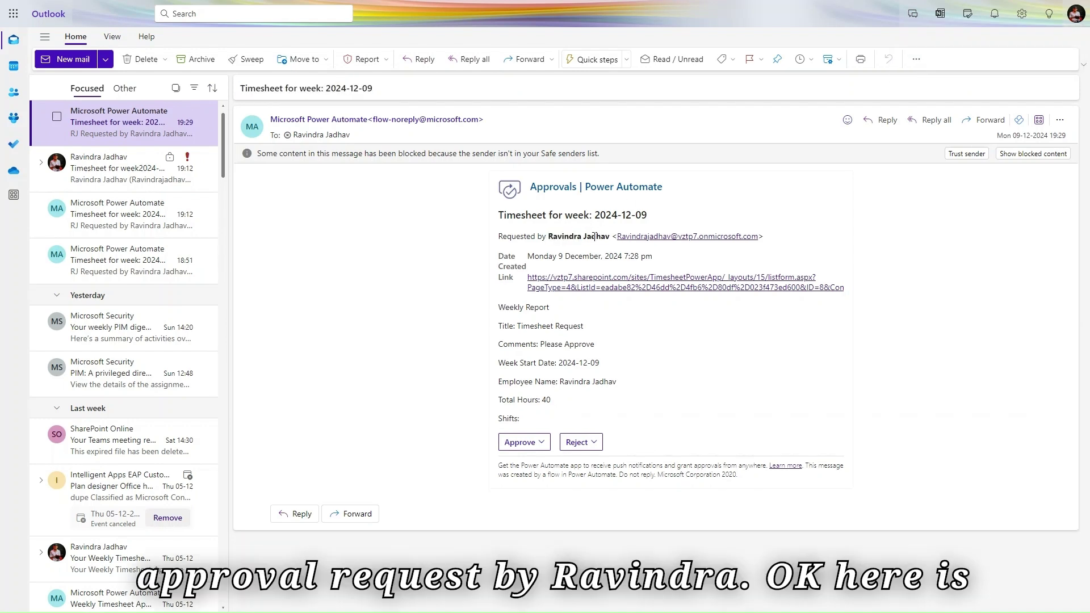
left_click(637, 278)
right_click(638, 278)
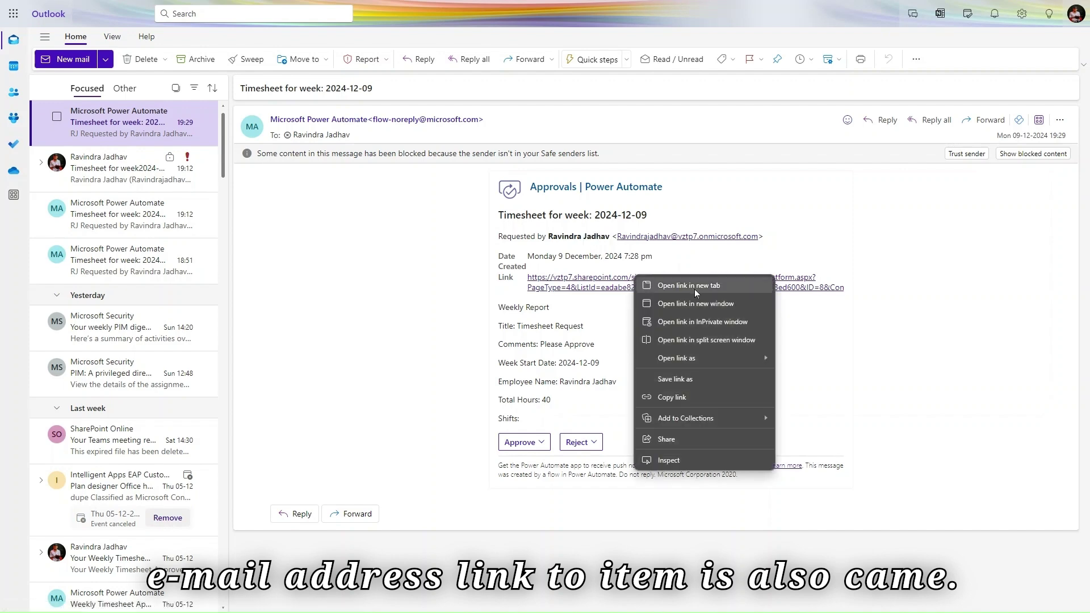
left_click(694, 287)
mouse_move(498, 1)
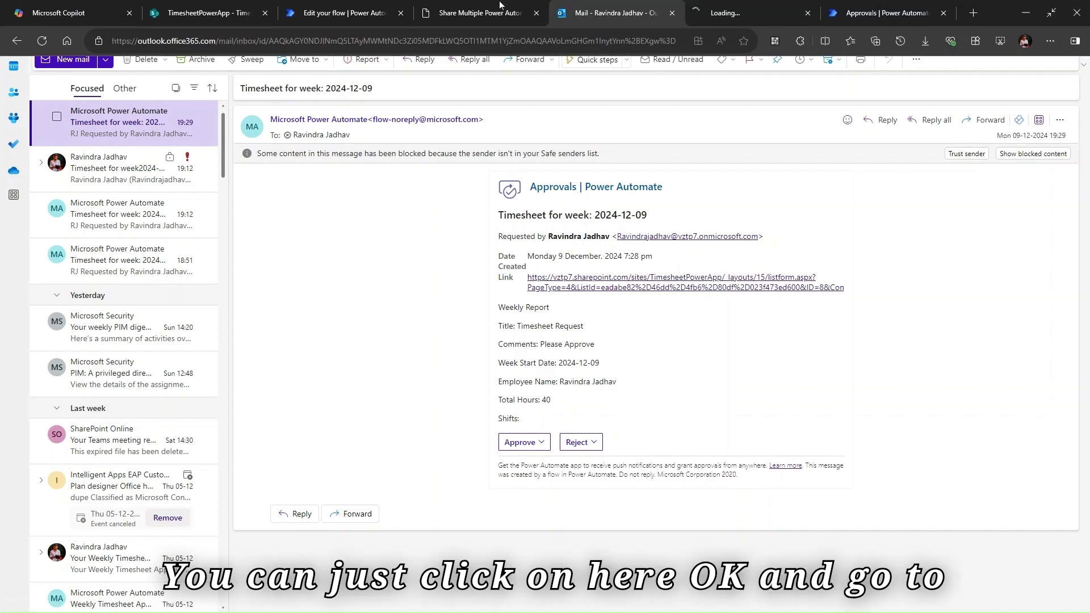
left_click(711, 5)
left_click(596, 6)
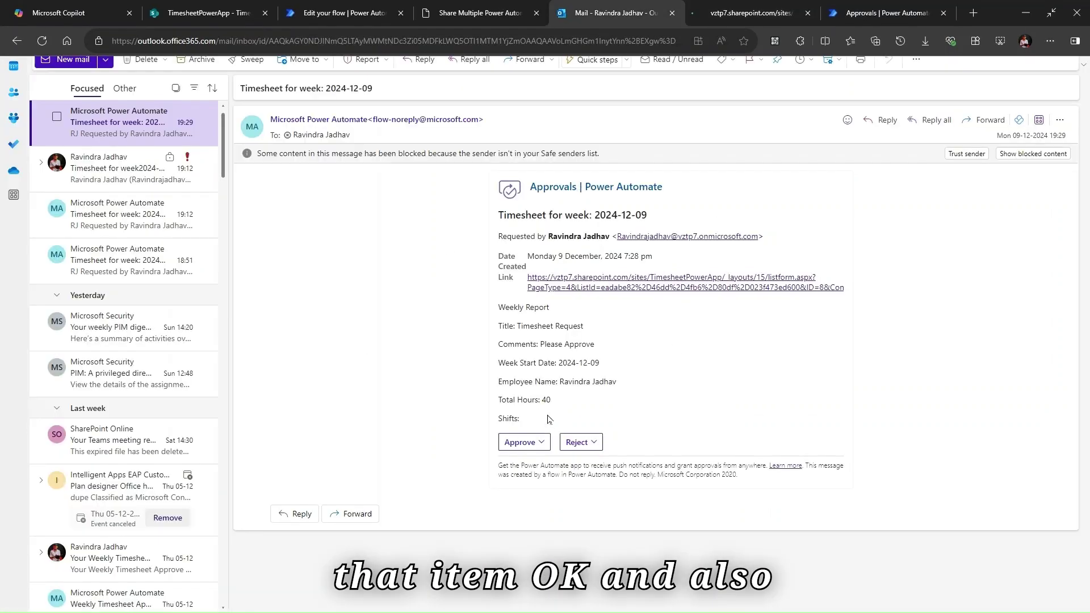
left_click_drag(500, 308, 545, 420)
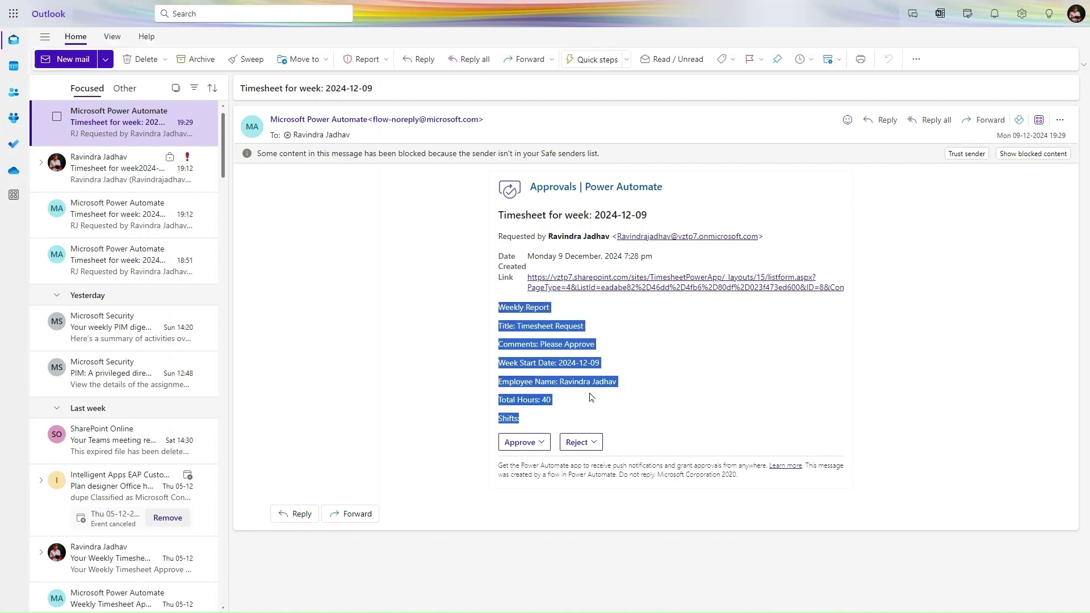
left_click(643, 359)
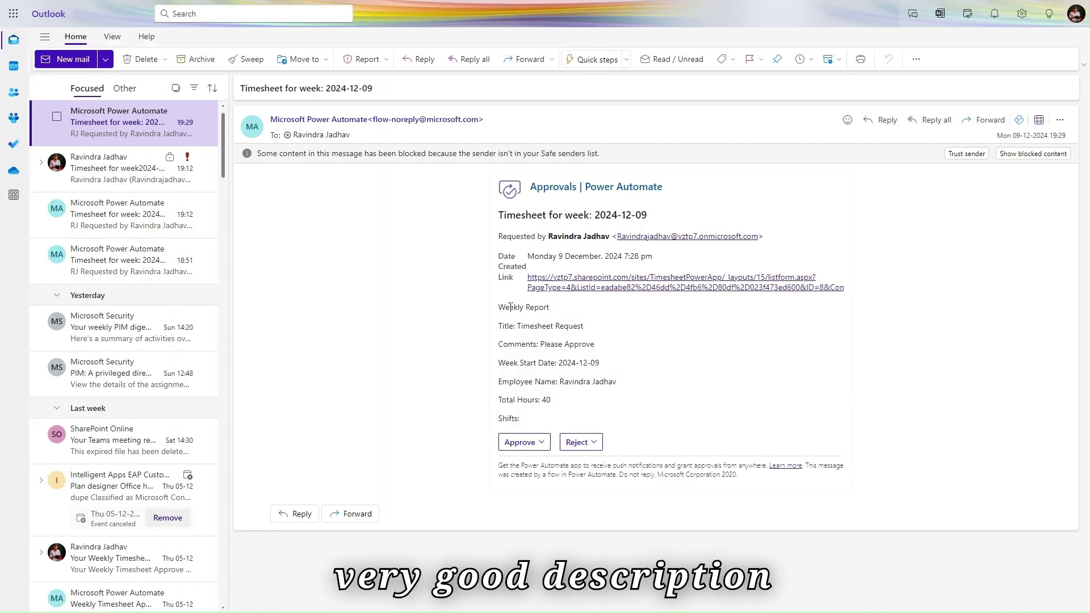
Step: Approve the timesheet request from the email with the comment "Ok Work" followed by the employee's first name, and submit it
left_click(519, 442)
left_click(558, 501)
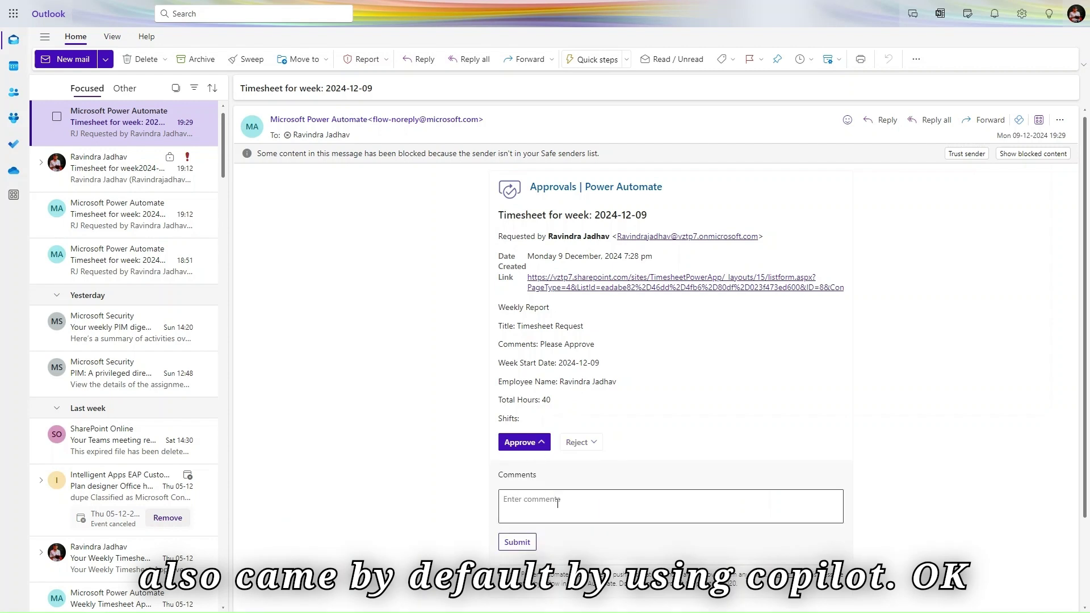
type("Ok ")
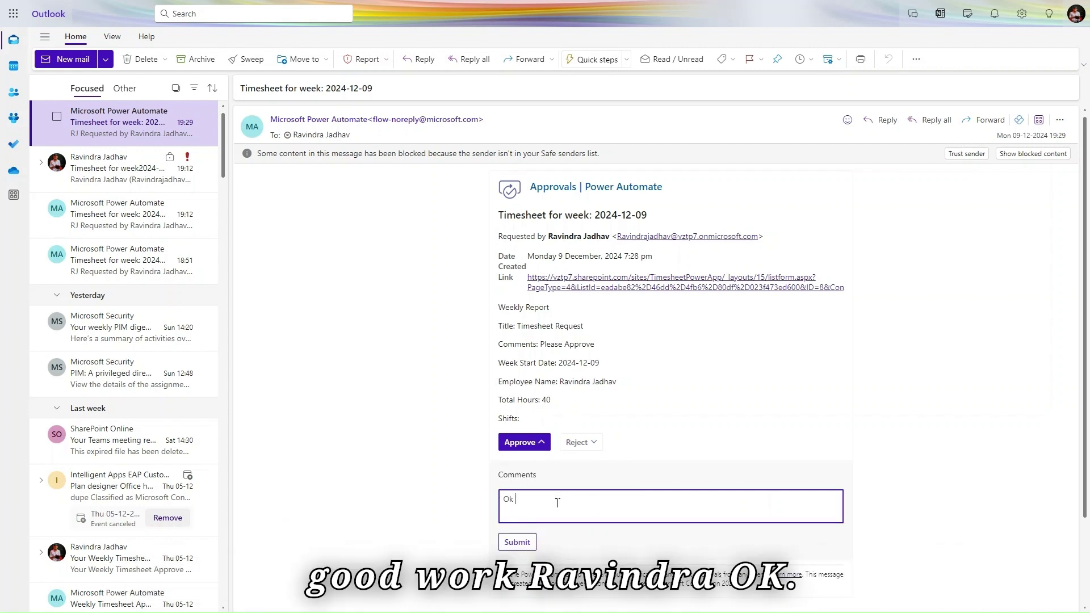
type("Work ravindrs")
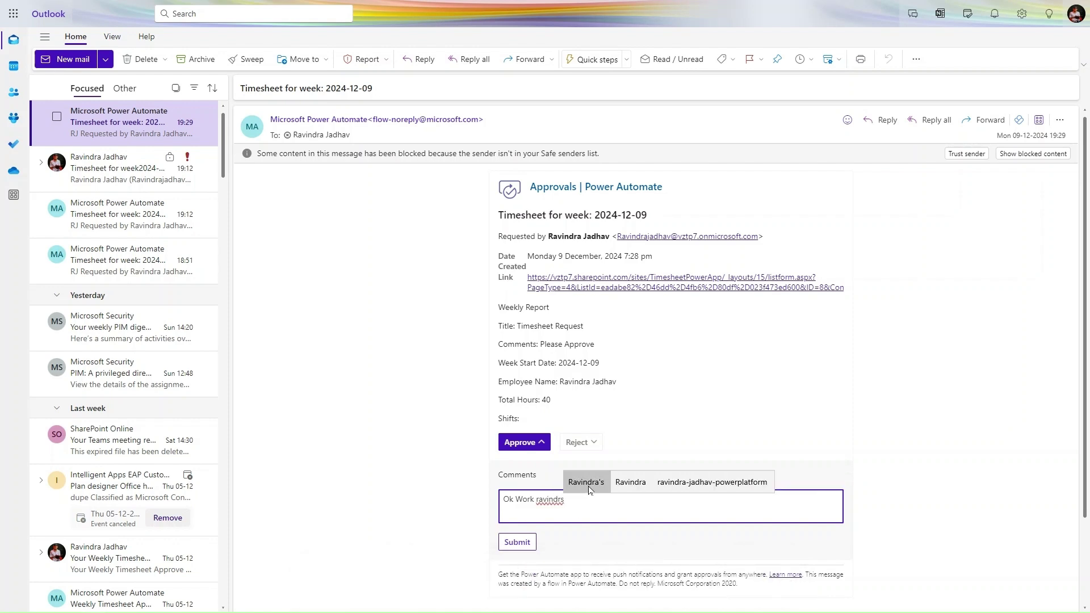
left_click(586, 482)
key("BackSpace")
key("BackSpace")
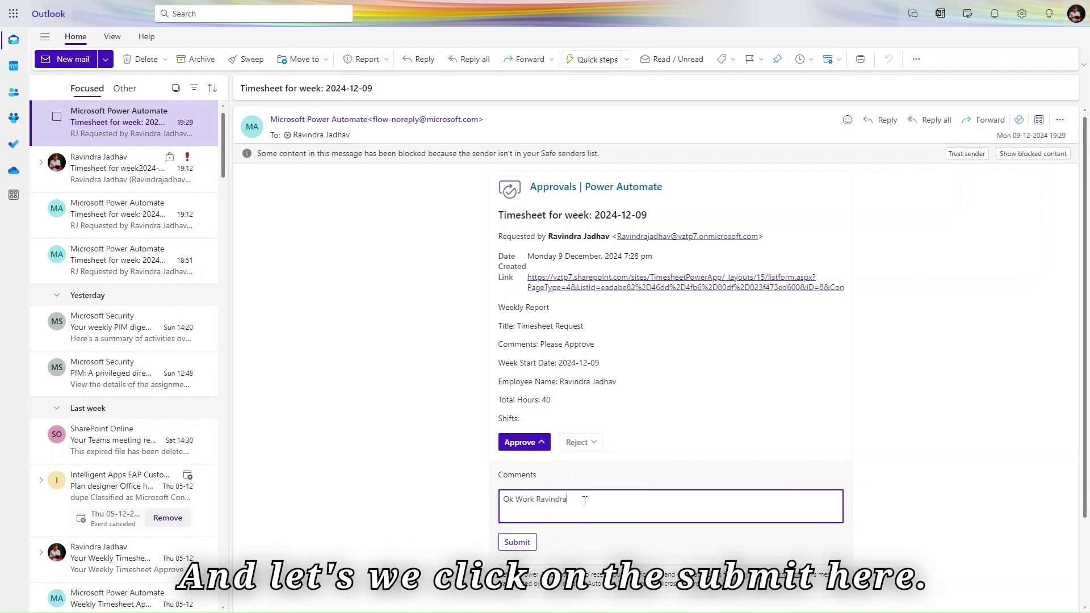
left_click(527, 548)
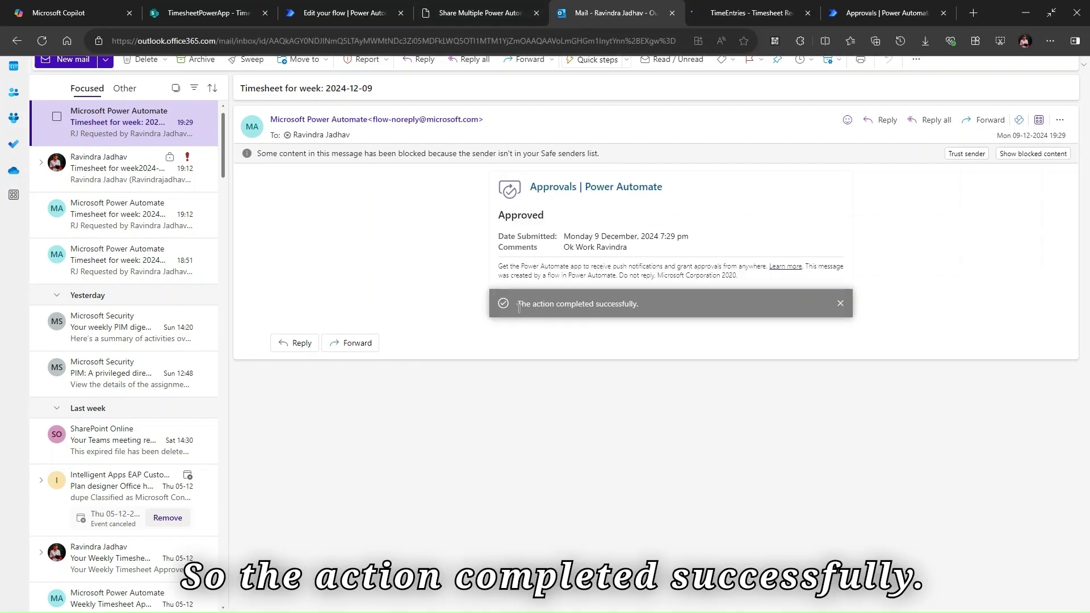
Step: Switch to the flow run in Power Automate and examine the raw output of the True branch's Comment Manager action
left_click(341, 13)
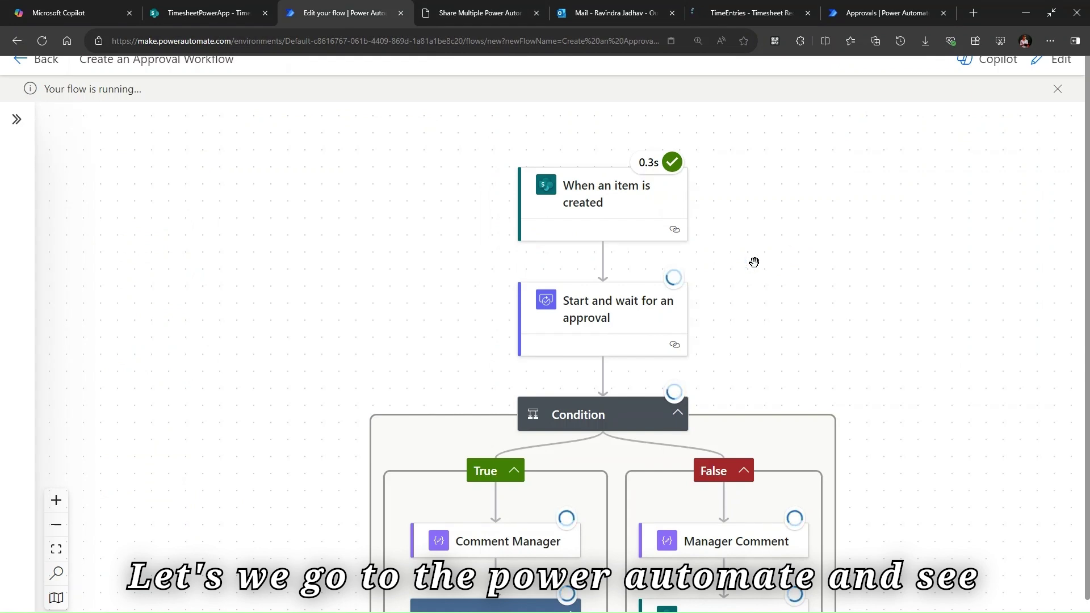
scroll(753, 262, "down", 1)
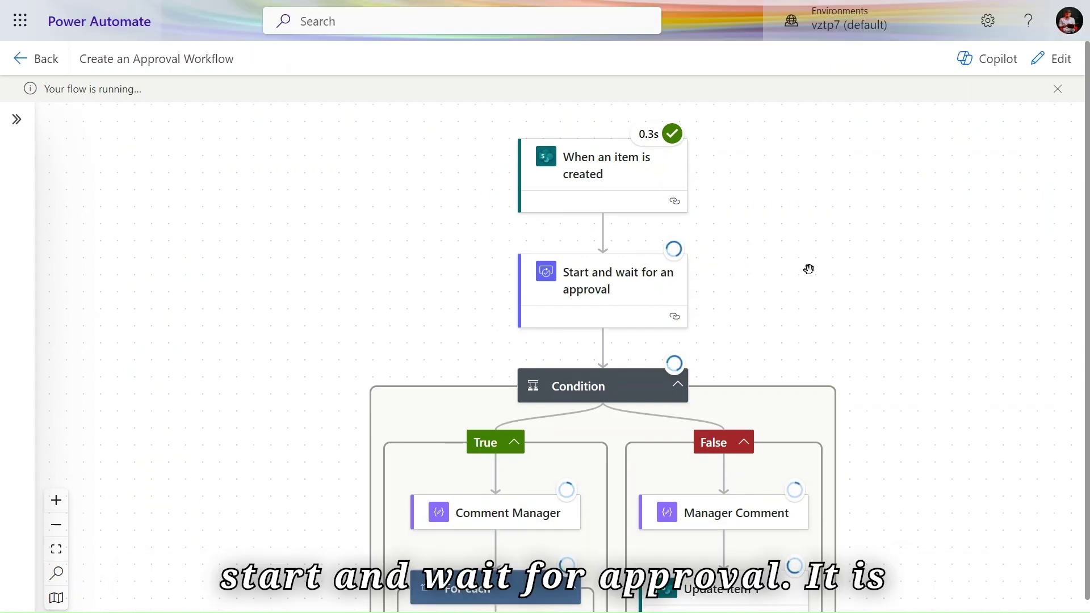
scroll(806, 271, "down", 1)
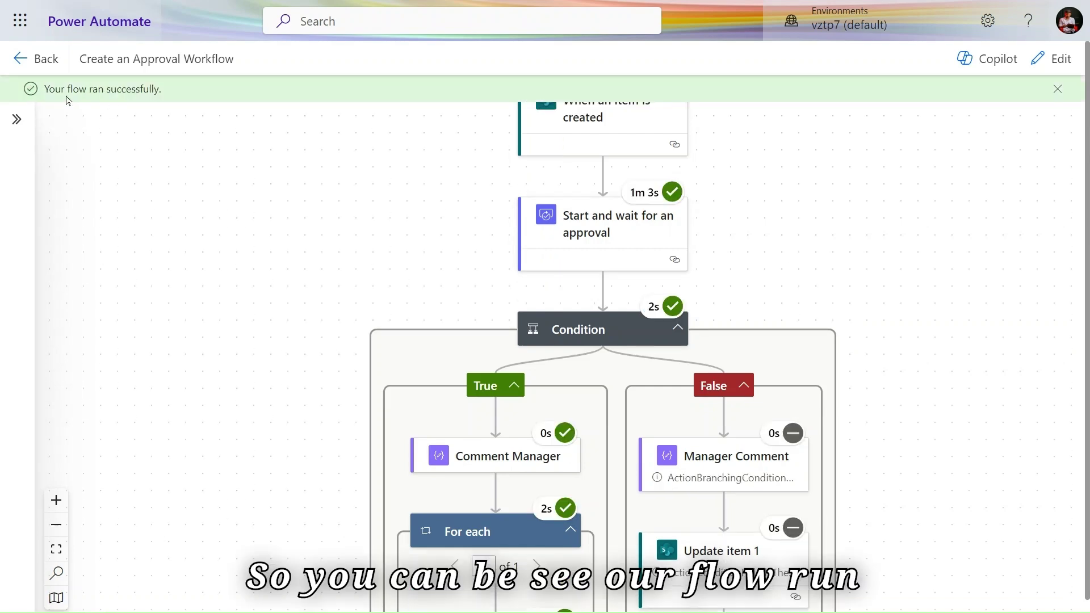
scroll(343, 195, "down", 2)
left_click(499, 372)
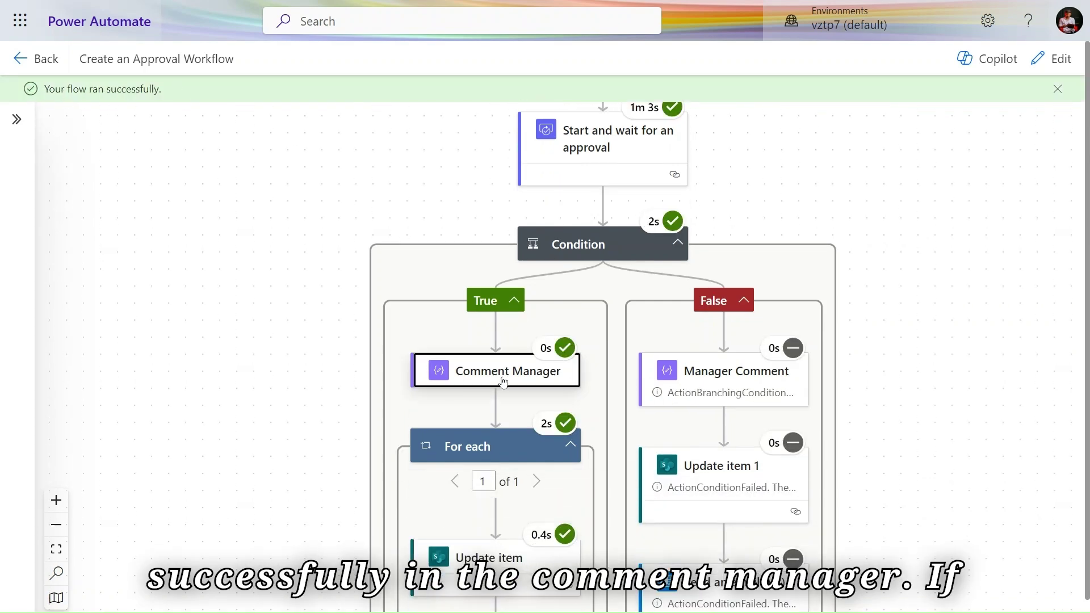
left_click(461, 403)
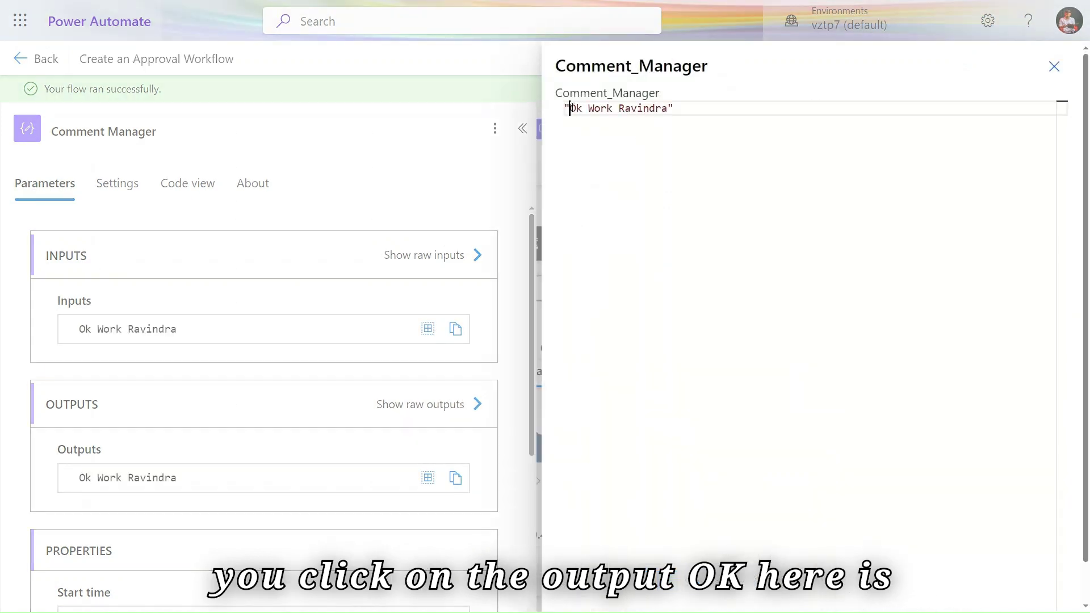
left_click_drag(569, 108, 668, 108)
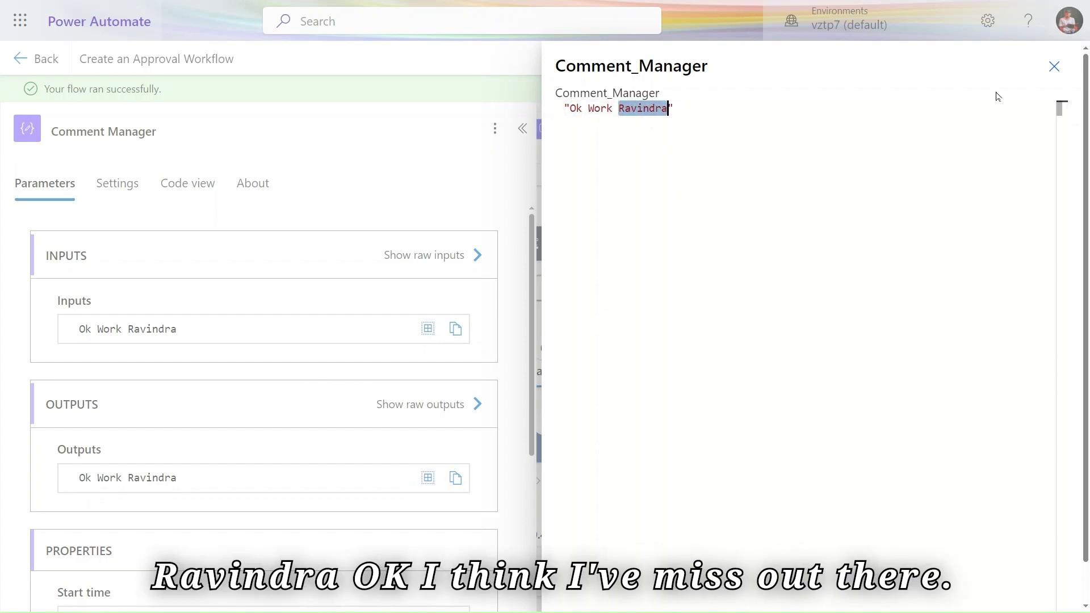
left_click(1054, 67)
Step: Open the new Weekly Timesheet email in Outlook and check the title, manager comments, total and status in its HTML table
mouse_move(392, 5)
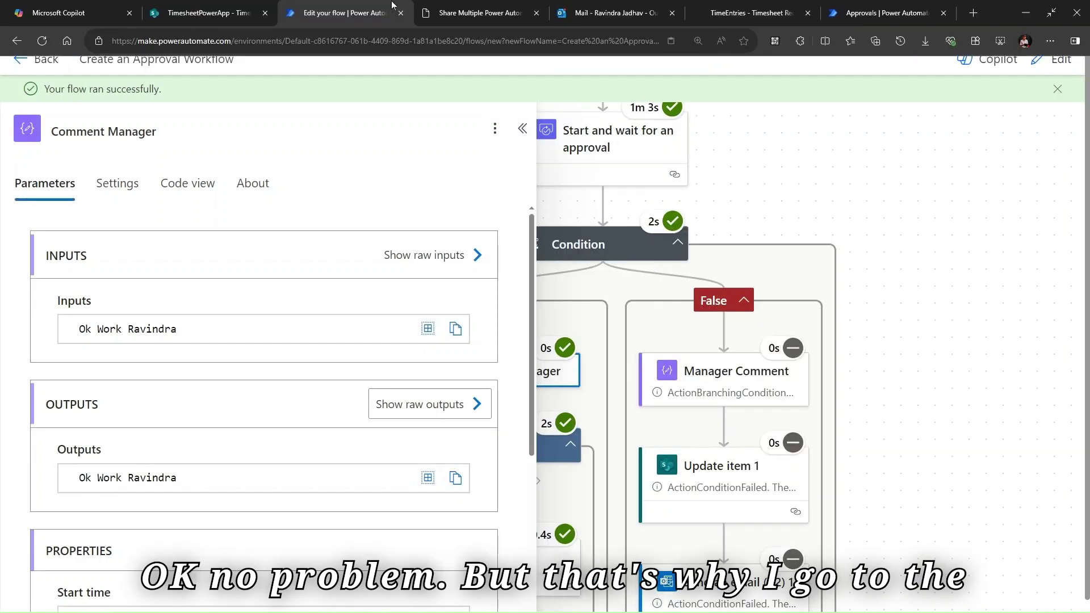
left_click(608, 12)
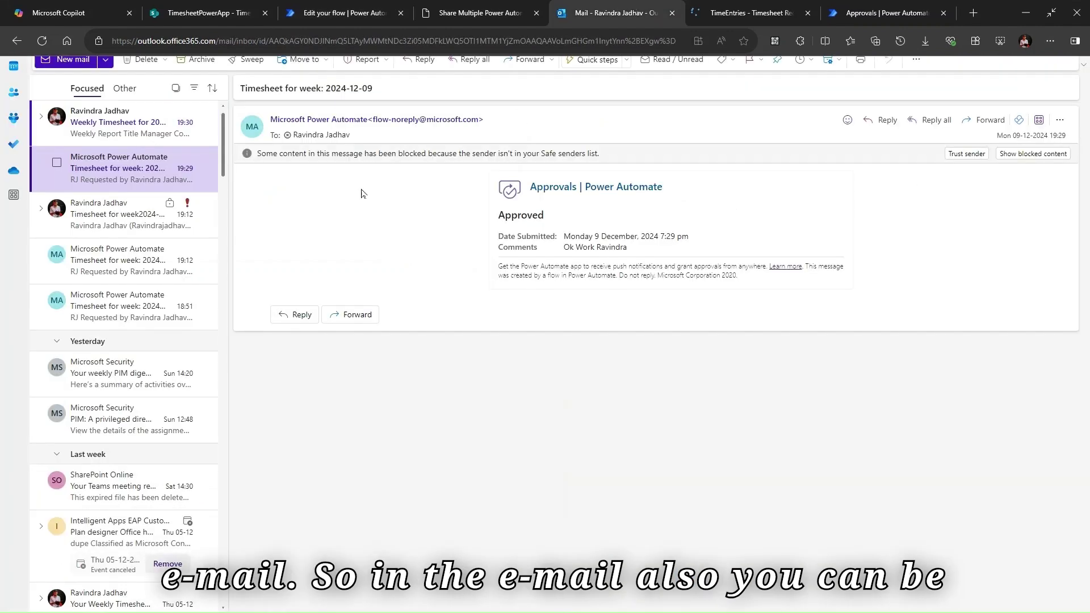
left_click(114, 133)
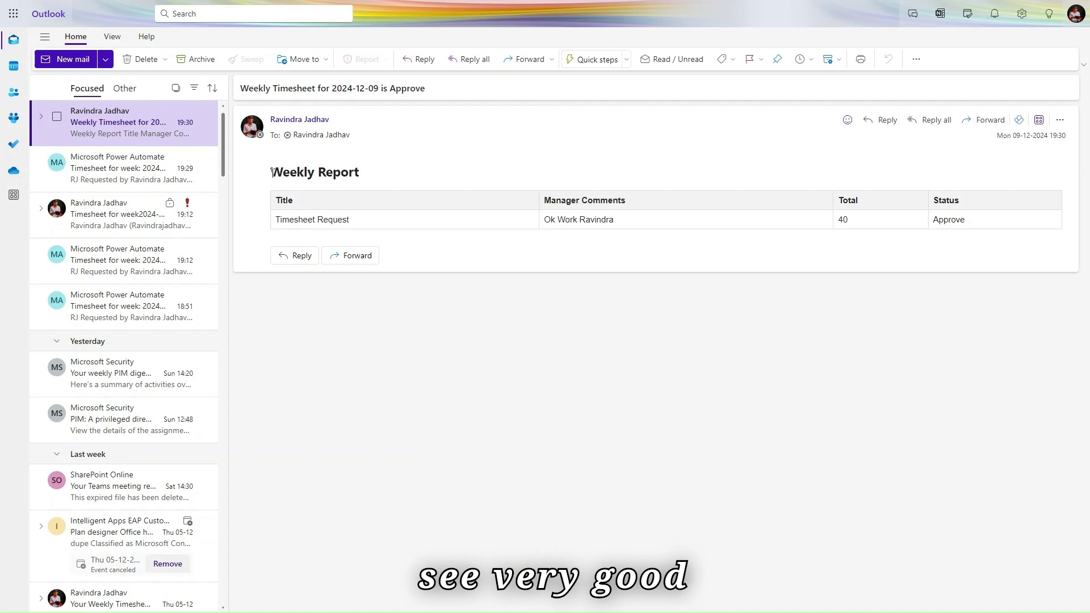
left_click_drag(271, 172, 978, 233)
left_click(978, 234)
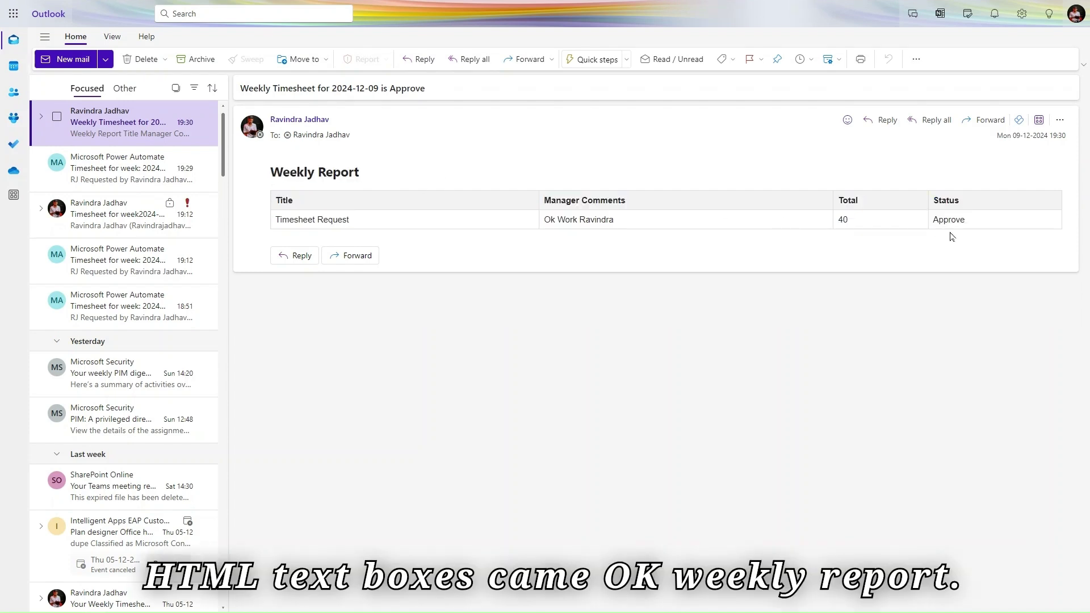
triple_click(327, 218)
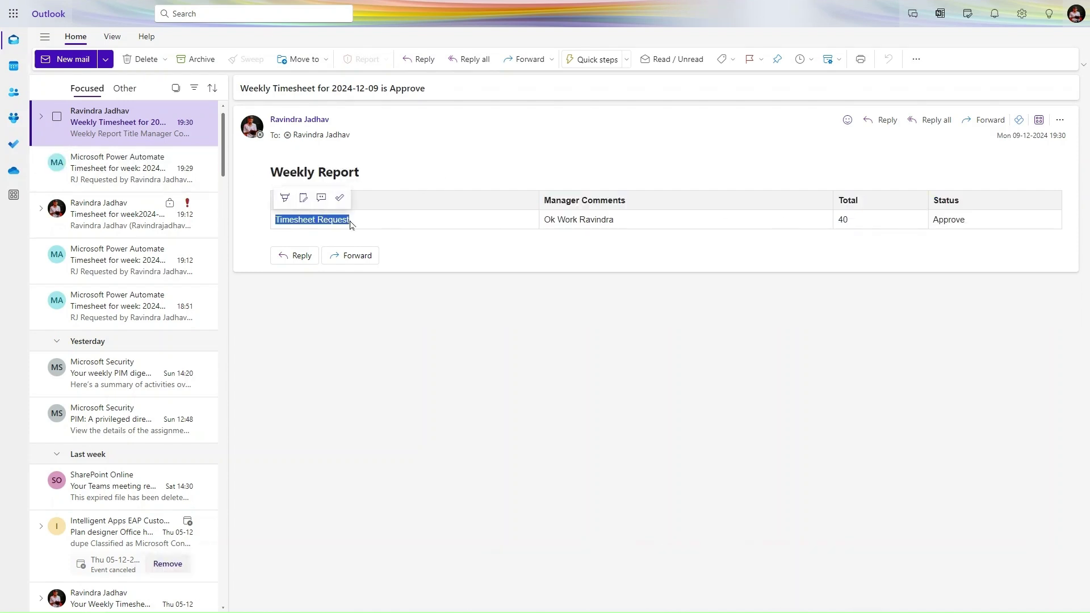
double_click(596, 220)
left_click(569, 222)
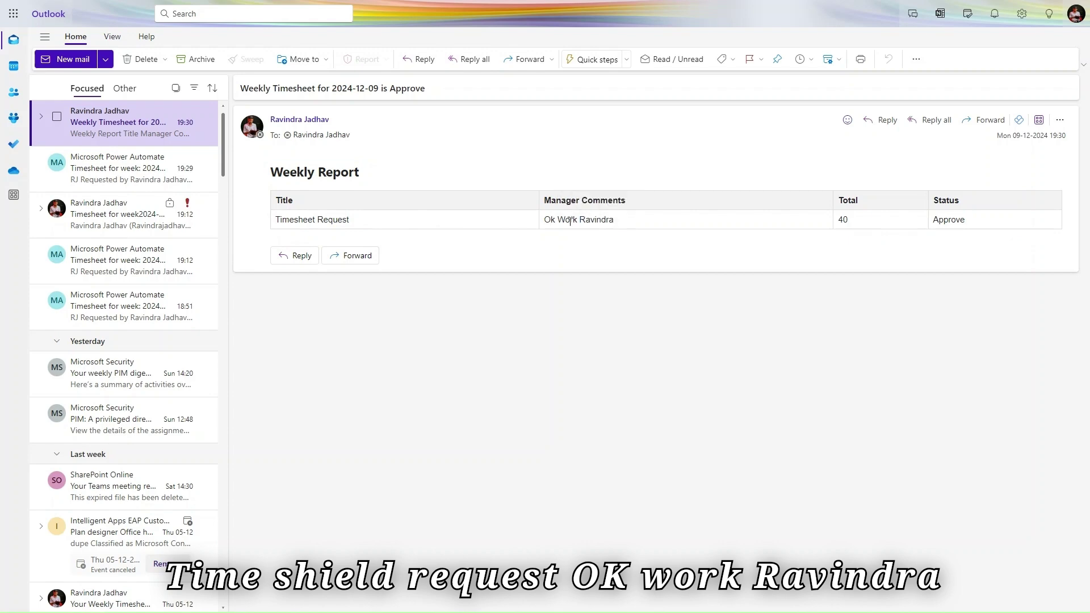
double_click(569, 220)
double_click(845, 223)
double_click(947, 220)
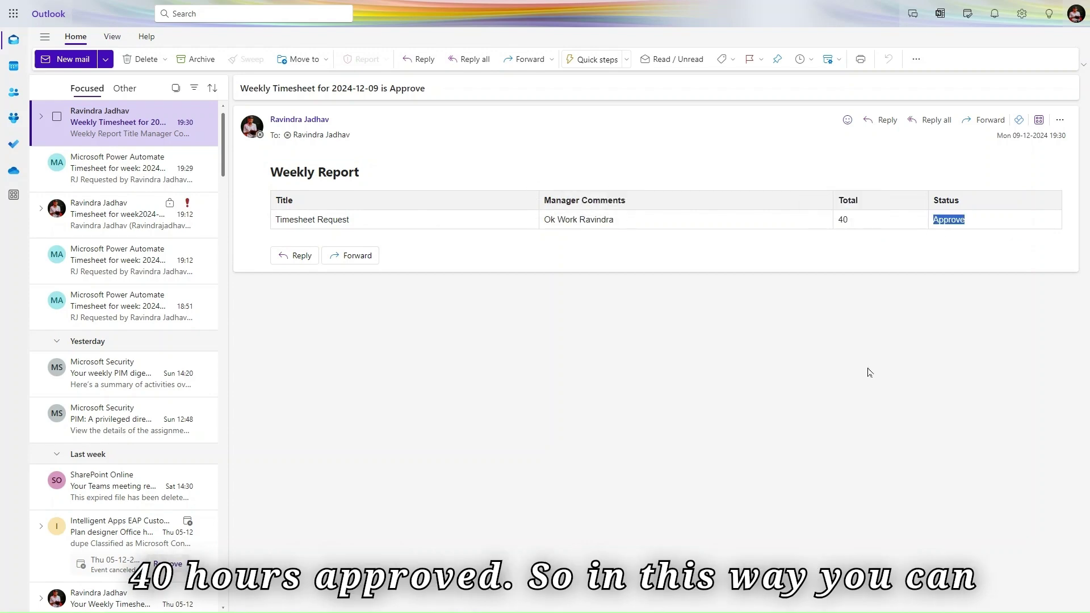
Step: Return to the flow run in Power Automate and dismiss the run notification
left_click(367, 12)
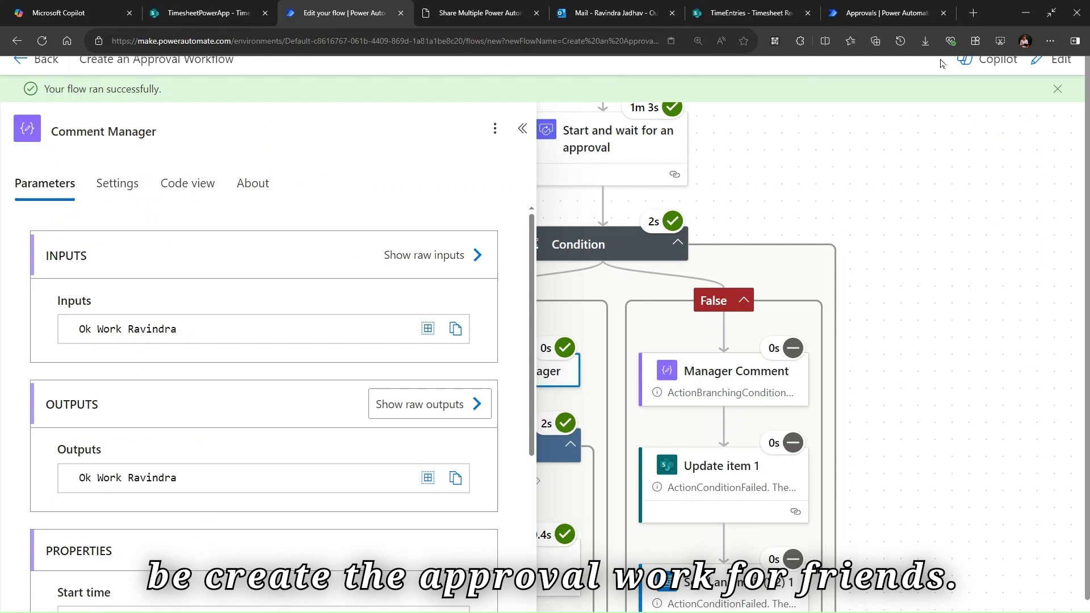
left_click(1056, 91)
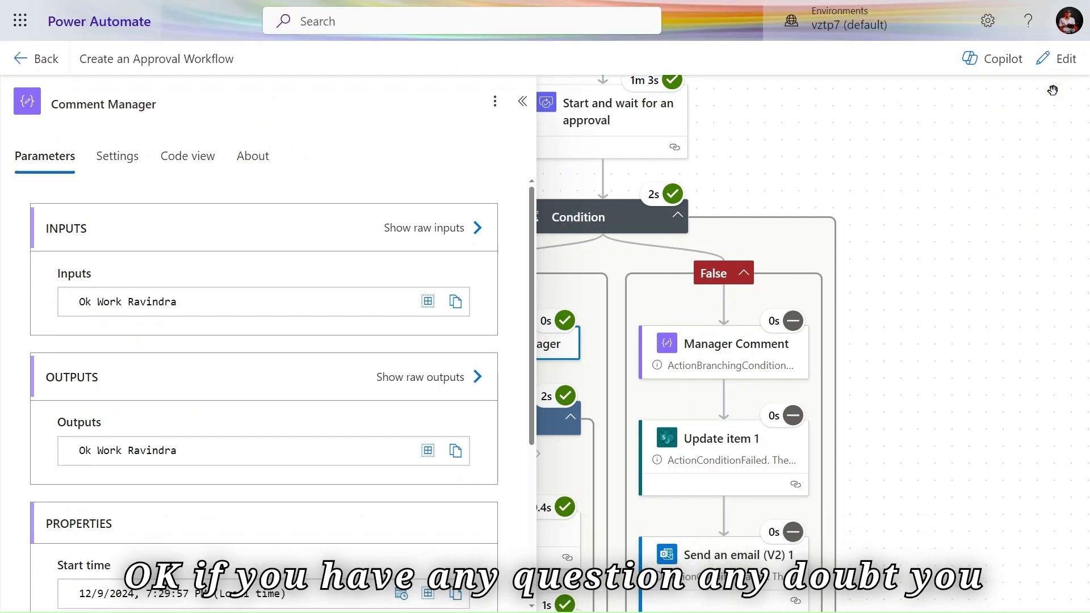